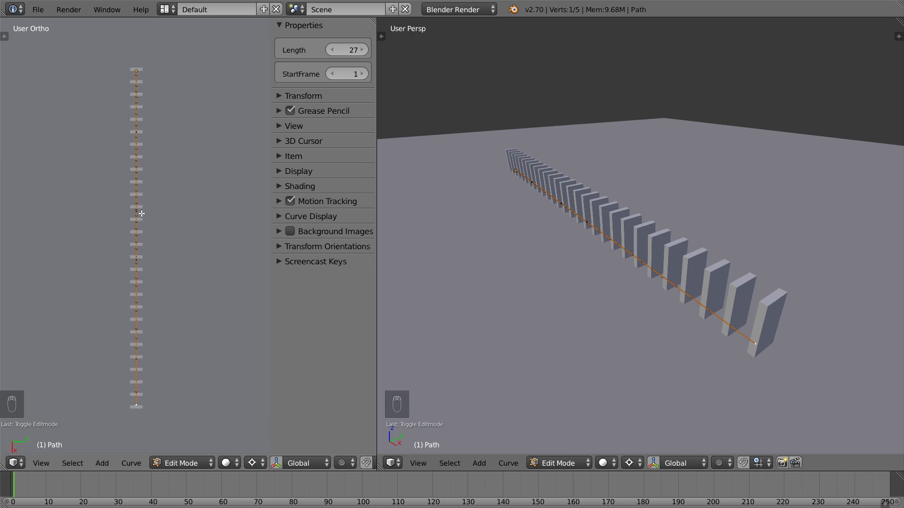
- Try moving the path's middle and end control points to bend the row of dominoes
key(g)
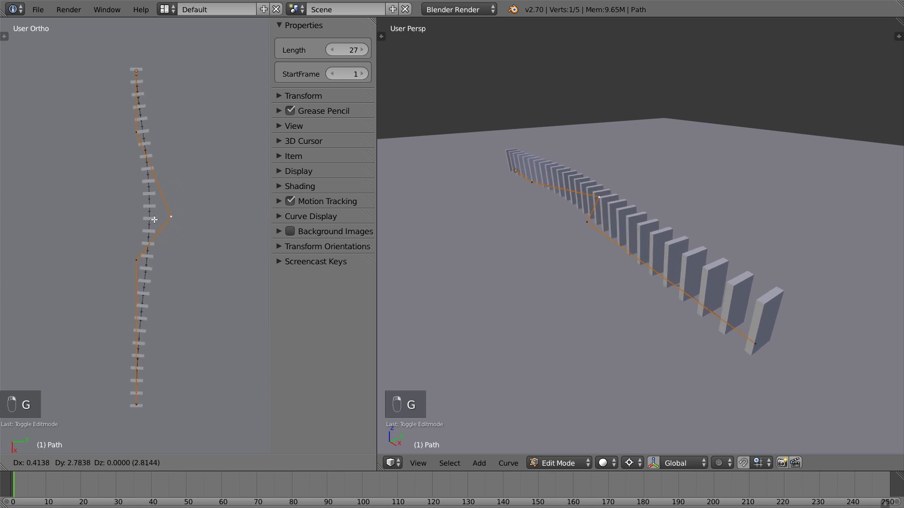
right_click(142, 230)
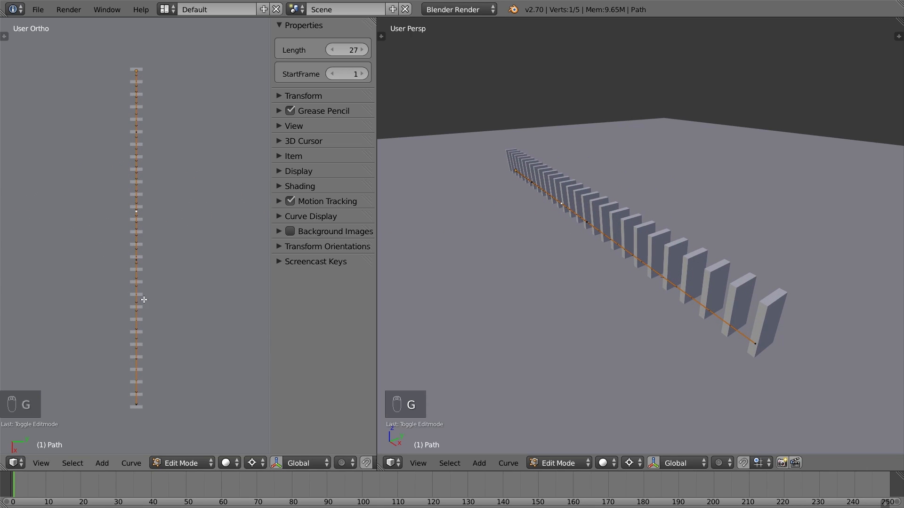
key(g)
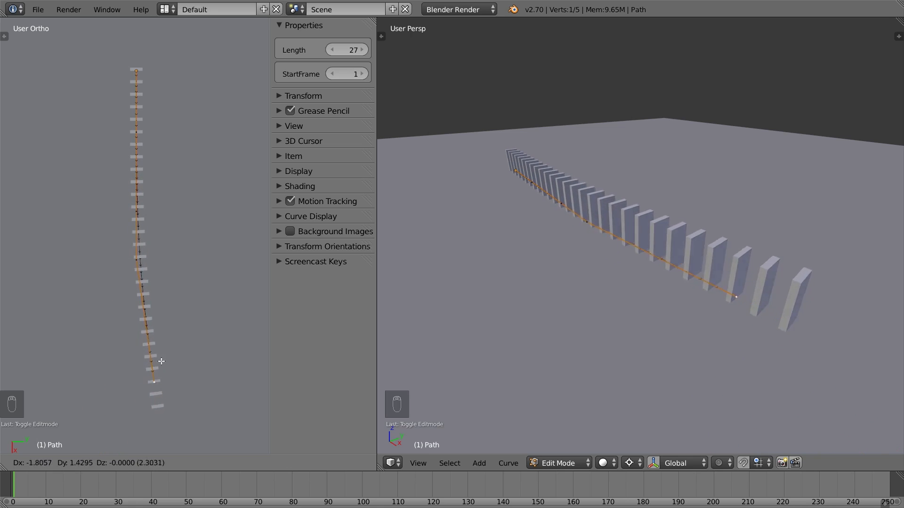
right_click(140, 337)
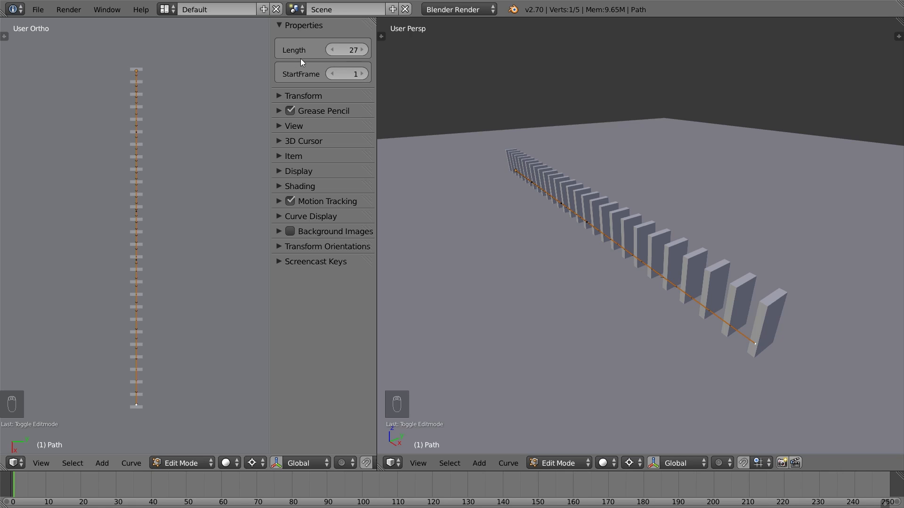
- Set the domino effect's start frame to 30 and play the animation to preview the fall
mouse_move(347, 50)
mouse_down()
mouse_move(334, 50)
mouse_move(355, 49)
mouse_move(347, 50)
mouse_up()
click(343, 74)
text(30)
key(alt+a)
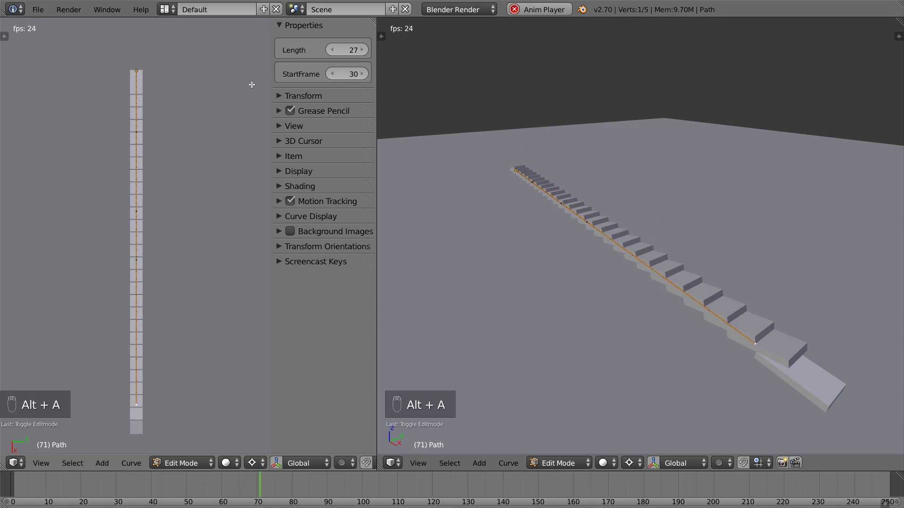
key(alt+a)
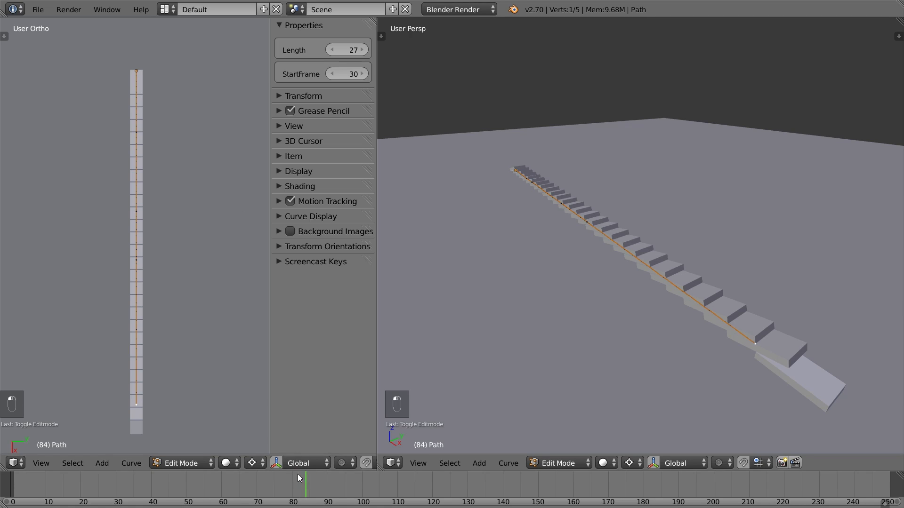
- Scrub to about frame 46, try moving the path's end point to bend the half-fallen row, and scrub the timeline forward
drag(202, 477, 173, 481)
key(g)
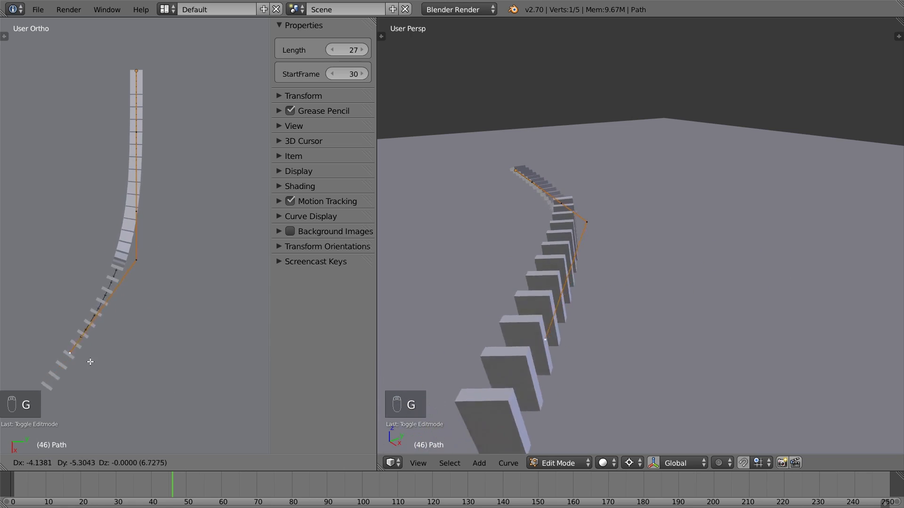
click(123, 350)
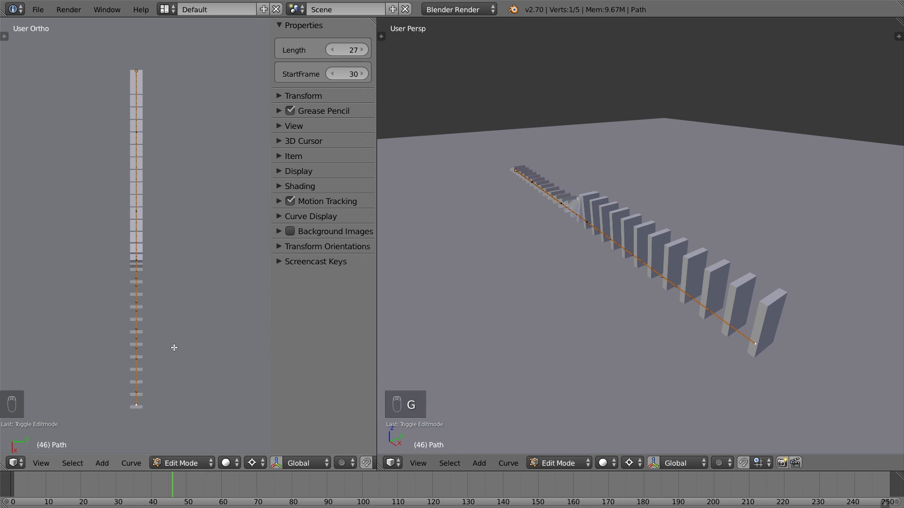
drag(173, 477, 233, 479)
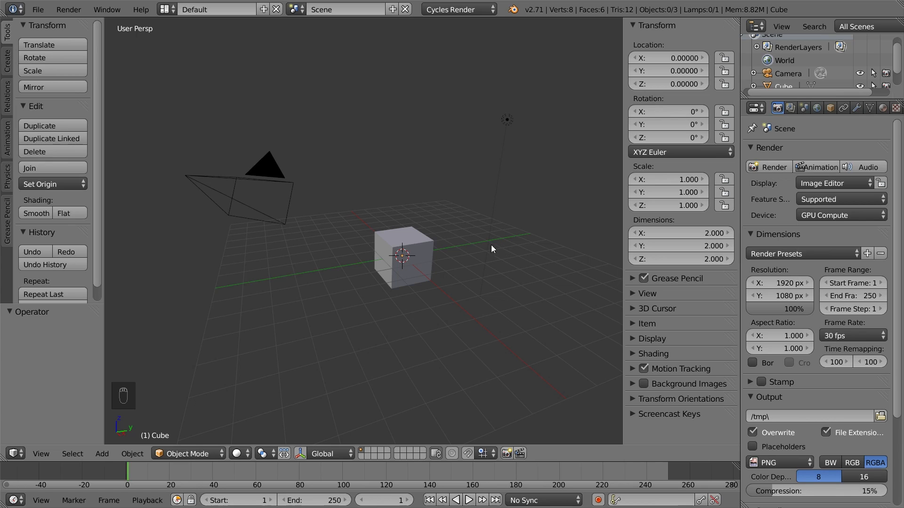
- Delete the camera and the lamp from the default scene
right_click(302, 190)
shift+right_click(510, 121)
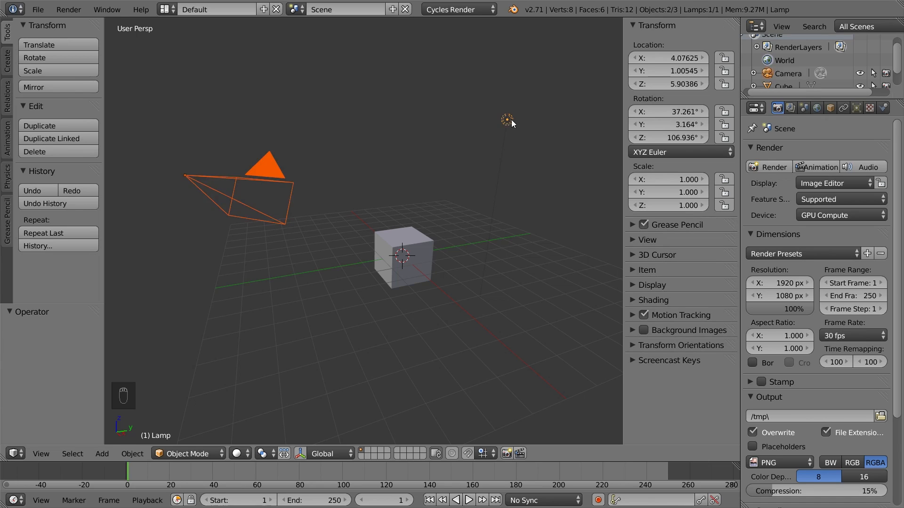
key(x)
click(512, 124)
- Set the cube's dimensions to 0.25 in X and 1.1 in Y, and apply its scale
right_click(414, 244)
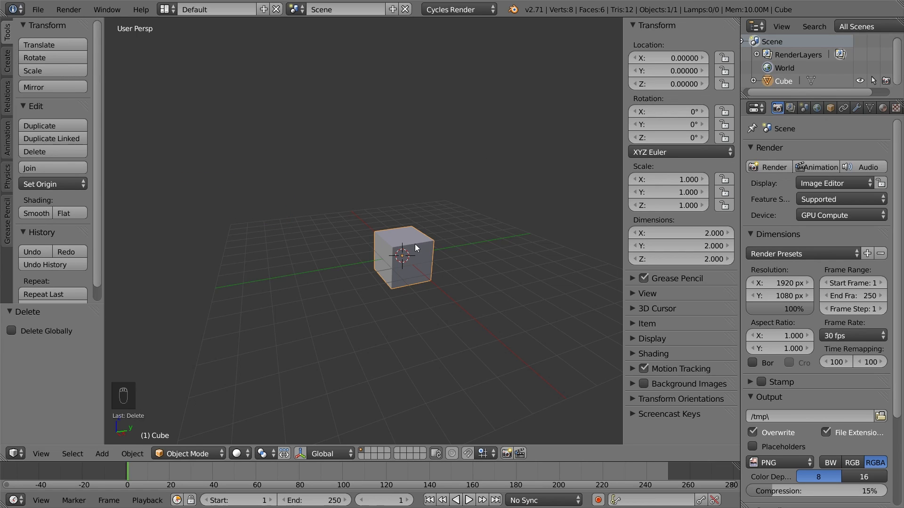
click(685, 232)
text(0.2)
key(Tab)
text(1.1)
key(Return)
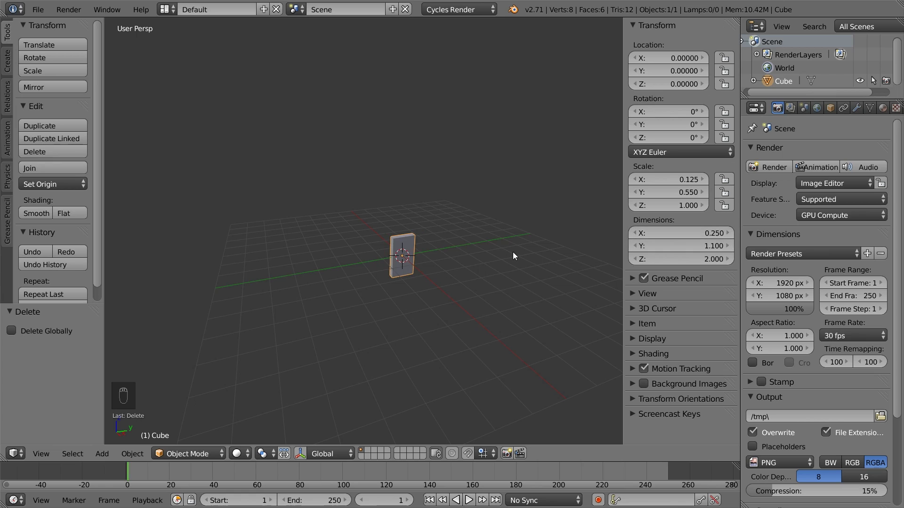
key(ctrl+a)
click(467, 280)
- Snap the 3D cursor to the middle of the domino's bottom edge on the positive X side
scroll(427, 261, up, 7)
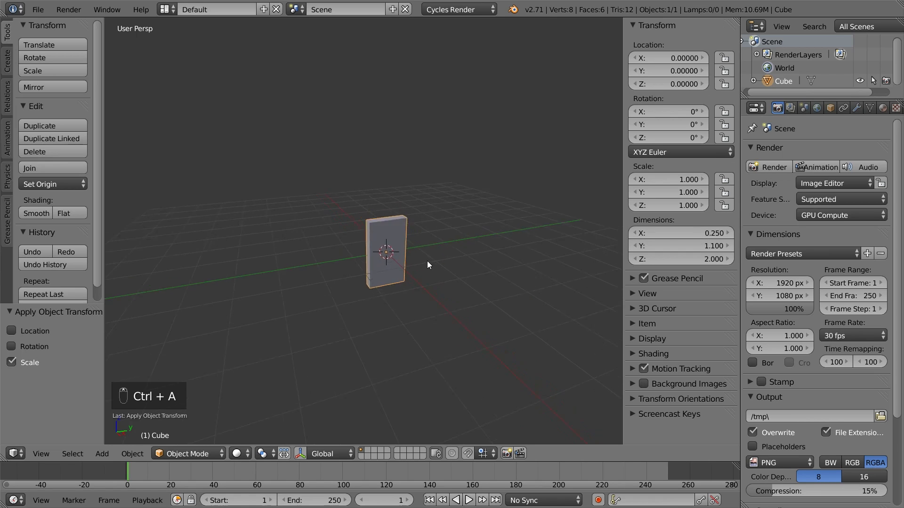
middle_drag(465, 305, 497, 294)
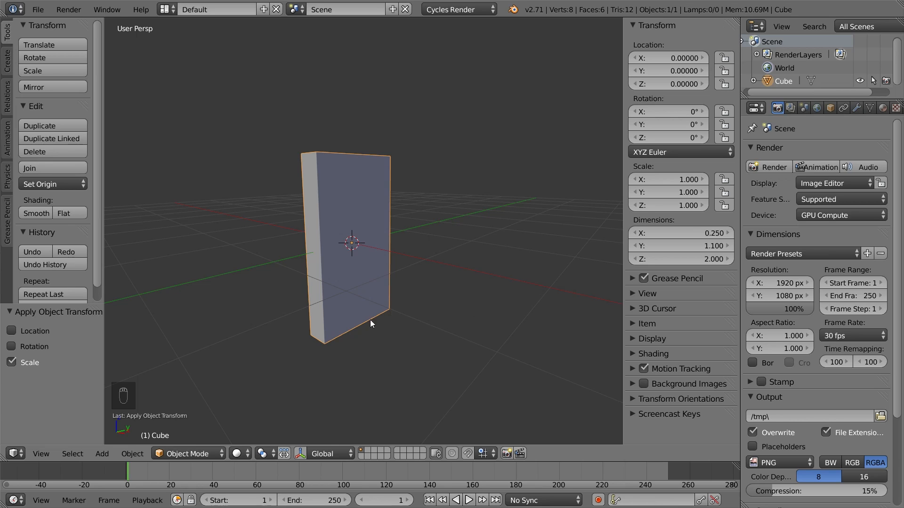
key(Tab)
right_click(334, 346)
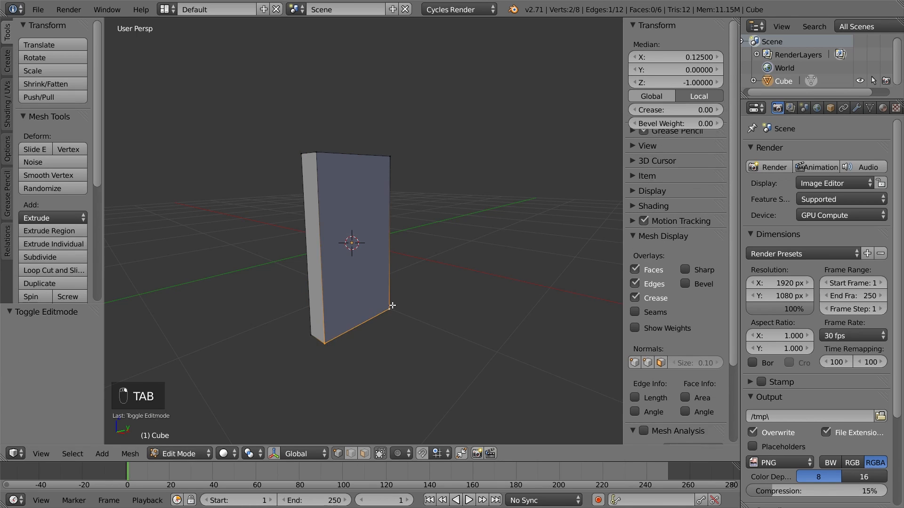
key(shift+s)
click(366, 352)
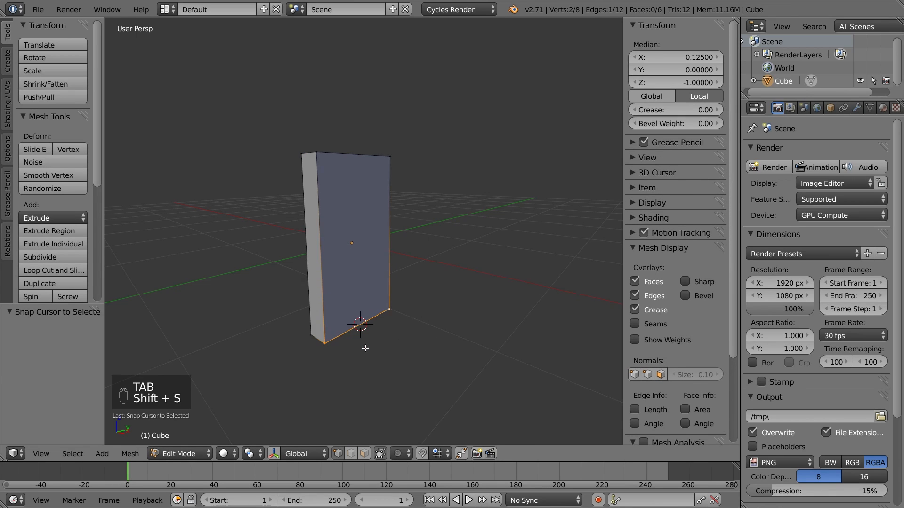
- Set the domino's origin to the 3D cursor and clear the object's location
key(Tab)
key(ctrl+alt+shift+c)
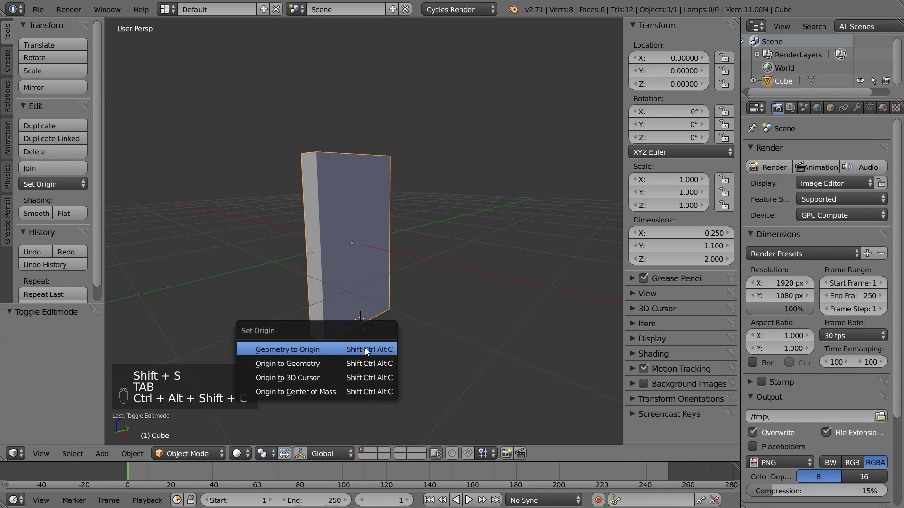
click(339, 377)
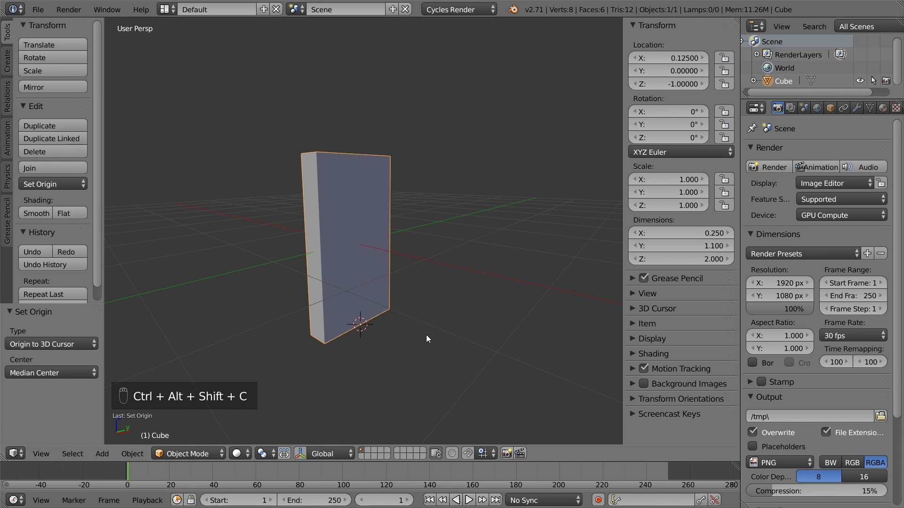
key(alt+g)
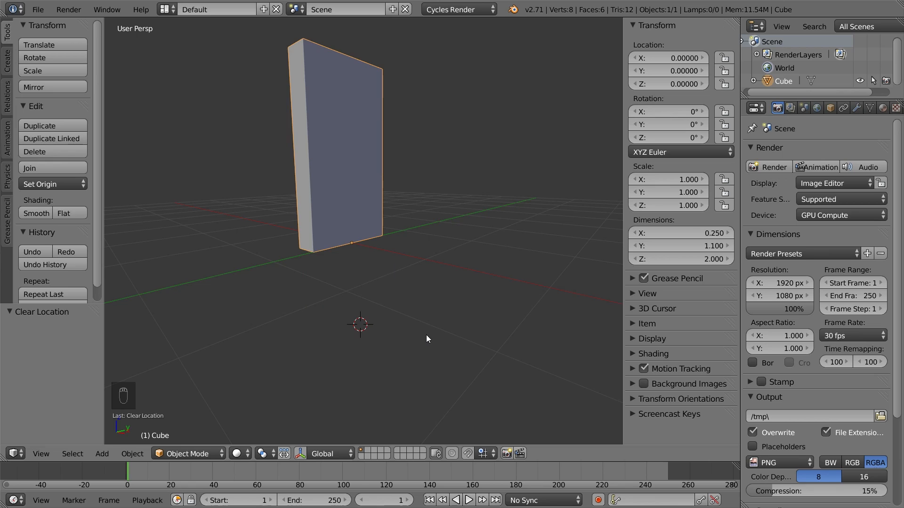
- Try rotating the domino about the Y axis to test how it tips over its bottom edge
middle_drag(428, 297, 449, 350)
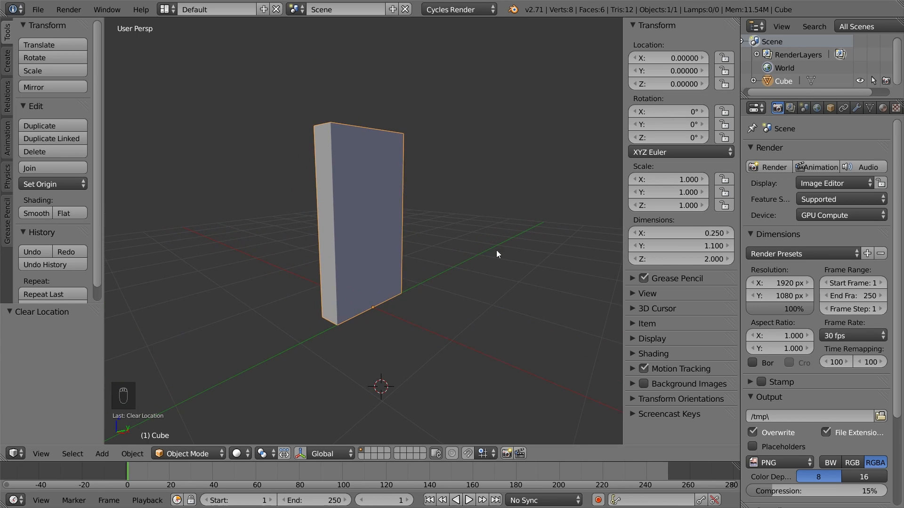
key(r)
key(y)
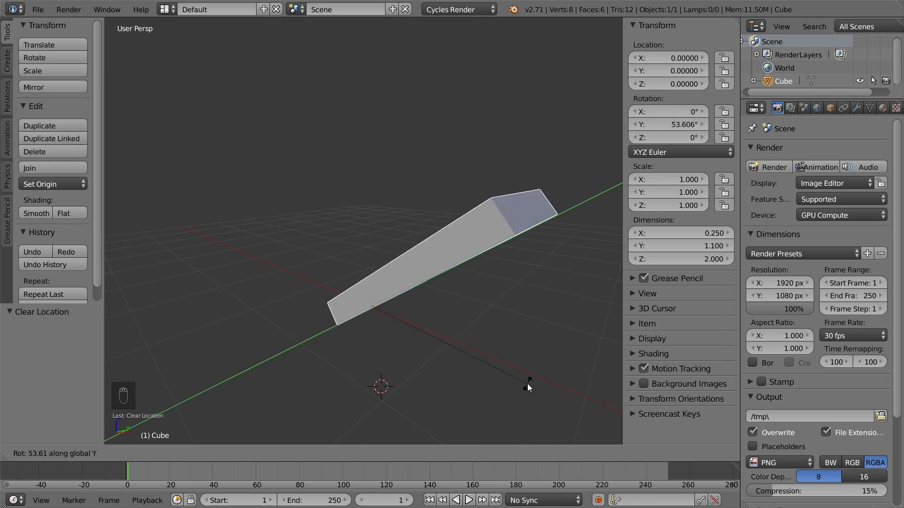
right_click(527, 383)
- Add an Array modifier to the domino and switch it from relative offset to constant offset
scroll(521, 353, down, 5)
shift+middle_drag(523, 381, 484, 337)
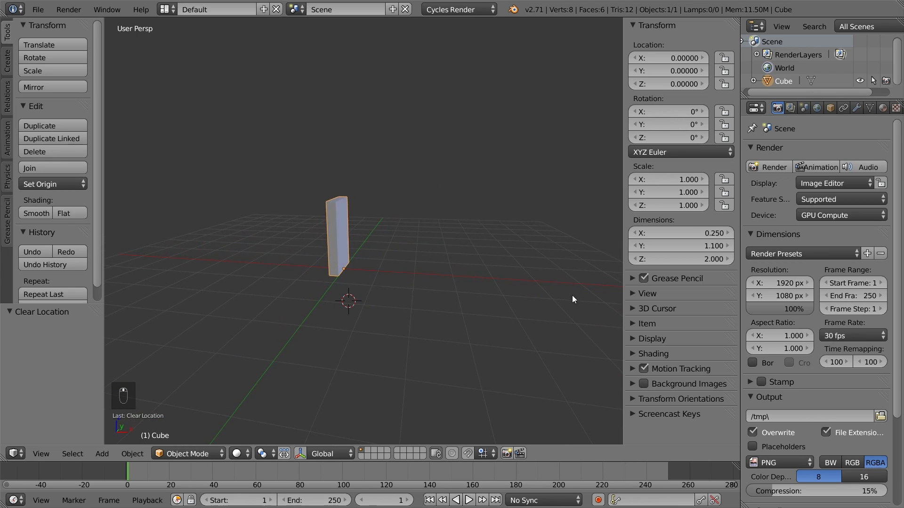
click(856, 110)
click(768, 153)
click(681, 177)
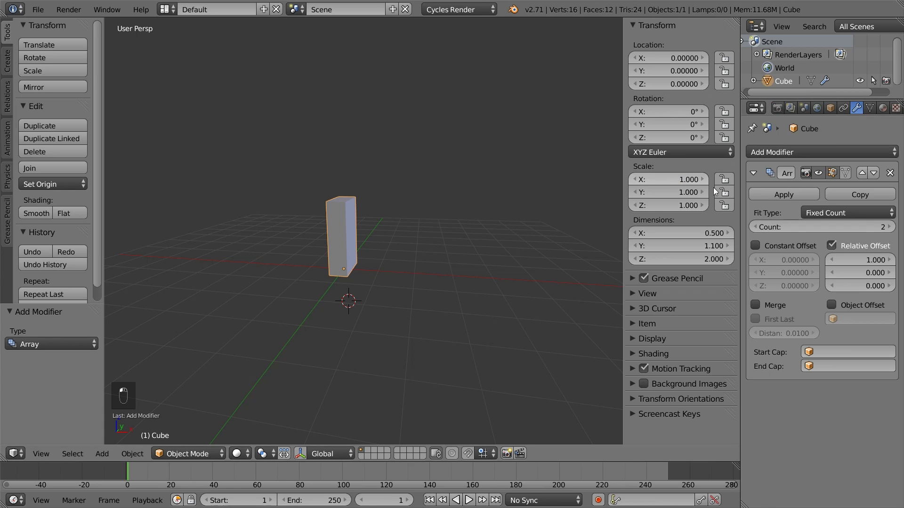
click(832, 247)
click(756, 245)
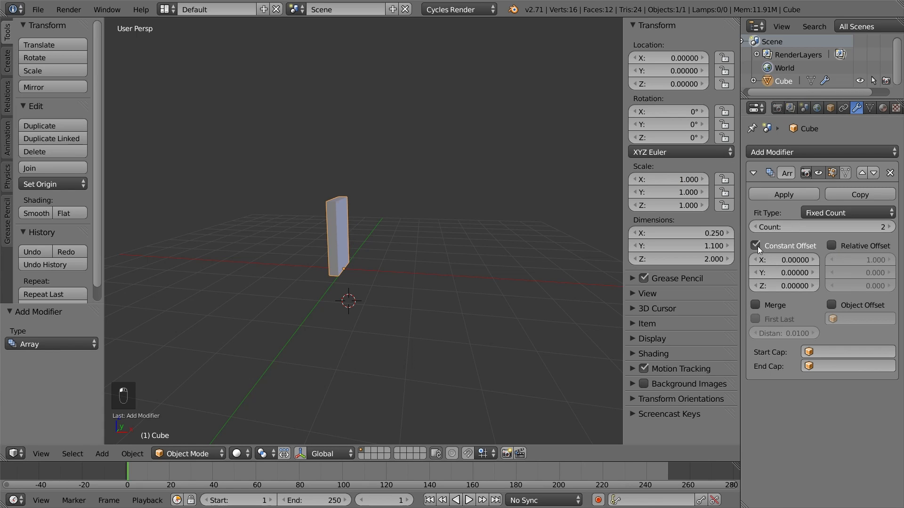
- Set the array's constant X offset to 1 and its count to 10
click(784, 260)
text(1)
key(Return)
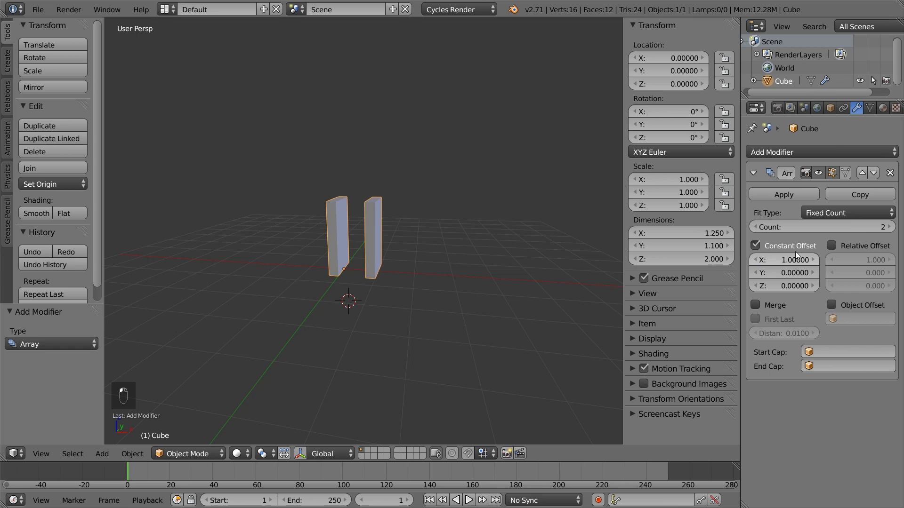
click(812, 226)
text(10)
key(Return)
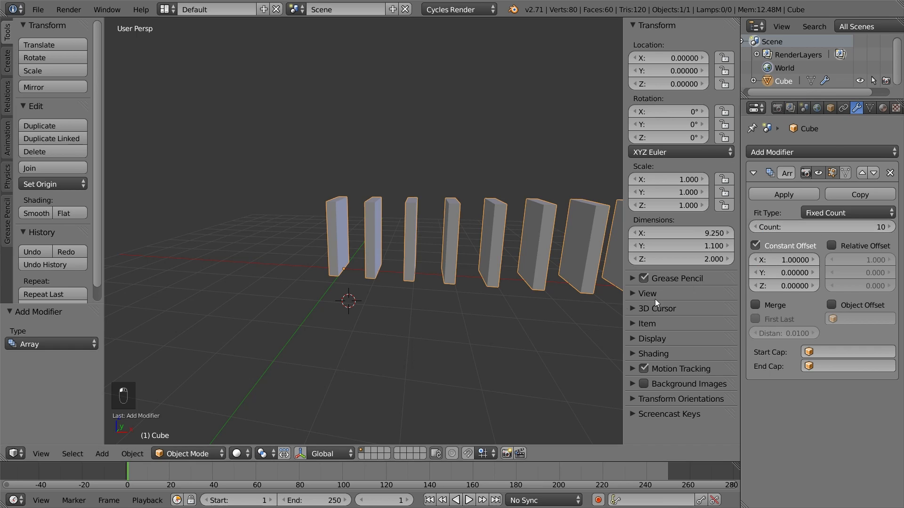
- Duplicate the domino array and move the copy 10 units along X
scroll(473, 301, down, 4)
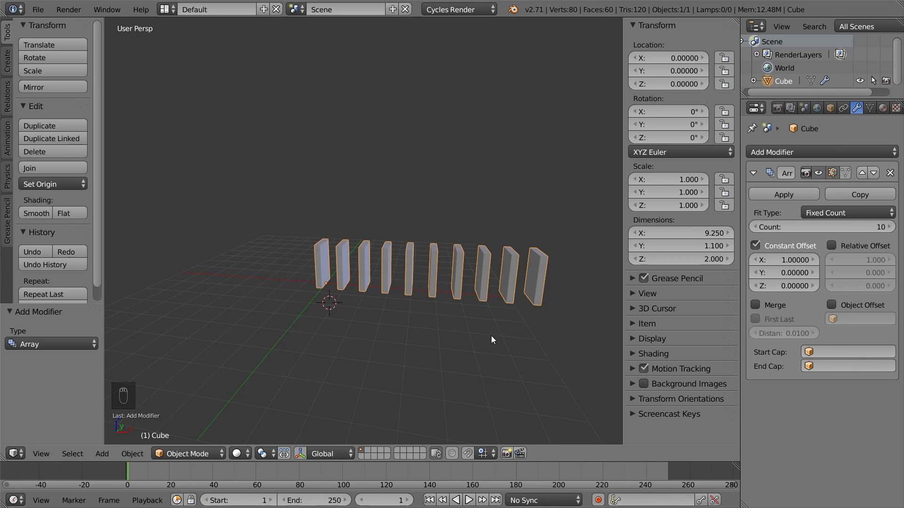
key(shift+d)
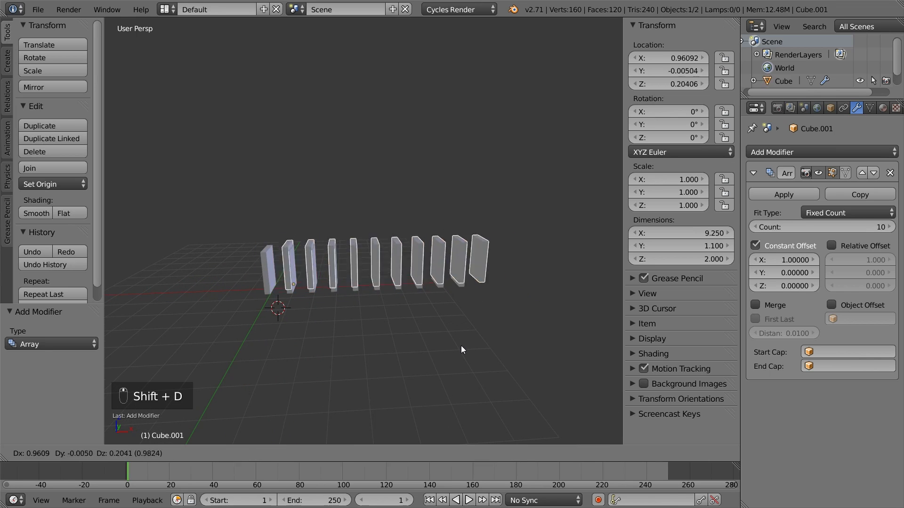
right_click(457, 346)
text(gx10)
key(Return)
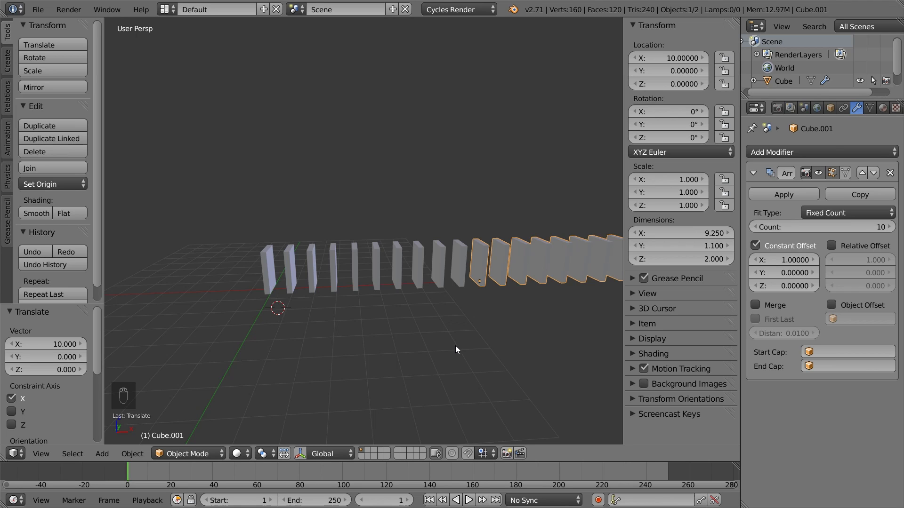
- Rotate the original domino array 74° about the Y axis and apply its rotation
right_click(405, 289)
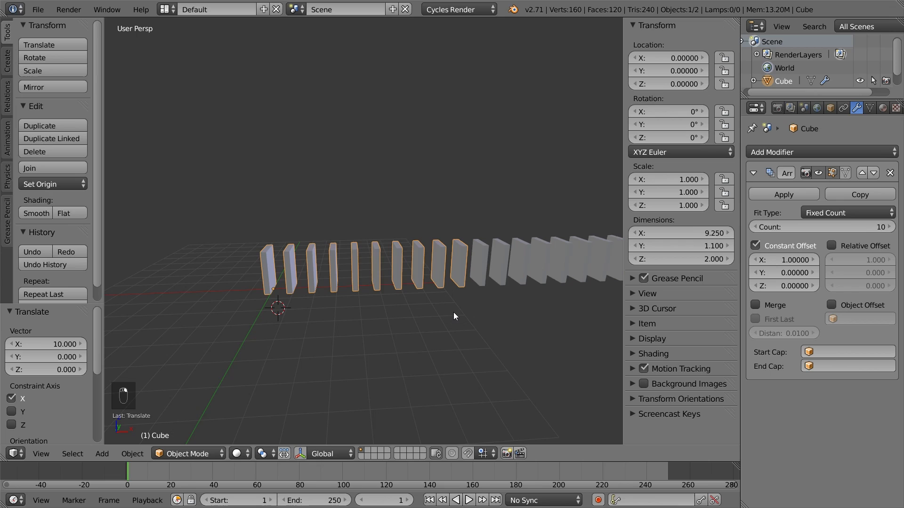
text(ry74)
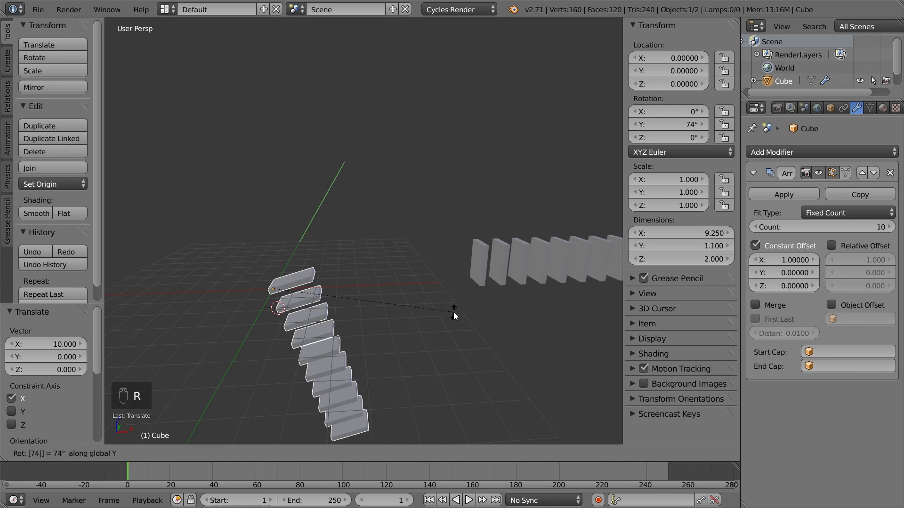
key(Return)
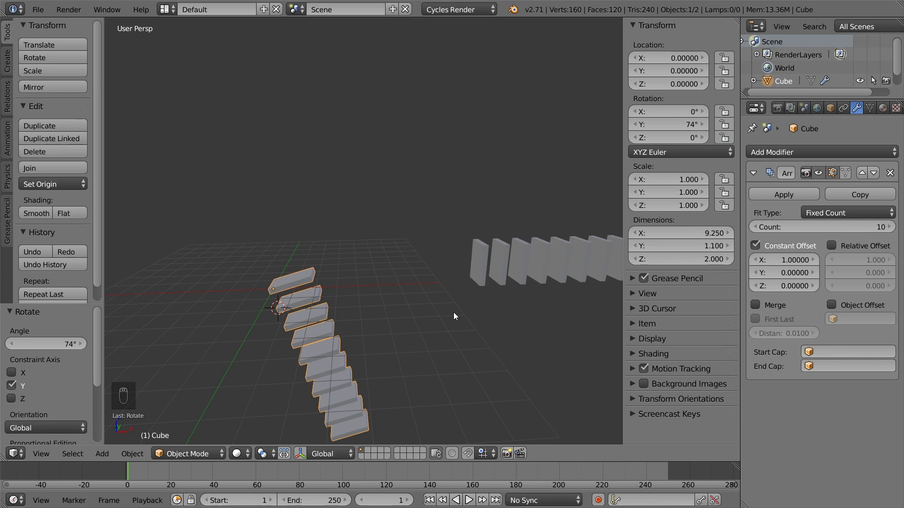
key(ctrl+a)
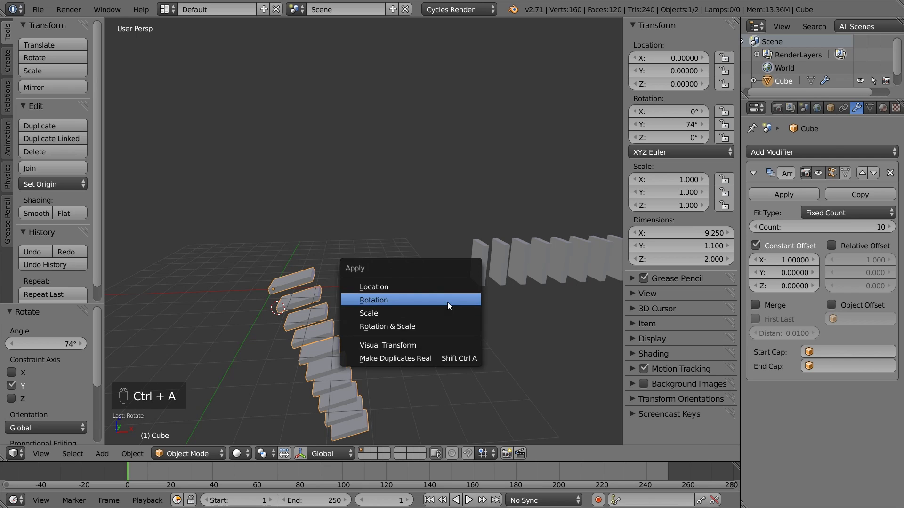
click(448, 303)
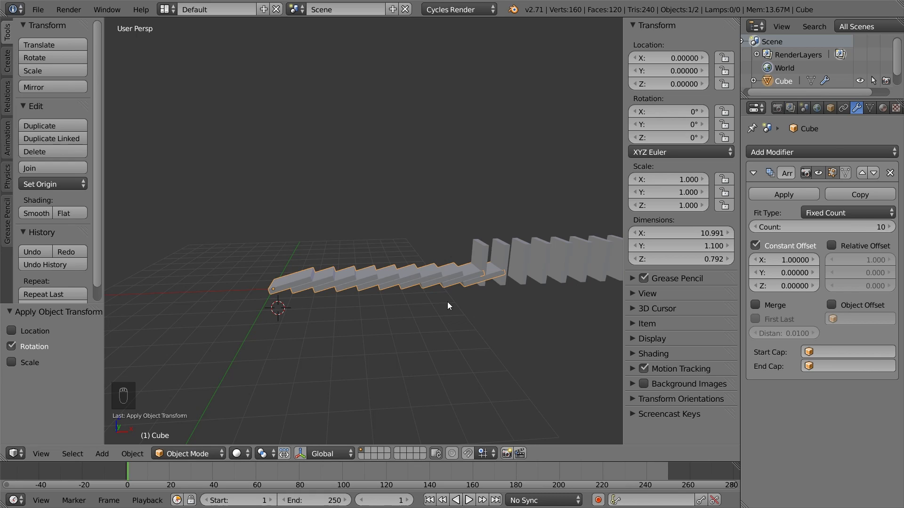
middle_drag(448, 304, 331, 300)
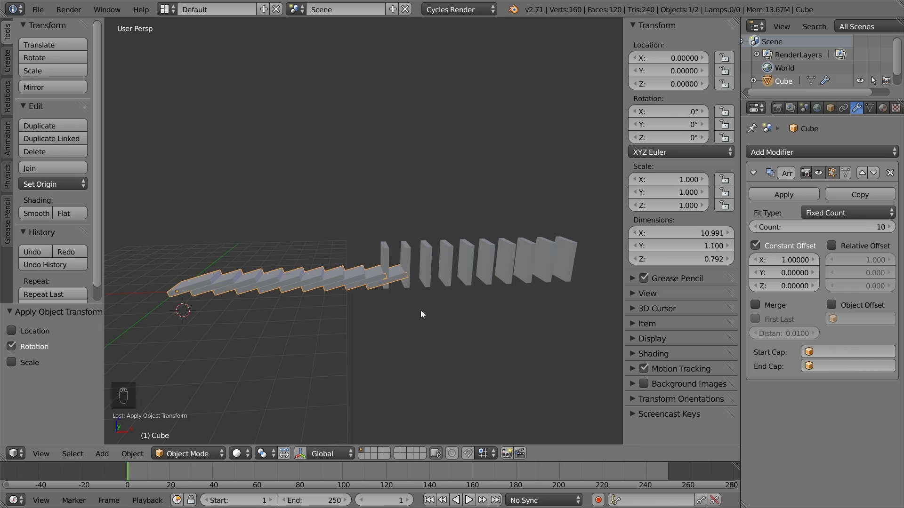
- Move the standing domino array 6 units along X
right_click(429, 276)
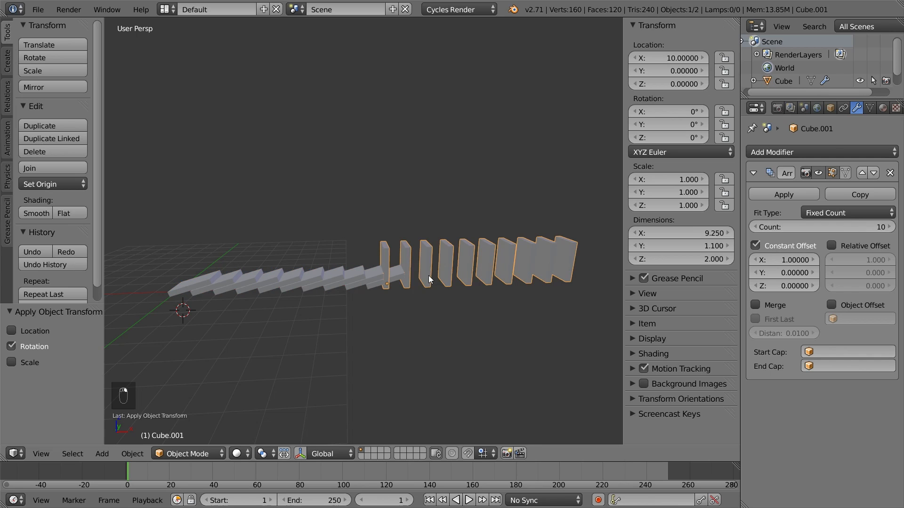
key(g)
key(x)
key(6)
key(Return)
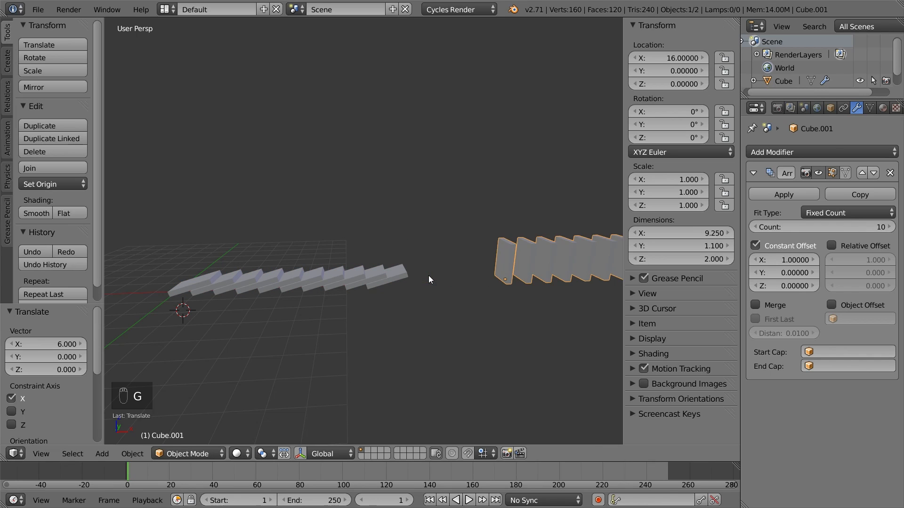
- Duplicate the standing domino row in place with an array count of 6, and move the copy -6 units along X
key(shift+d)
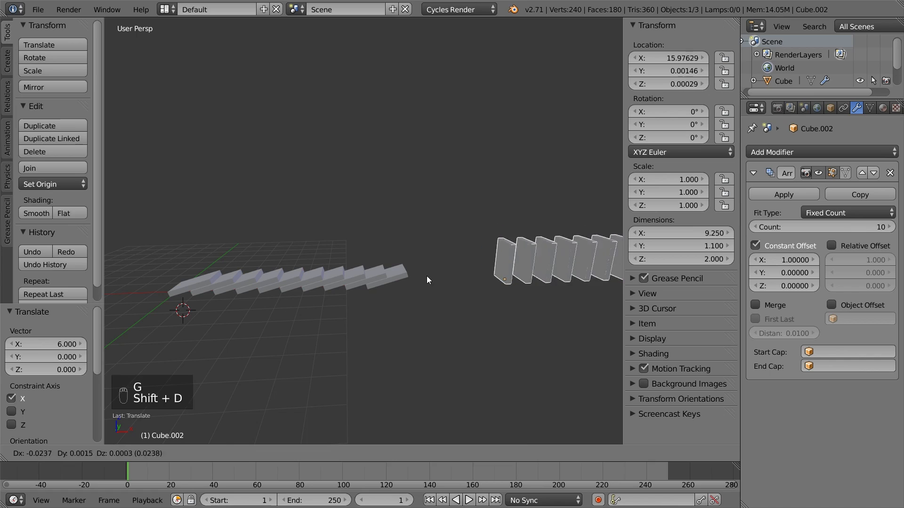
right_click(426, 276)
drag(797, 231, 766, 231)
text(gx-6)
key(Return)
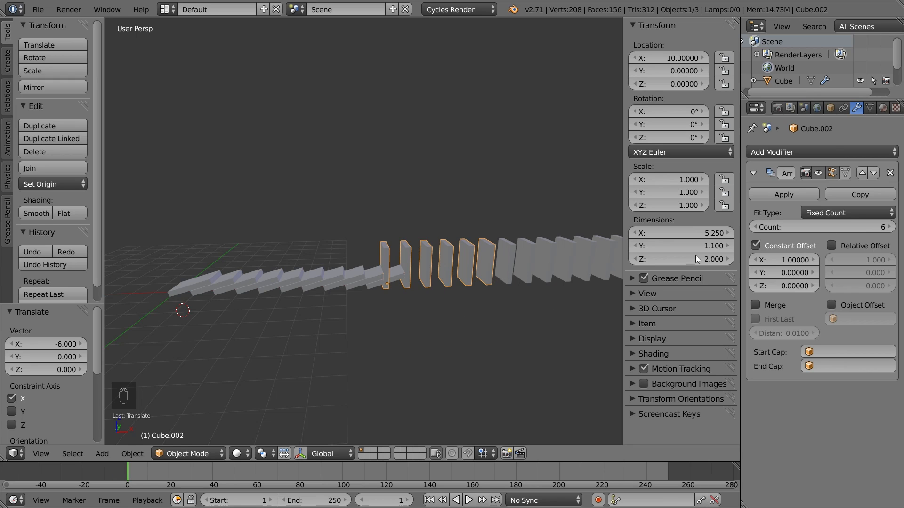
- Apply the six-domino row's Array modifier and edit its mesh in front orthographic view with nothing selected
click(772, 192)
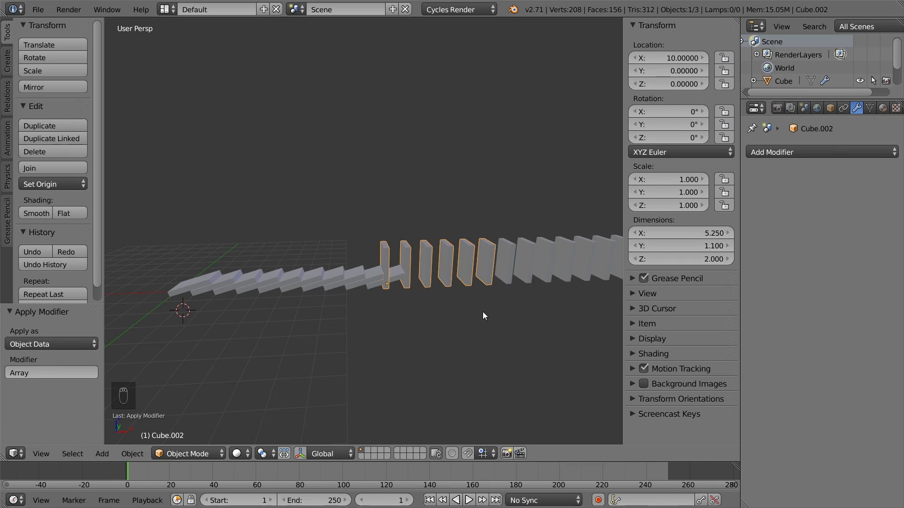
key(KP_1)
key(KP_5)
key(Tab)
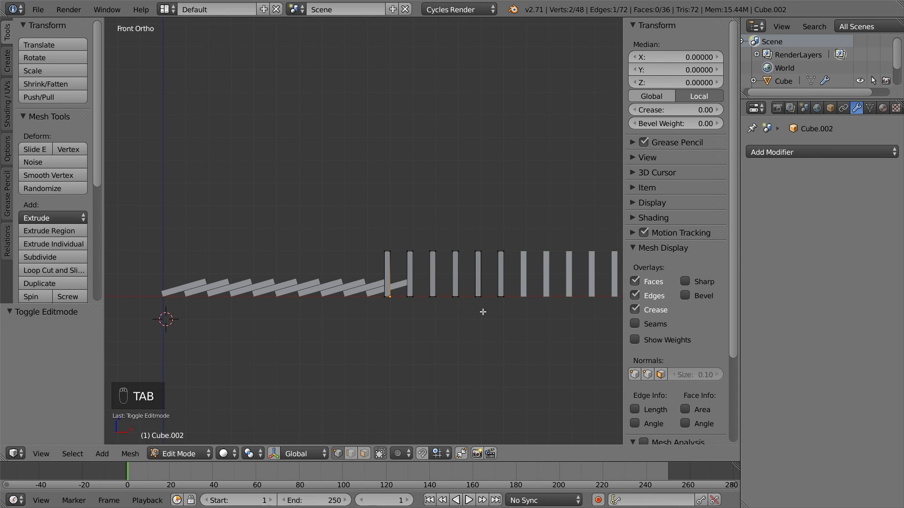
scroll(483, 311, up, 5)
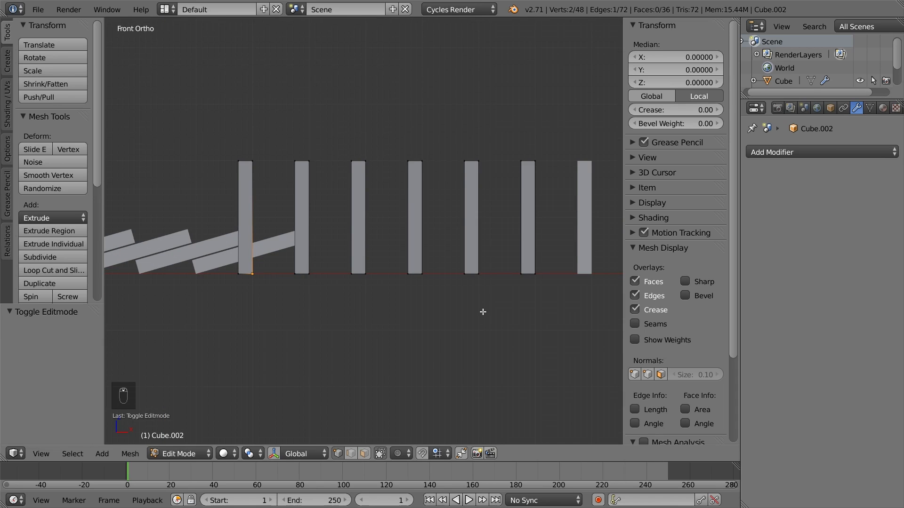
shift+middle_drag(483, 311, 458, 325)
key(a)
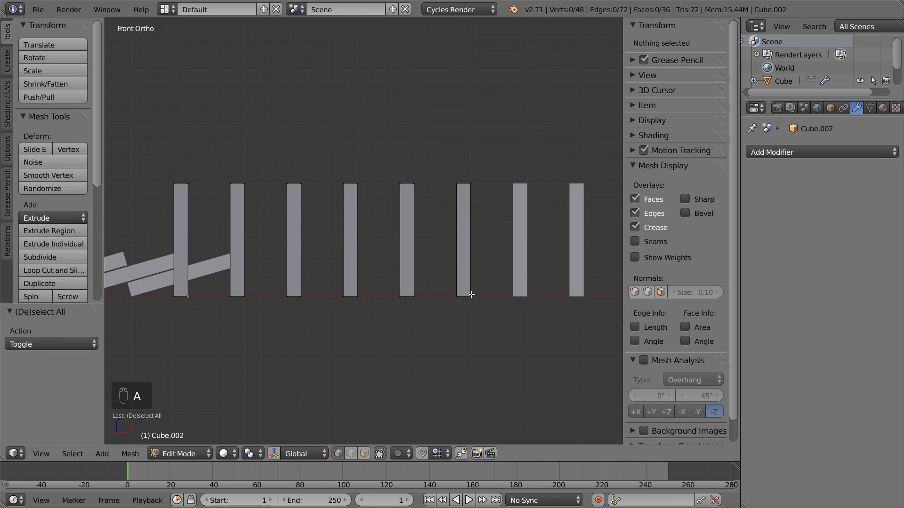
key(l)
key(r)
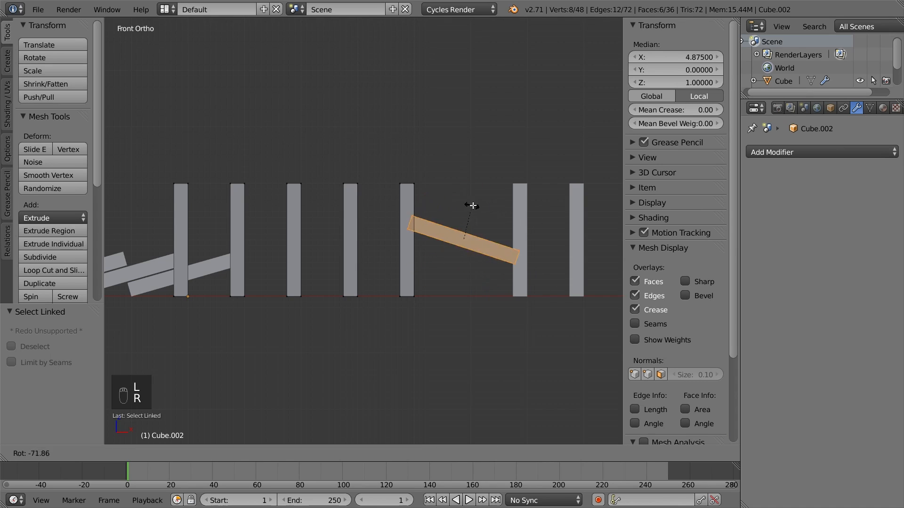
right_click(526, 316)
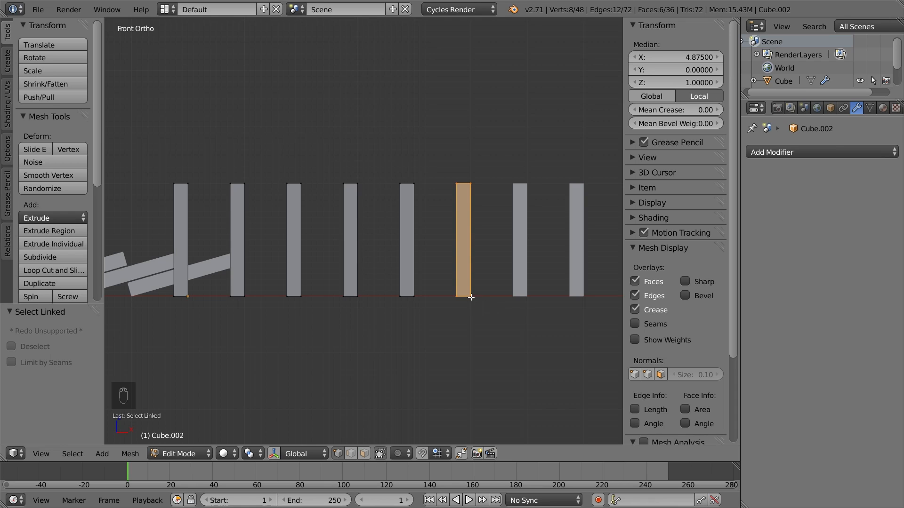
- Snap the 3D cursor to the lower corner of the sixth domino that faces the standing row
right_click(472, 297)
key(shift+s)
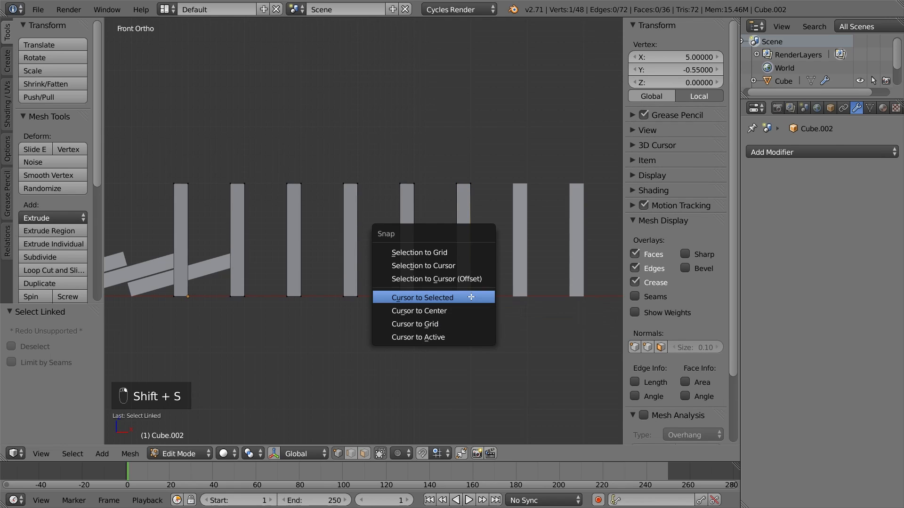
click(471, 298)
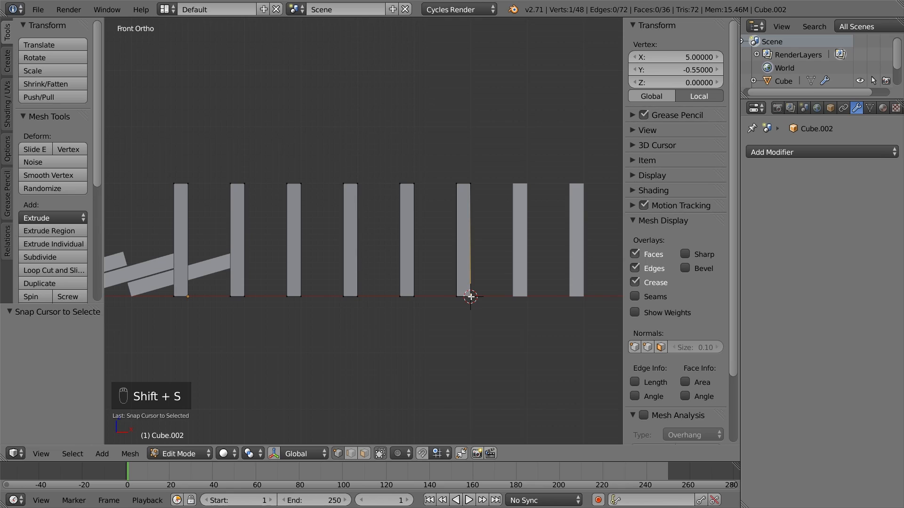
- Set the pivot point to the 3D cursor and rotate the whole sixth domino about 21.9° until it leans on the first standing one
key(l)
key(period)
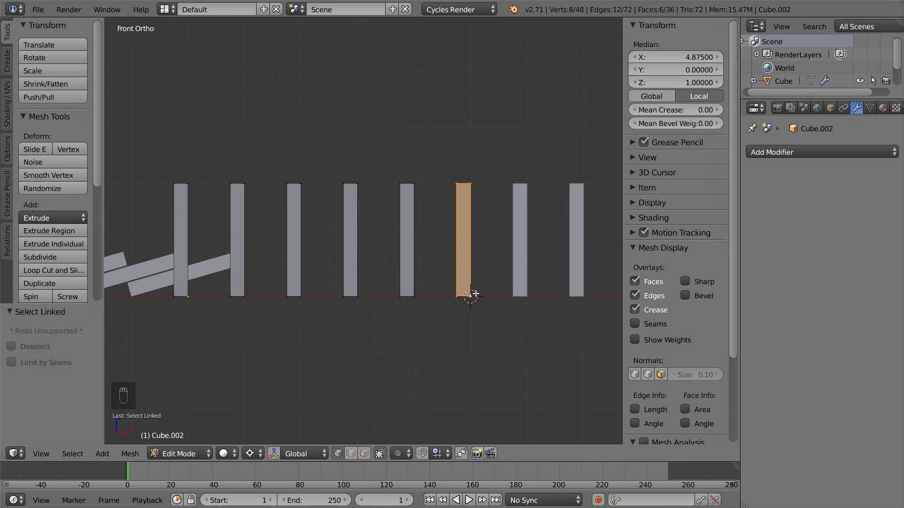
key(r)
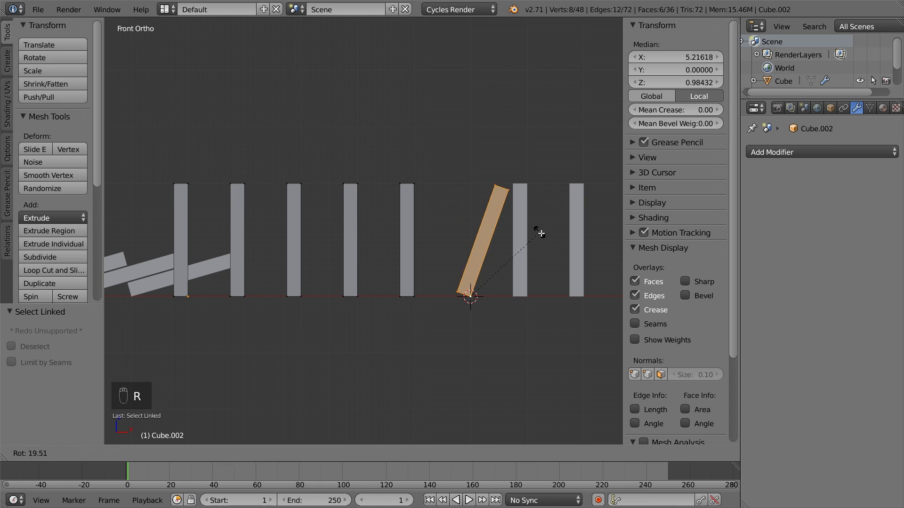
click(541, 233)
scroll(545, 217, up, 7)
shift+middle_drag(534, 250, 563, 212)
scroll(559, 218, down, 1)
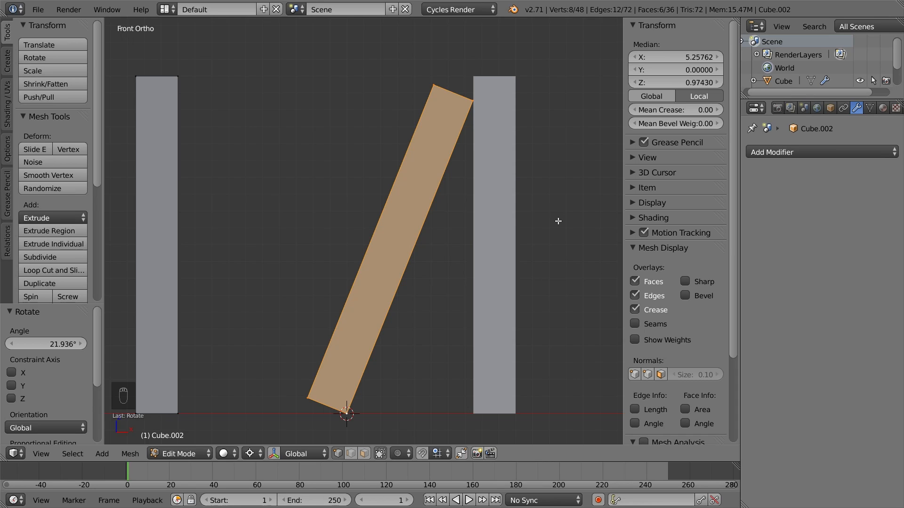
- Snap the 3D cursor to the fifth domino's lower forward corner and rotate that domino about 41.7° around it
shift+middle_drag(295, 307, 351, 326)
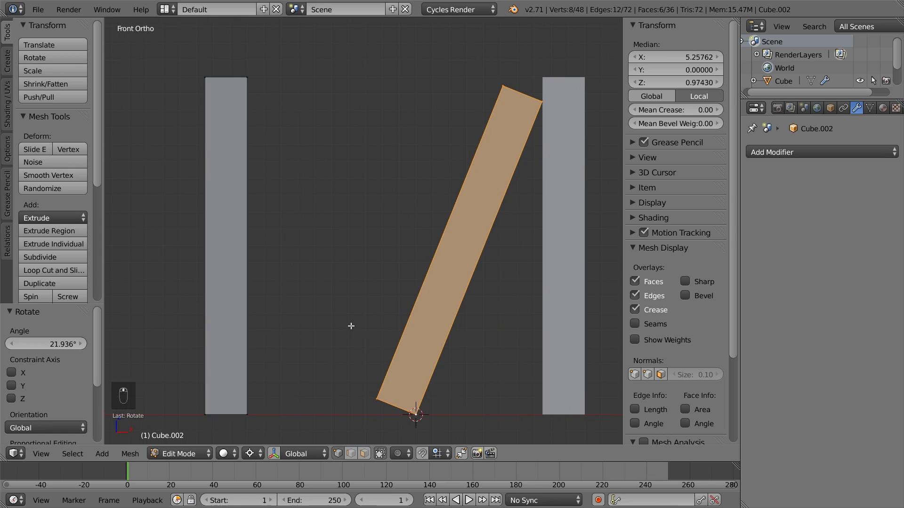
right_click(249, 414)
key(shift+s)
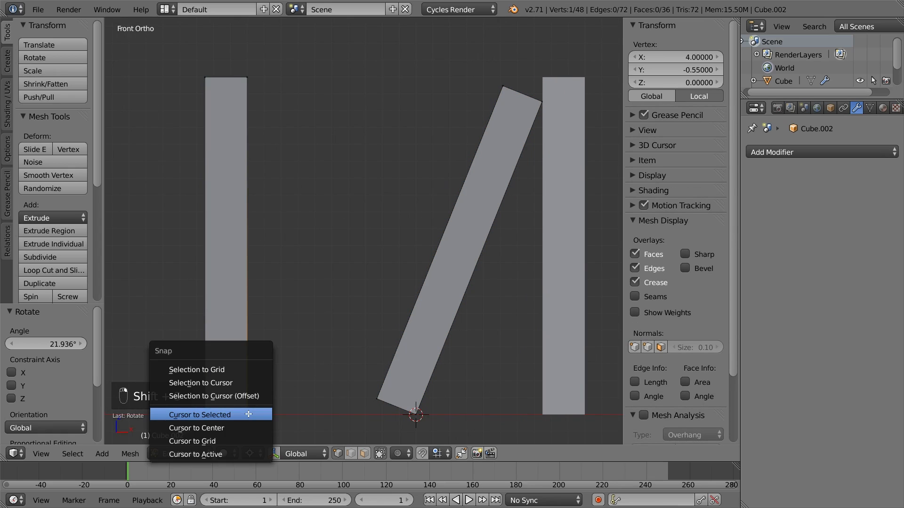
click(248, 414)
key(l)
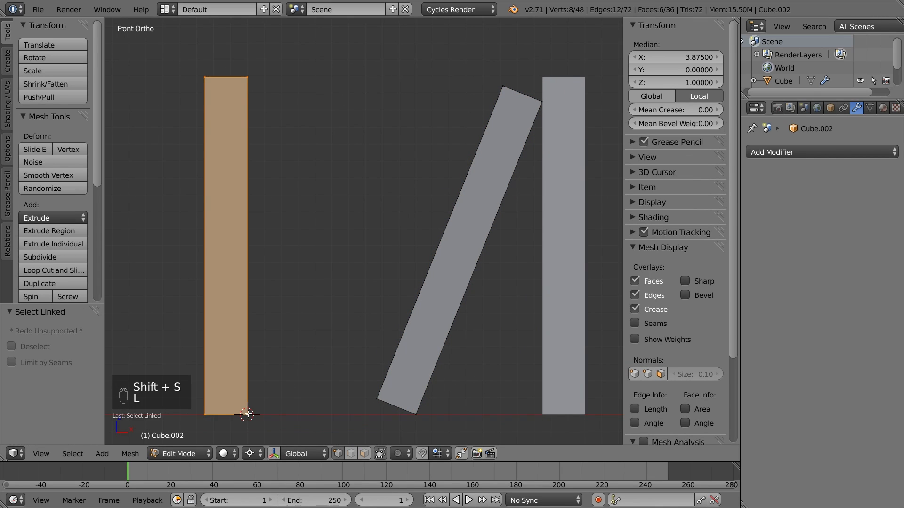
key(r)
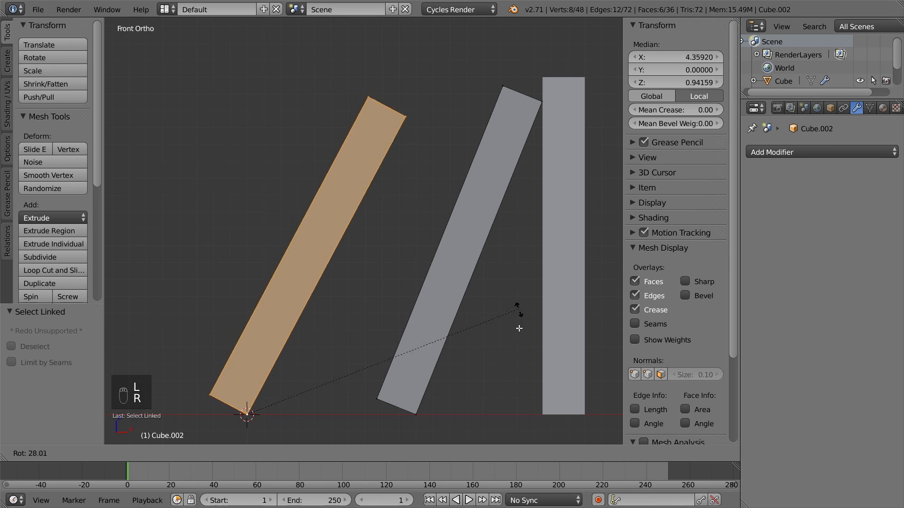
click(466, 376)
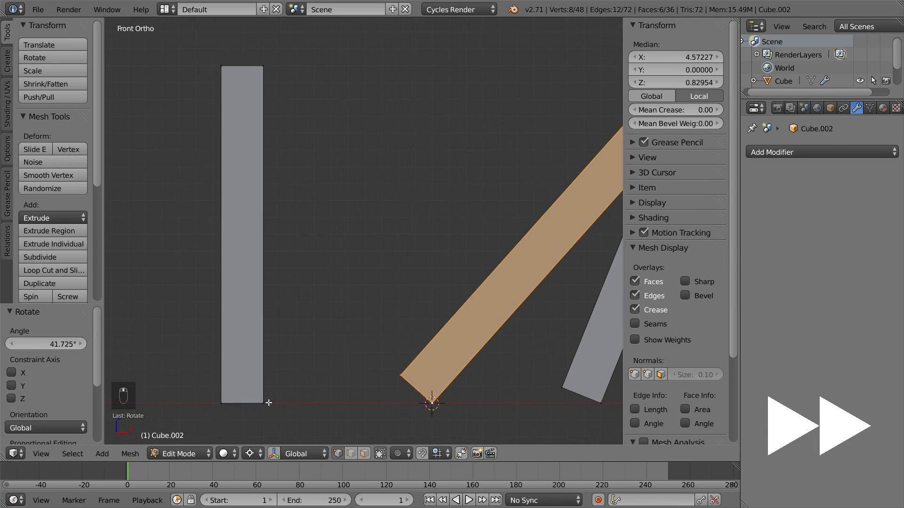
- Snap the 3D cursor to the fourth domino's lower forward corner and rotate that domino onto the fifth one
right_click(268, 403)
key(shift+s)
click(269, 403)
key(l)
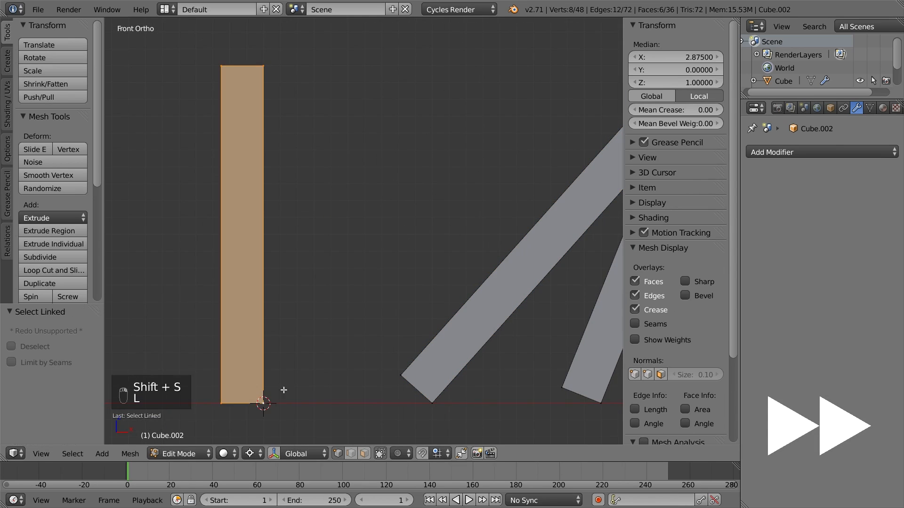
key(r)
click(547, 383)
- Pivot the third domino around its lower forward corner with the 3D cursor so that it rests on the fourth one
shift+middle_drag(315, 397, 509, 387)
right_click(290, 392)
key(l)
key(r)
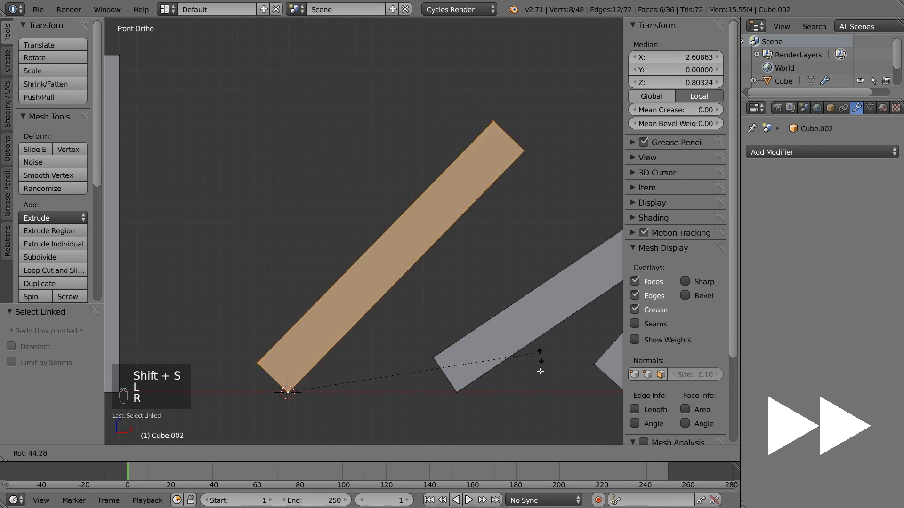
click(538, 443)
- Snap the 3D cursor to the second domino's lower forward corner and rotate that domino down onto the third one
shift+middle_drag(303, 191, 470, 164)
right_click(285, 366)
key(shift+s)
click(285, 365)
shift+middle_drag(337, 294, 312, 323)
key(l)
key(l)
key(r)
click(512, 34)
- Rotate the first domino 72.5° around the 3D cursor snapped to its lower forward corner, and finish editing the mesh
shift+middle_drag(348, 162, 545, 144)
right_click(286, 375)
key(shift+s)
click(286, 376)
key(l)
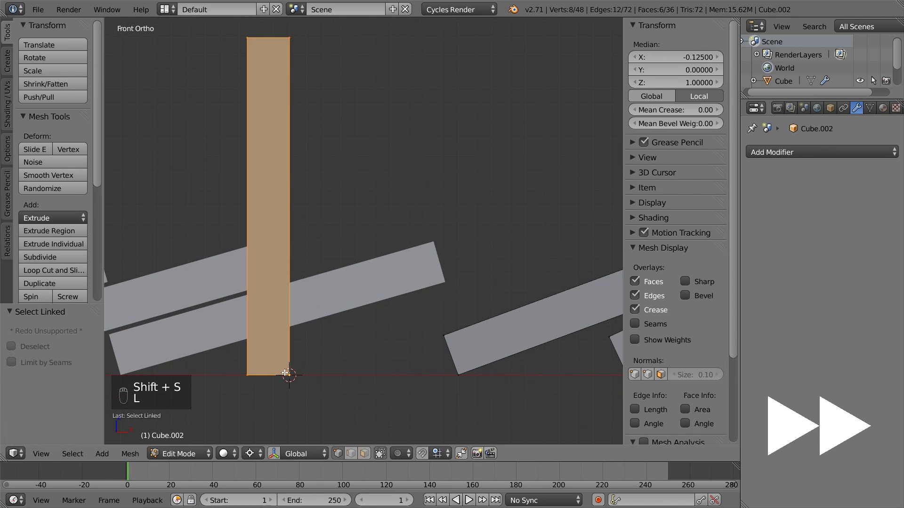
key(r)
click(515, 442)
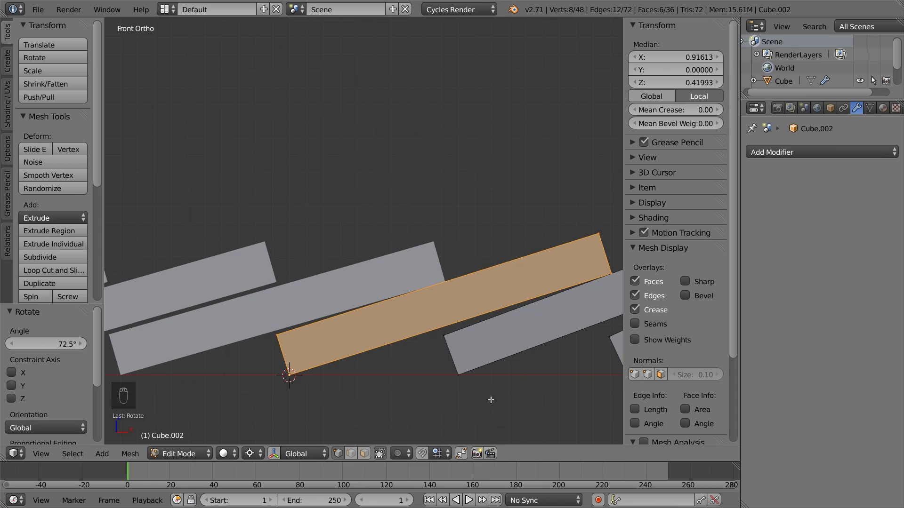
scroll(451, 319, up, 3)
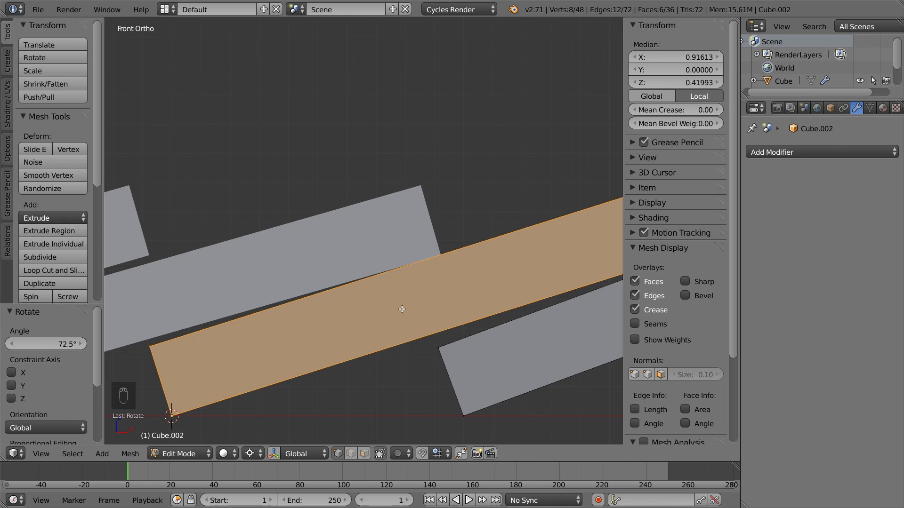
key(Tab)
scroll(403, 313, down, 6)
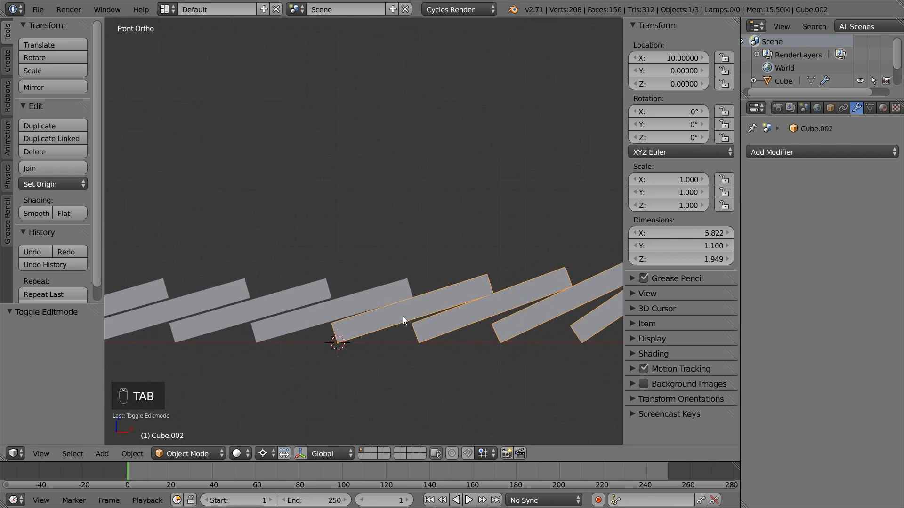
scroll(415, 329, down, 3)
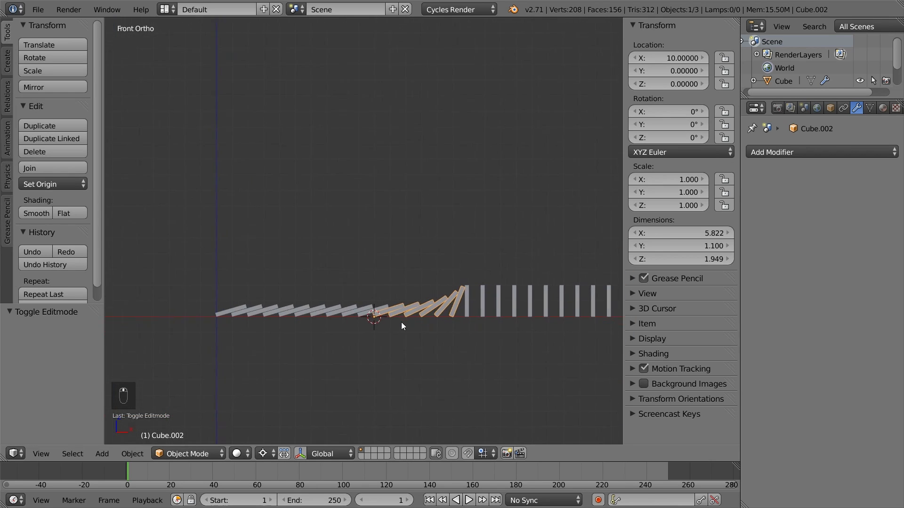
- Rename the fallen domino row as BricksFallen
right_click(297, 307)
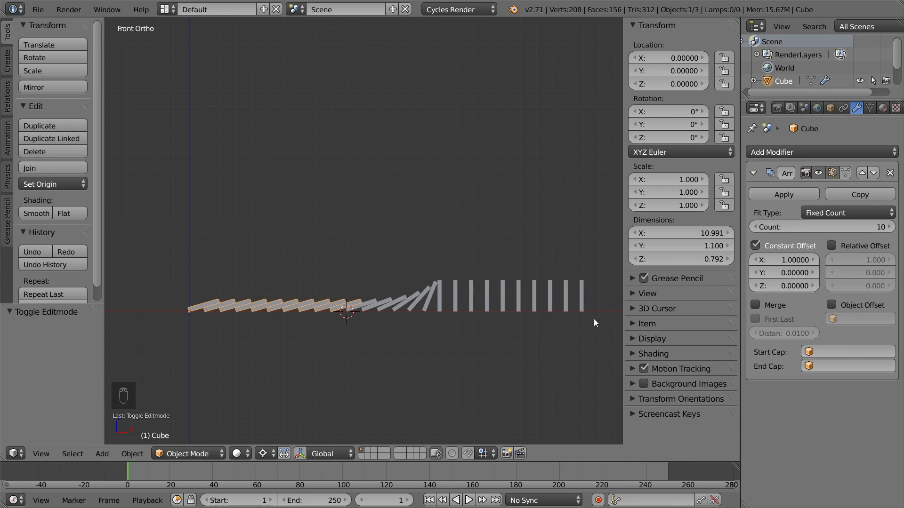
click(631, 323)
click(670, 343)
text(BricksFallen)
key(Return)
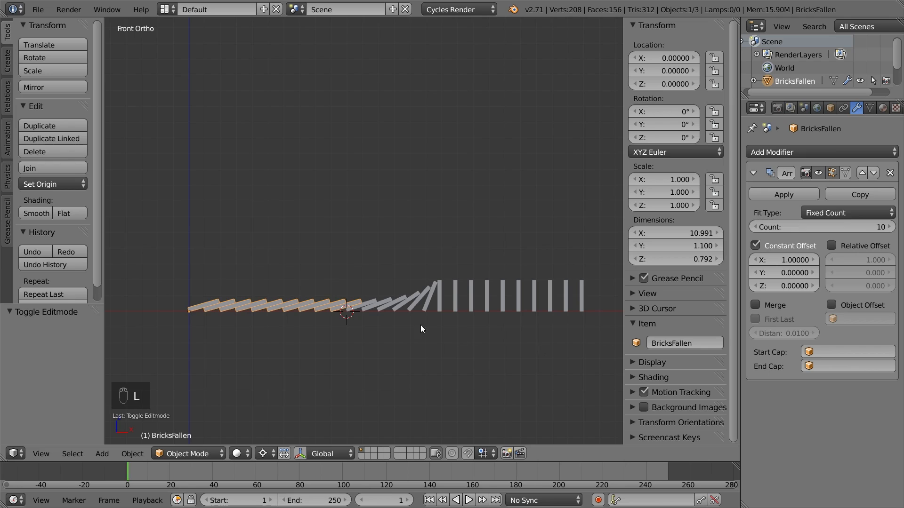
- Rename the middle row of six leaning dominoes as BricksFalling
right_click(406, 305)
click(665, 344)
text(Bric)
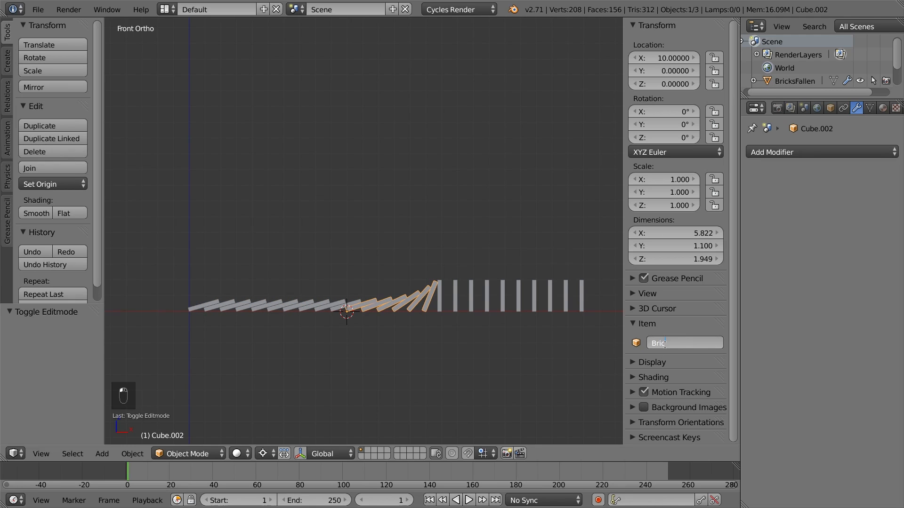
text(ksFalling)
key(Return)
- Rename the standing domino row as BricksStanding and deselect everything
right_click(549, 307)
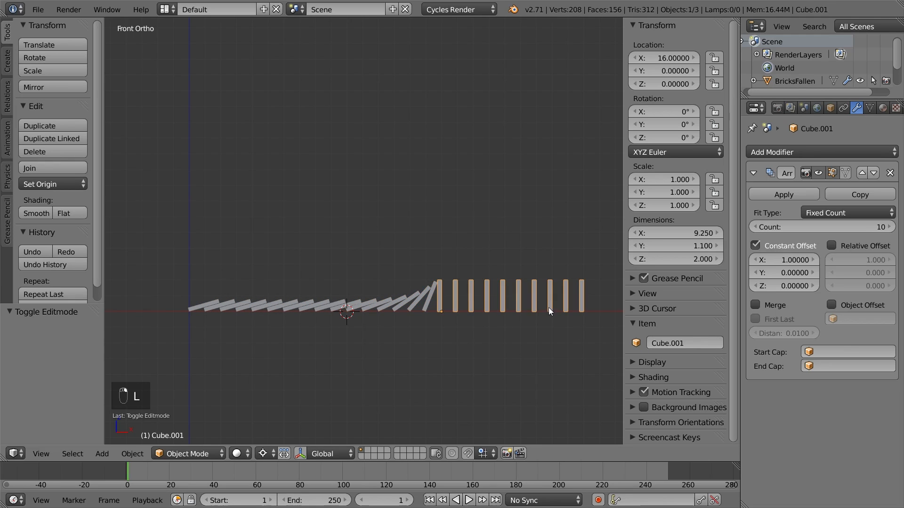
click(666, 340)
text(BricksStanding)
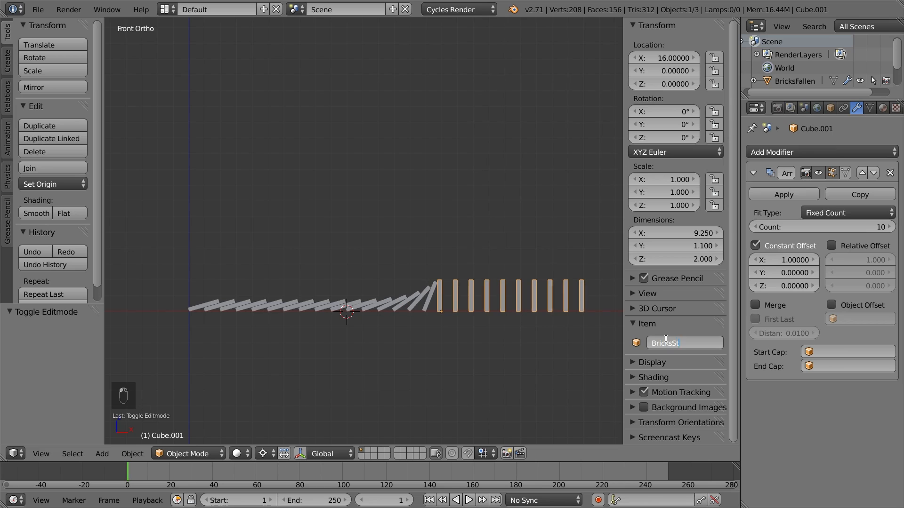
key(Return)
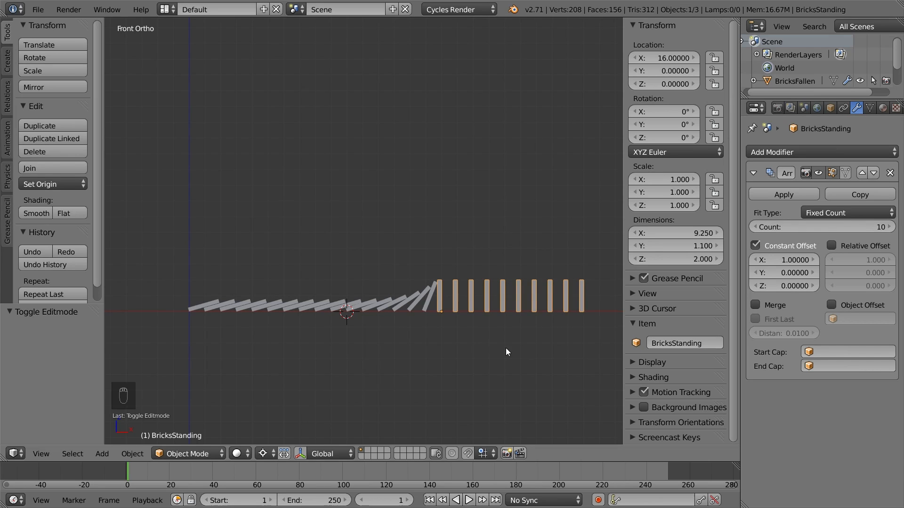
key(a)
shift+middle_drag(504, 348, 481, 336)
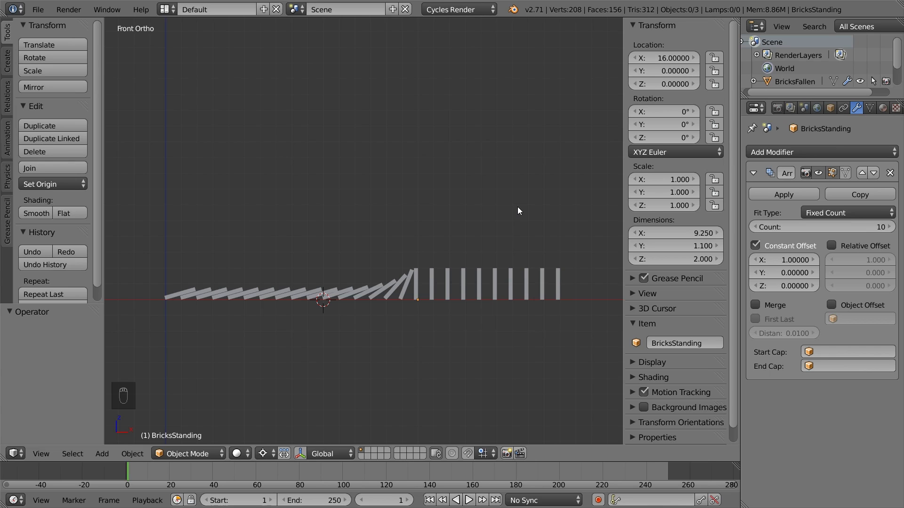
- Widen the object properties sidebar over most of the viewport and turn on snapping
drag(624, 201, 197, 230)
click(467, 454)
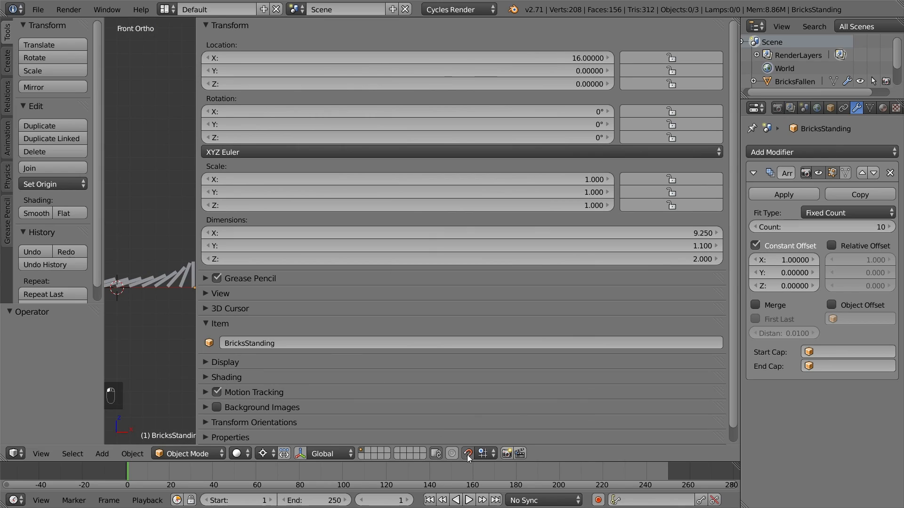
- Turn on Only Render display for the viewport and try moving the BricksFalling row
click(206, 362)
click(208, 380)
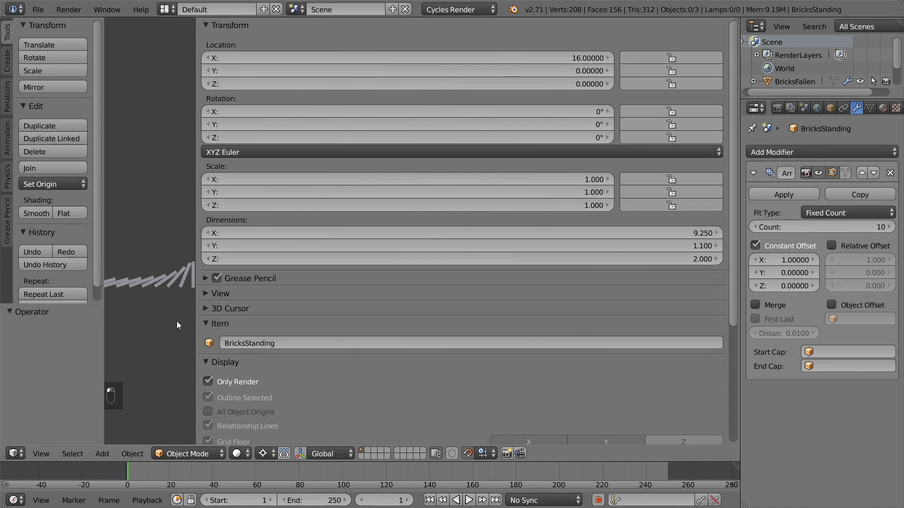
right_click(159, 282)
key(g)
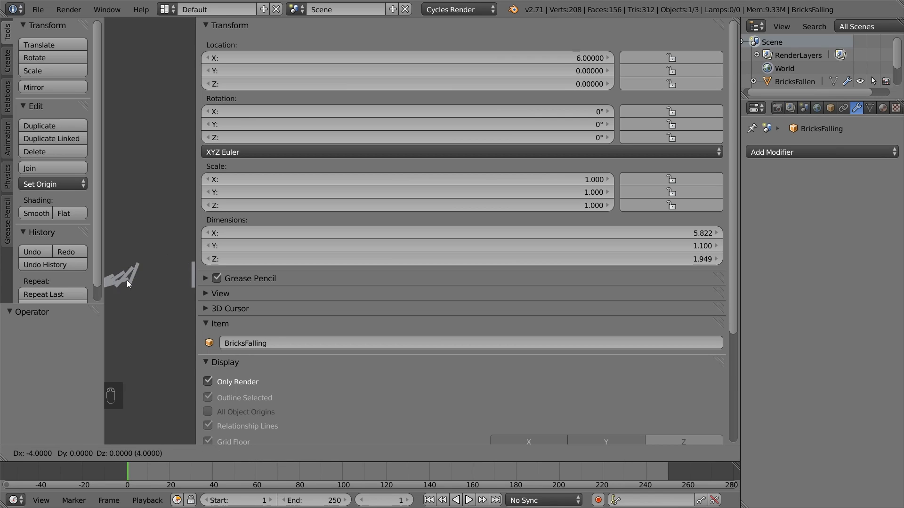
right_click(158, 281)
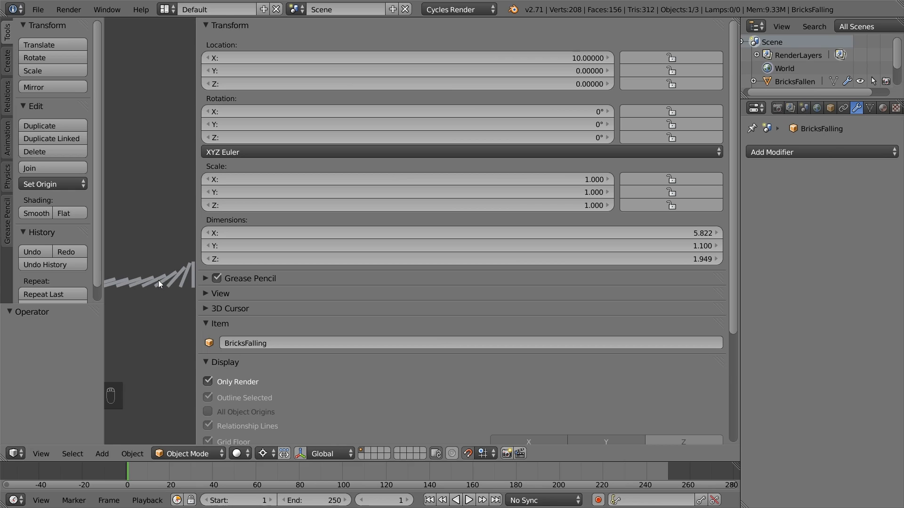
- Select all three domino rows and try sliding them together along the X axis behind the widened sidebar
key(a)
key(a)
key(a)
key(g)
key(x)
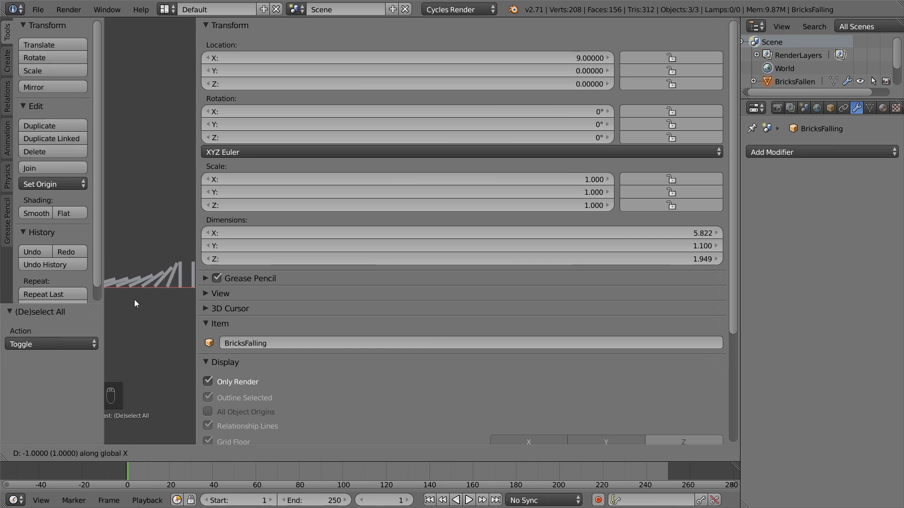
click(186, 298)
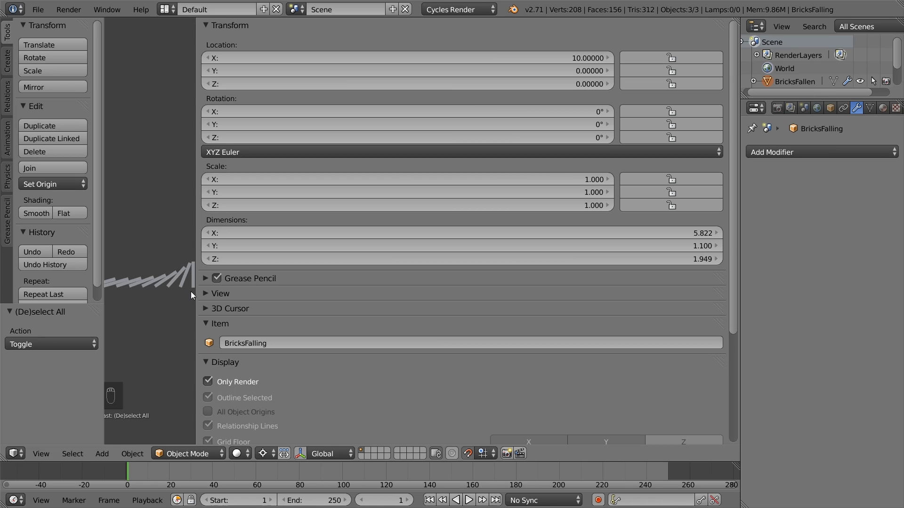
- Narrow the object properties sidebar to uncover all three domino rows and try moving them along X
drag(193, 292, 596, 275)
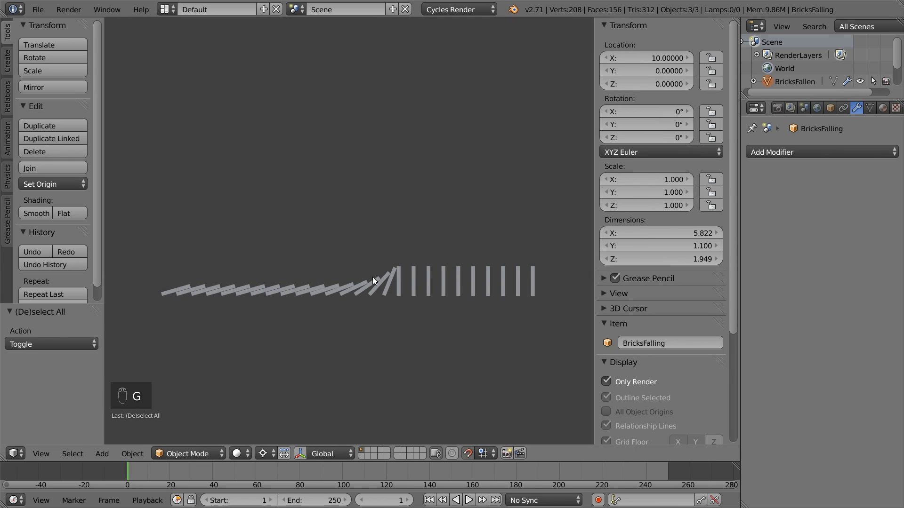
key(g)
key(x)
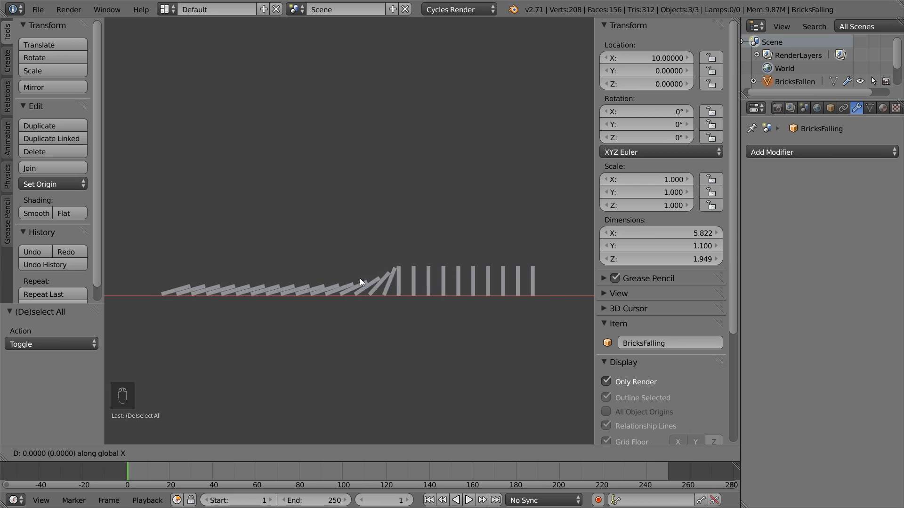
right_click(361, 278)
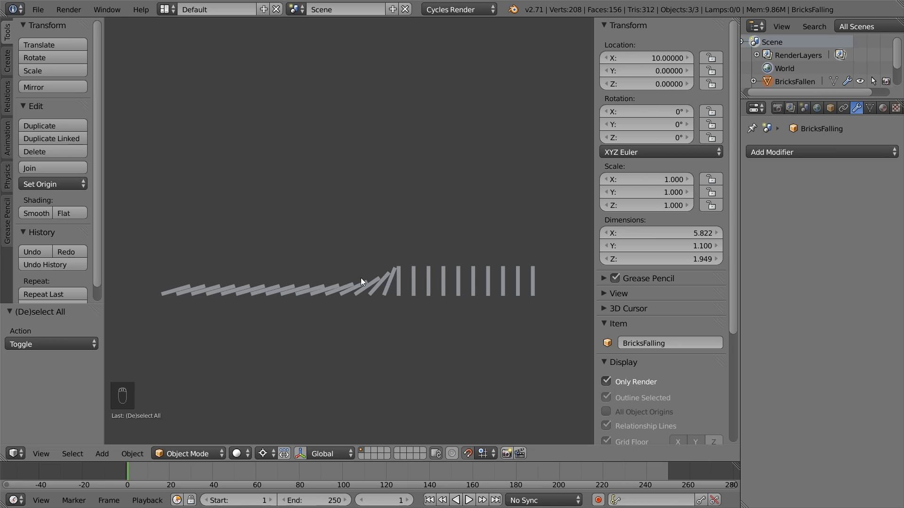
key(g)
key(x)
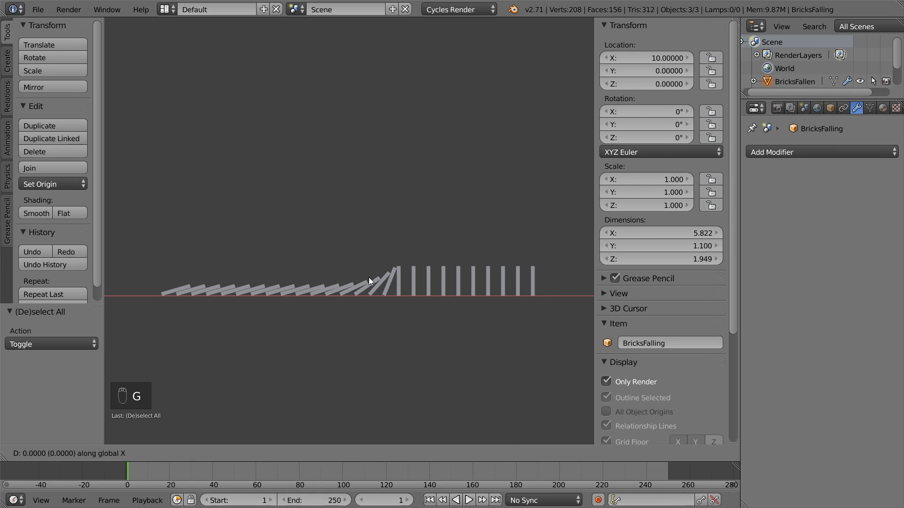
right_click(411, 276)
- Turn off Only Render display and deselect all domino rows
click(606, 381)
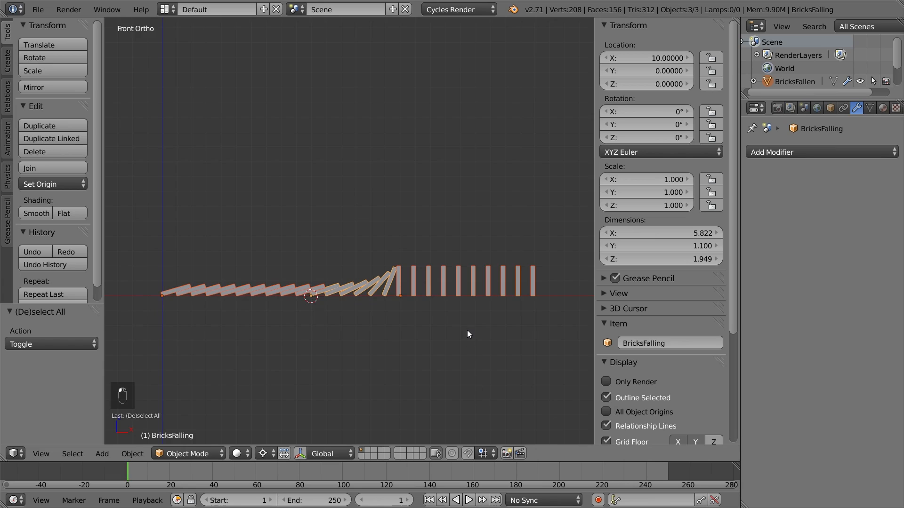
key(a)
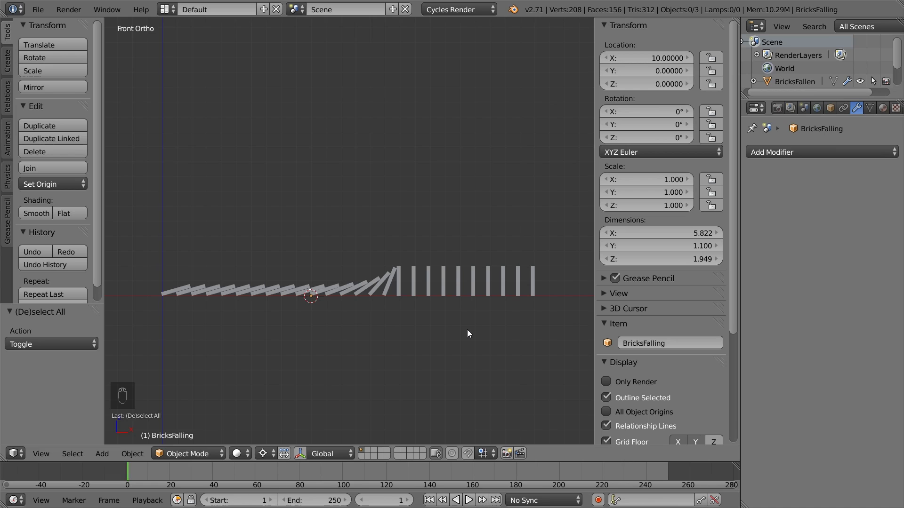
- Snap the 3D cursor to the scene center and add a Plain Axes empty there
key(shift+s)
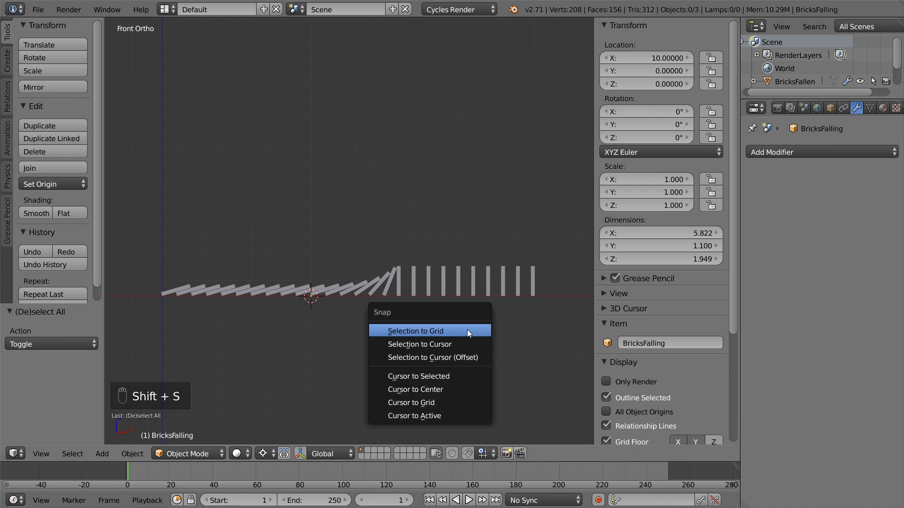
click(433, 389)
key(shift+a)
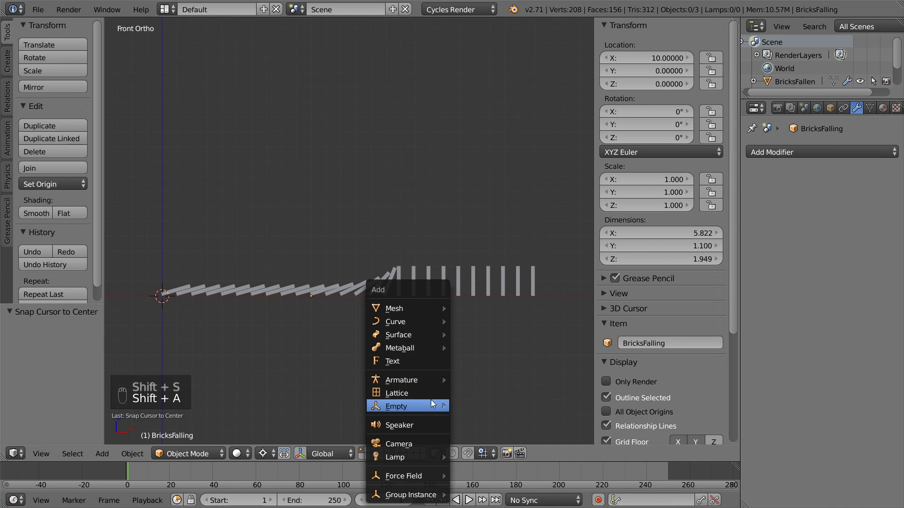
mouse_move(431, 405)
click(480, 309)
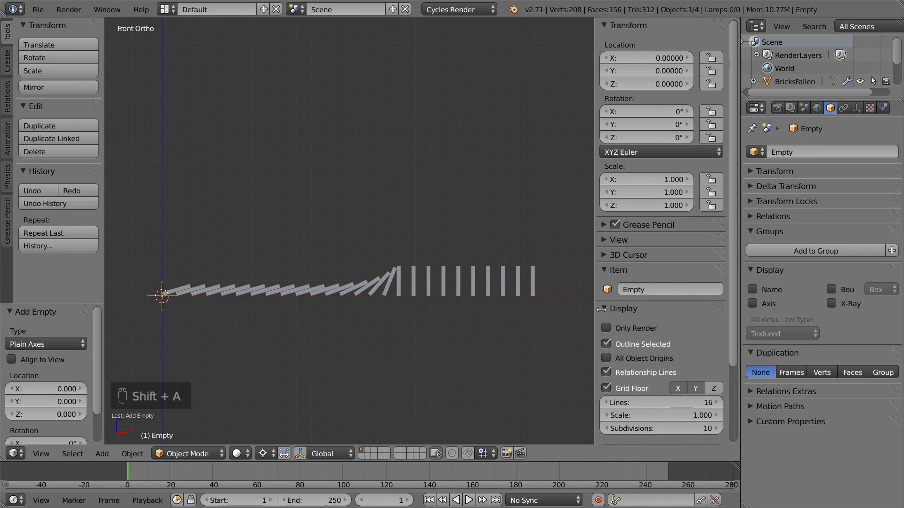
- Rename the new empty as Time
click(645, 290)
text(Time)
key(Return)
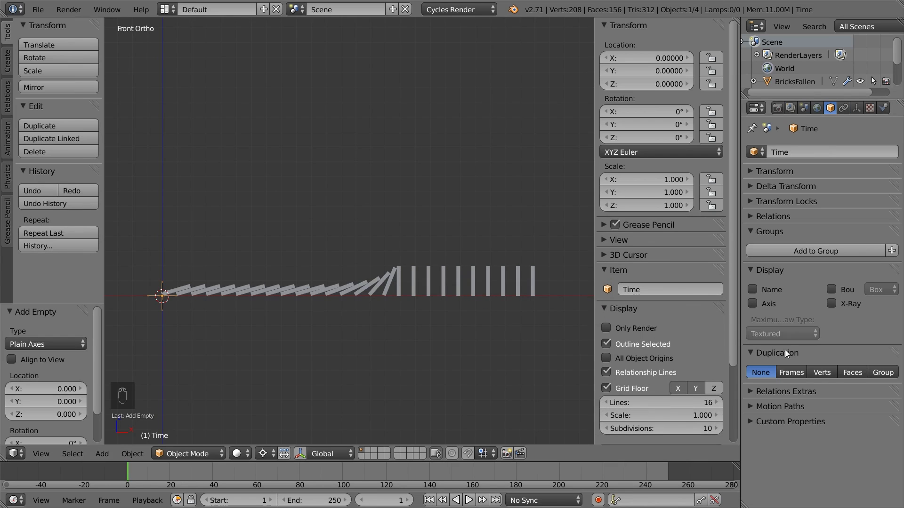
- Move the Custom Properties section above Transform and add a property named Current Time to the Time empty
drag(890, 421, 886, 172)
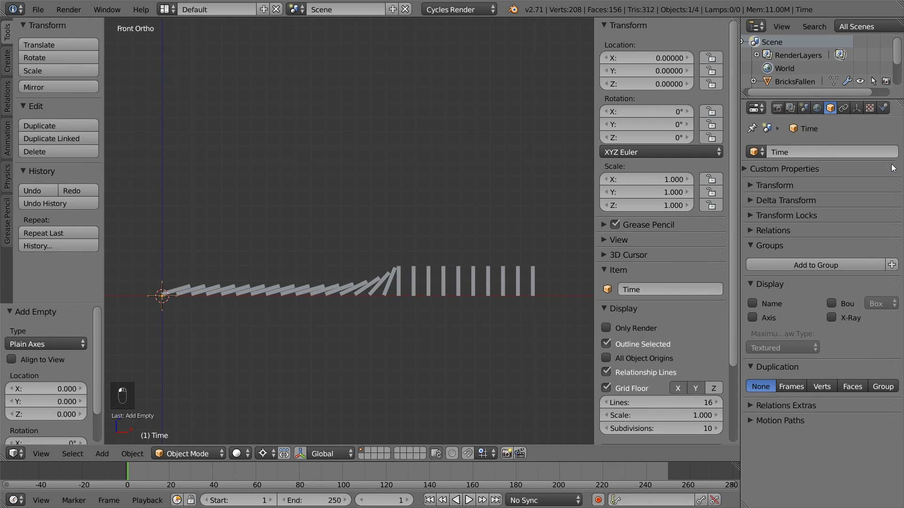
click(752, 169)
click(781, 189)
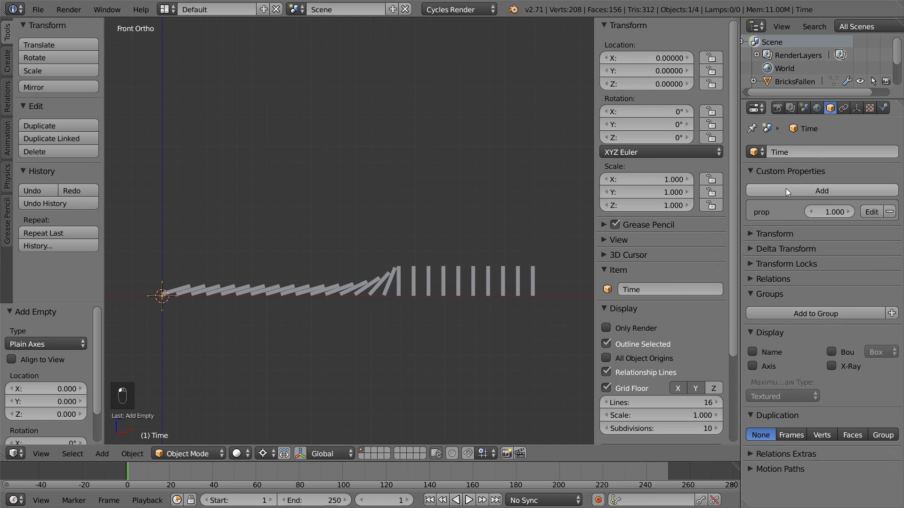
click(871, 212)
click(864, 224)
text(Current Time)
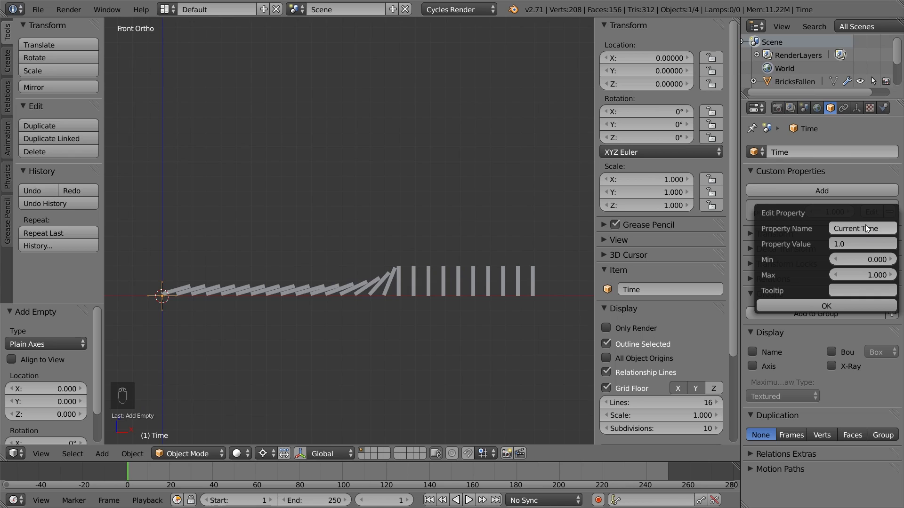
- Set the Current Time property's minimum to -100000 and maximum to 100000
click(866, 258)
text(-100000)
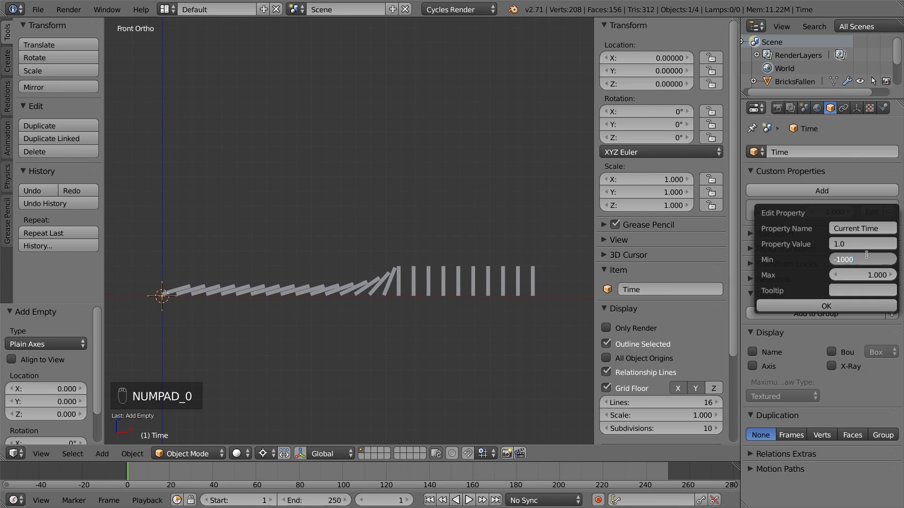
click(863, 274)
text(100000)
key(Return)
click(817, 302)
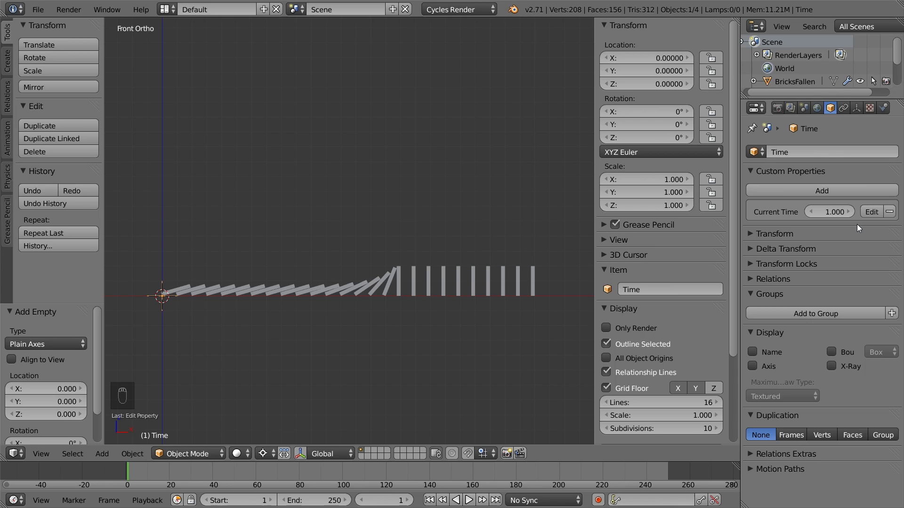
- Drive the Current Time value with the expression #frame
click(834, 212)
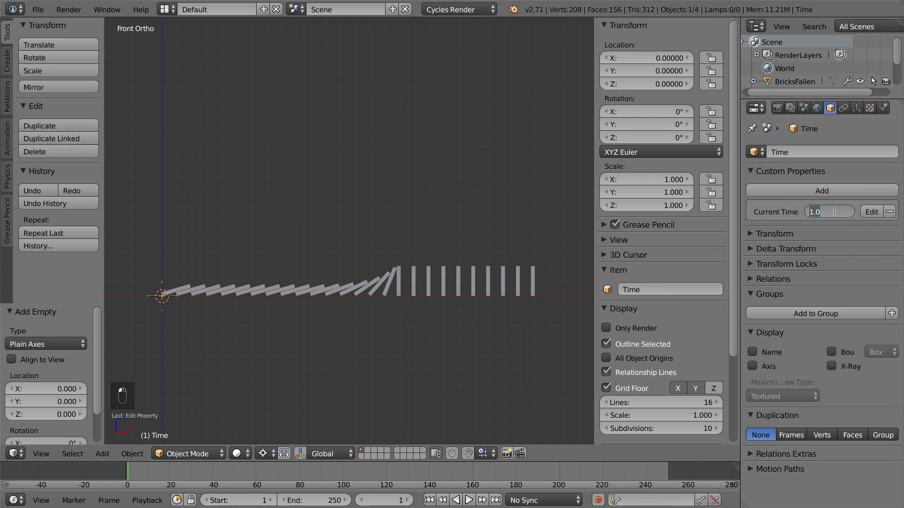
text(#frame)
key(Return)
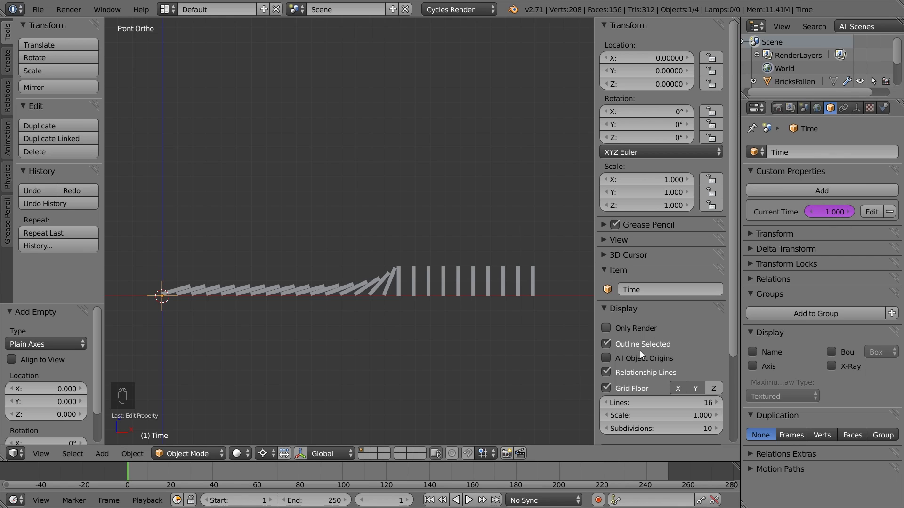
- Scrub the timeline to check the Current Time driver, return to the first frame, and inspect its expression
drag(127, 473, 264, 475)
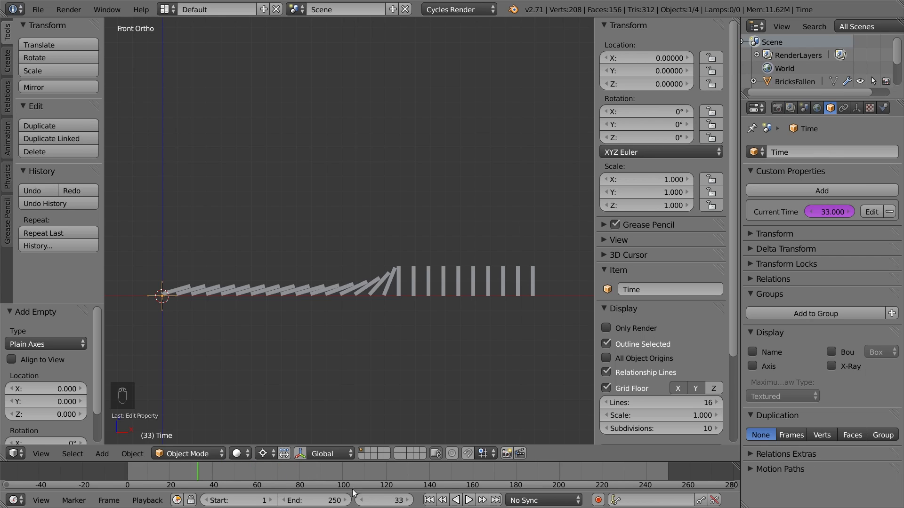
click(429, 500)
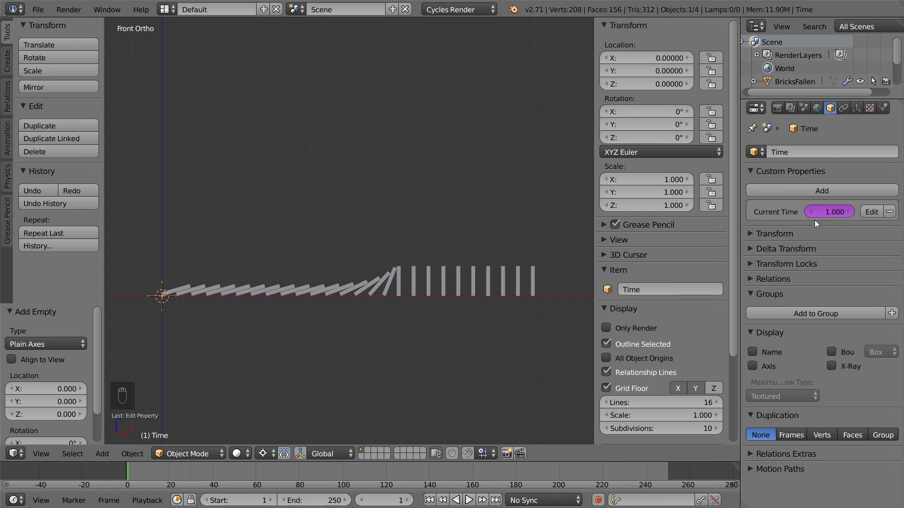
click(840, 214)
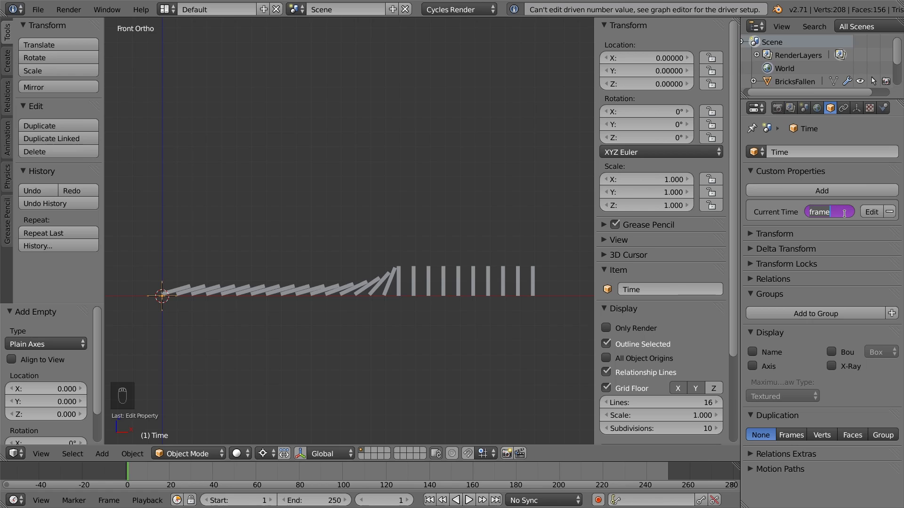
key(Return)
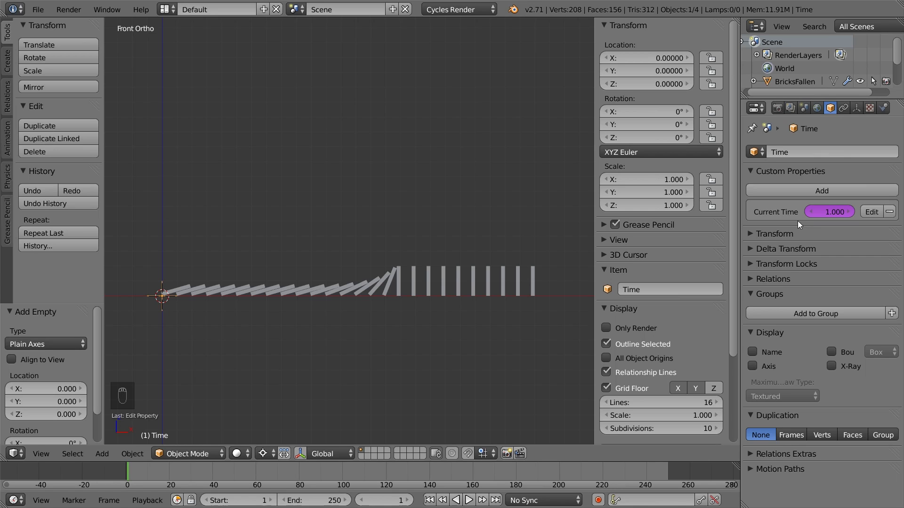
- Try sliding the BricksFalling row along X across the standing dominoes
right_click(384, 279)
key(g)
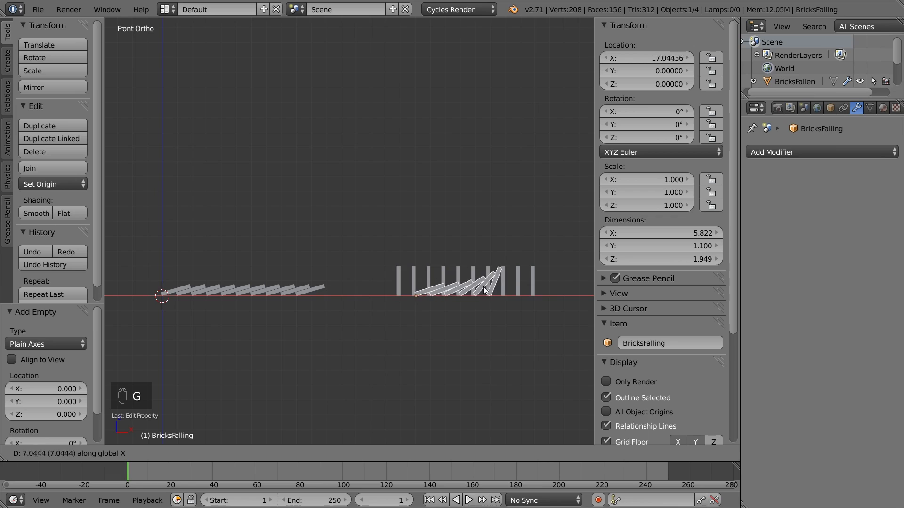
click(392, 288)
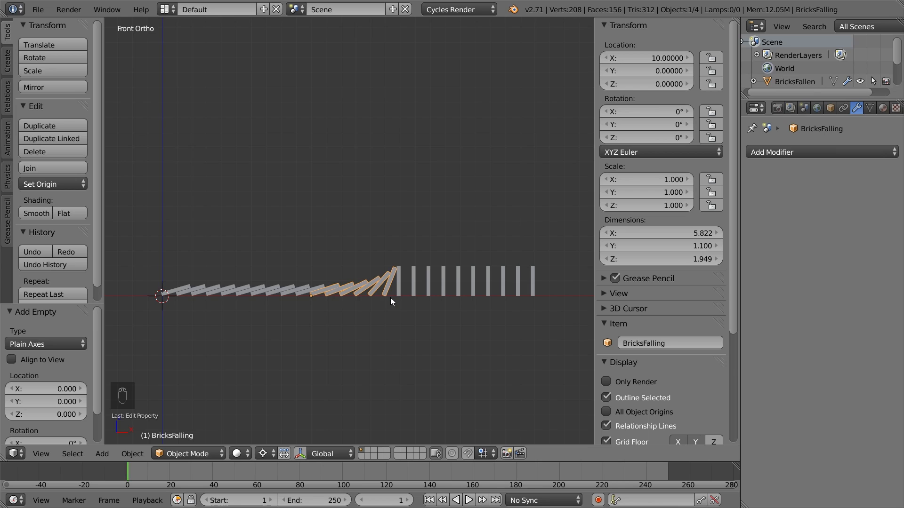
- Snap the 3D cursor to BricksStanding and set the BricksFalling origin to the 3D cursor
right_click(414, 284)
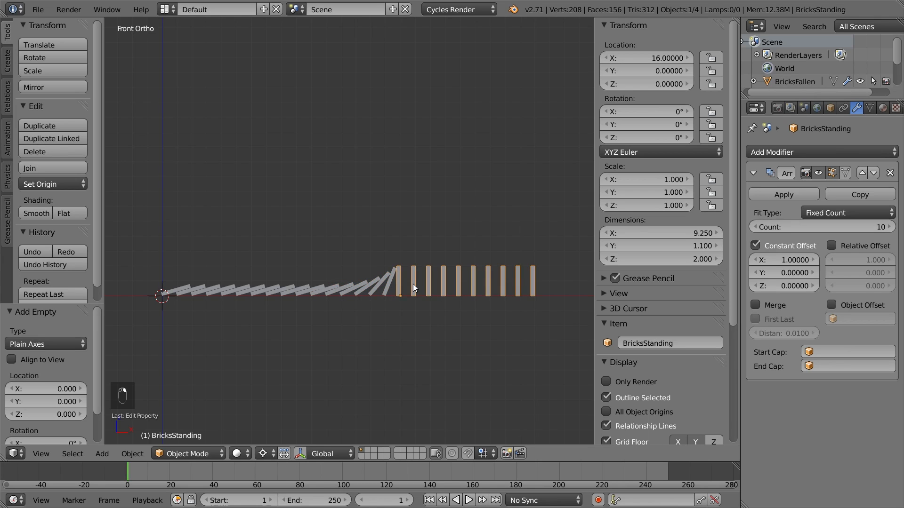
key(shift+s)
click(410, 272)
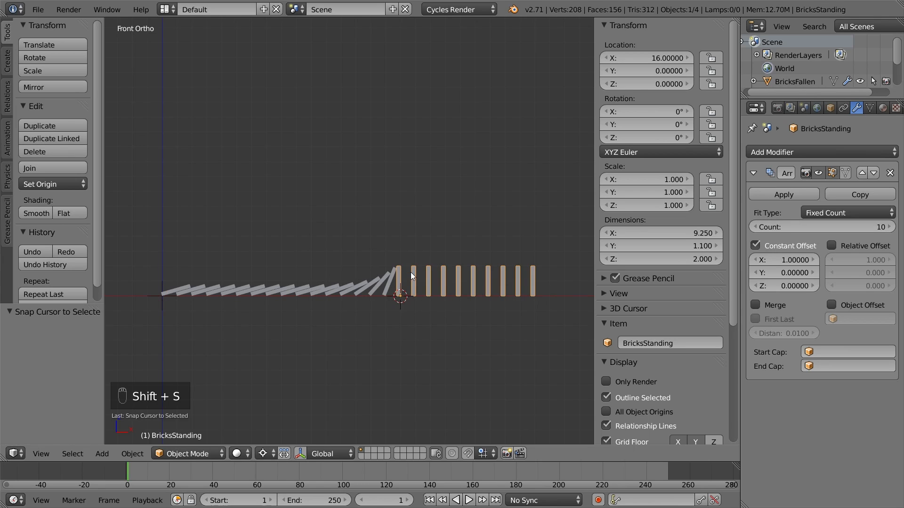
right_click(381, 278)
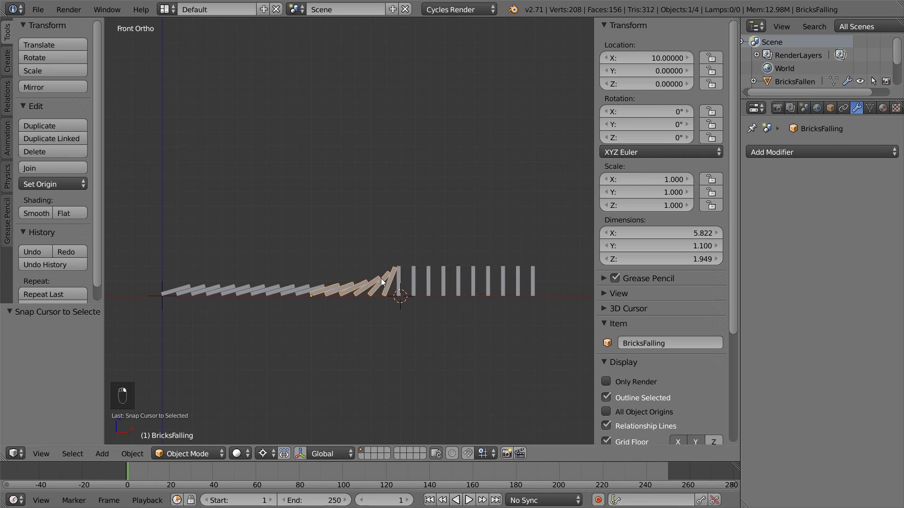
key(ctrl+alt+shift+c)
click(346, 308)
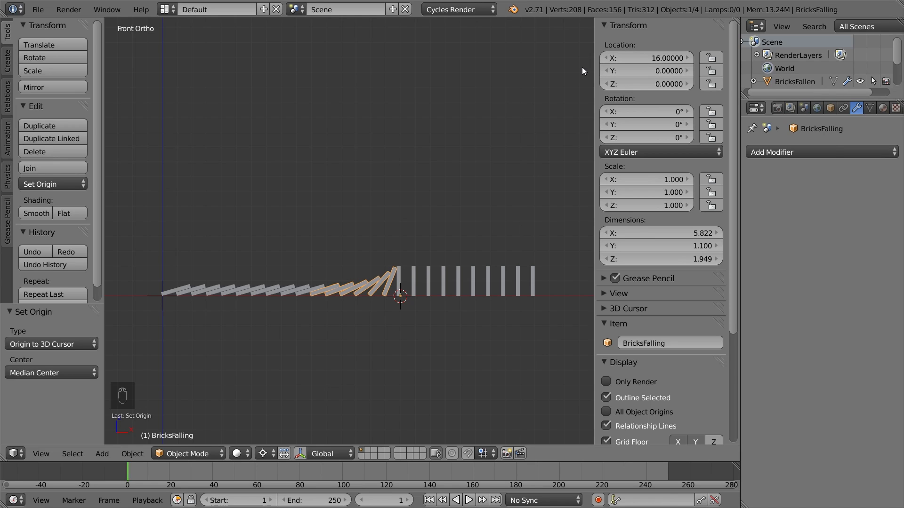
- Test X locations of 0 and 3 for the BricksFalling row
click(652, 58)
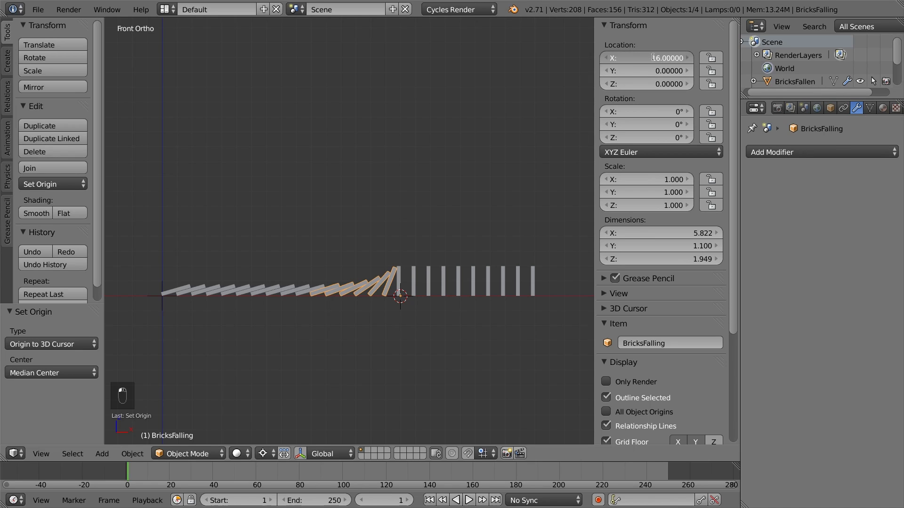
text(0)
key(Return)
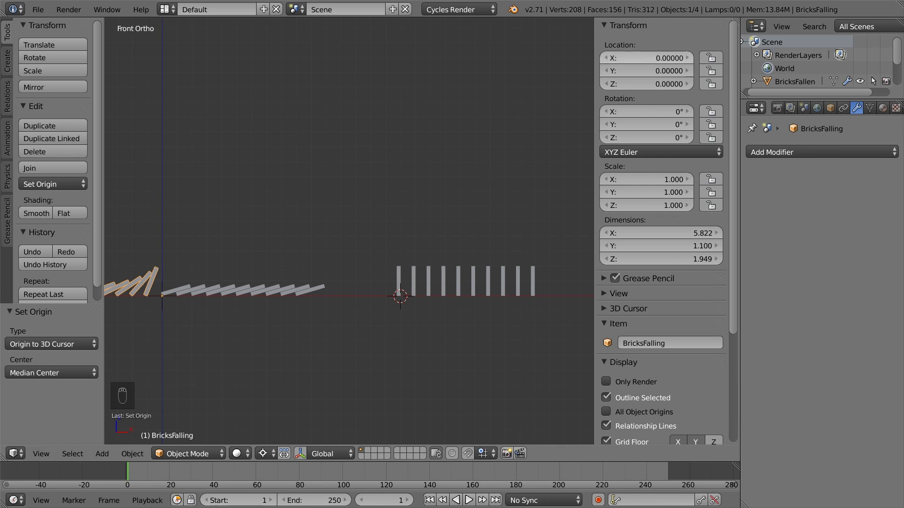
click(649, 58)
text(3)
key(Return)
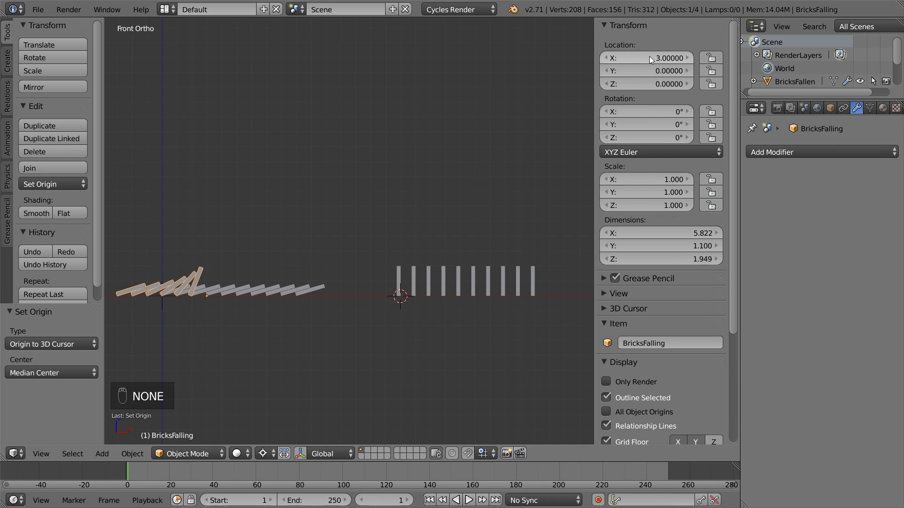
- Set the BricksFalling X location to 8 and add a single driver to that channel
click(650, 57)
text(8)
key(Return)
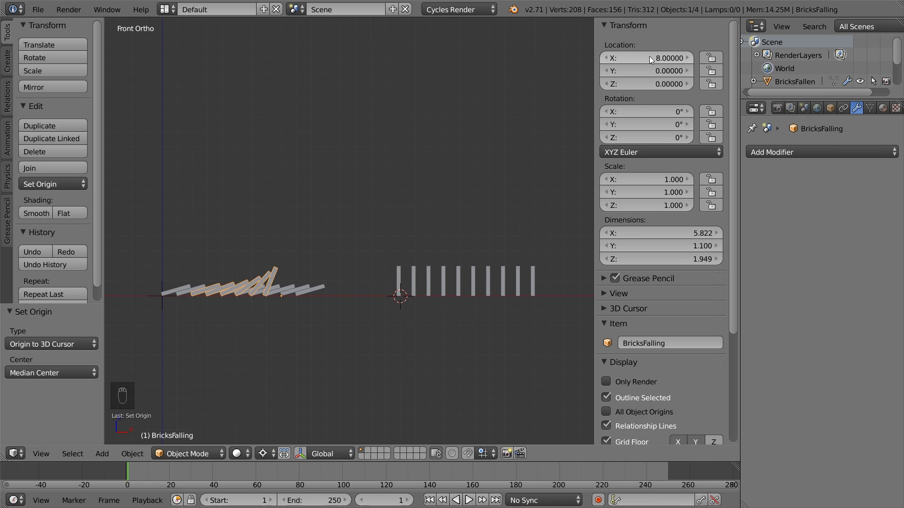
right_click(649, 56)
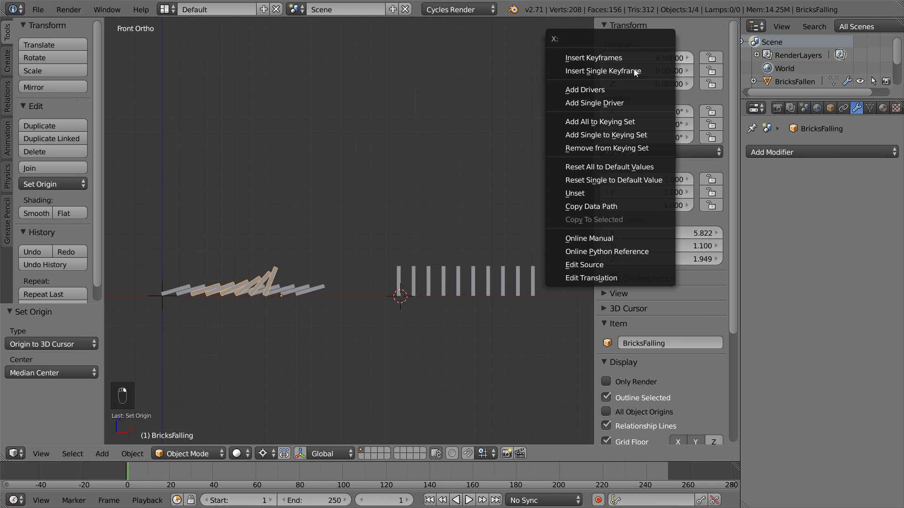
click(609, 101)
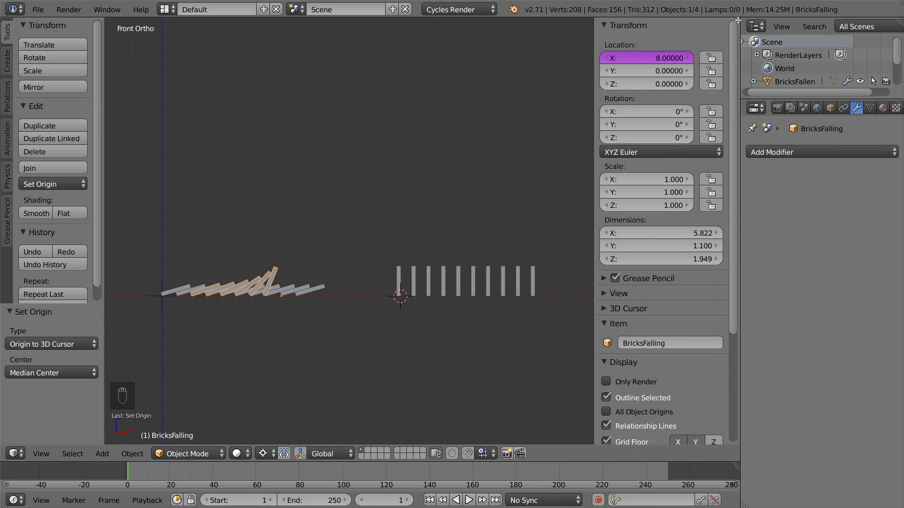
- Split the 3D view and make the new area a Graph Editor in Drivers mode with its properties shown
drag(737, 20, 393, 141)
click(408, 454)
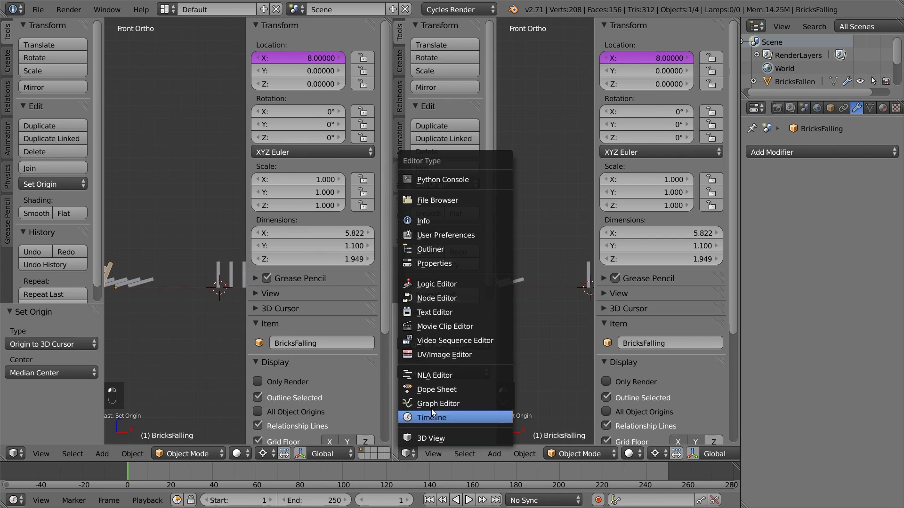
click(471, 403)
click(600, 454)
click(612, 436)
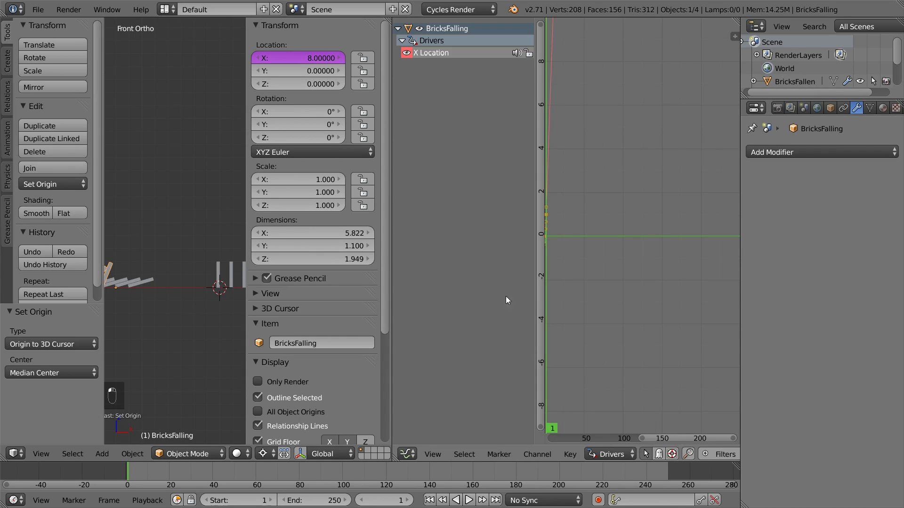
key(n)
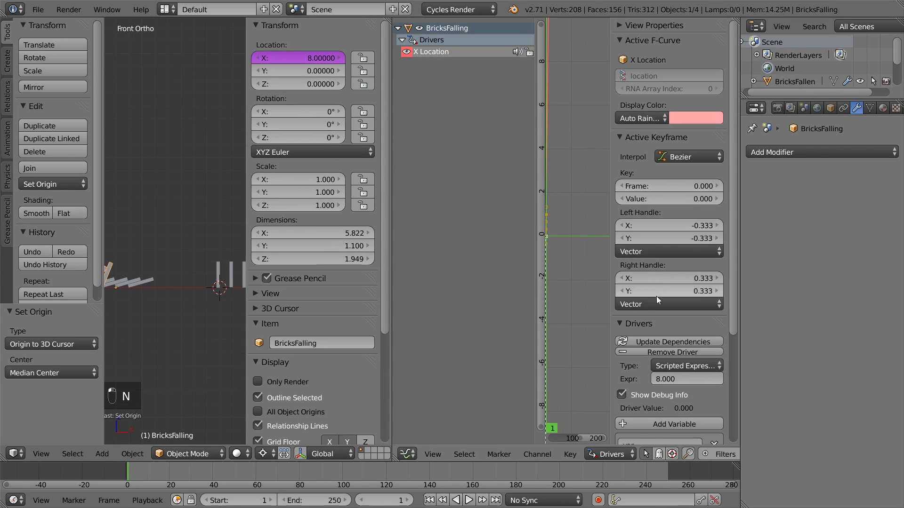
- Make the BricksFalling driver variable a single property reading ["Current Time"] from the Time object
scroll(664, 310, down, 5)
click(698, 339)
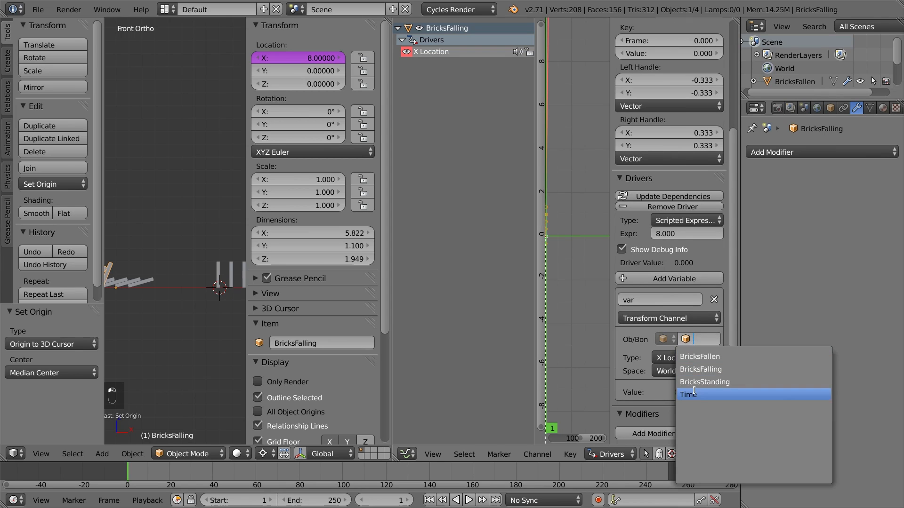
click(692, 392)
click(674, 317)
click(671, 304)
click(689, 357)
text(["Cu)
text(rrent Time"])
key(Return)
- Name the BricksFalling driver variable time and set the driver expression to time
click(664, 300)
text(time)
key(Return)
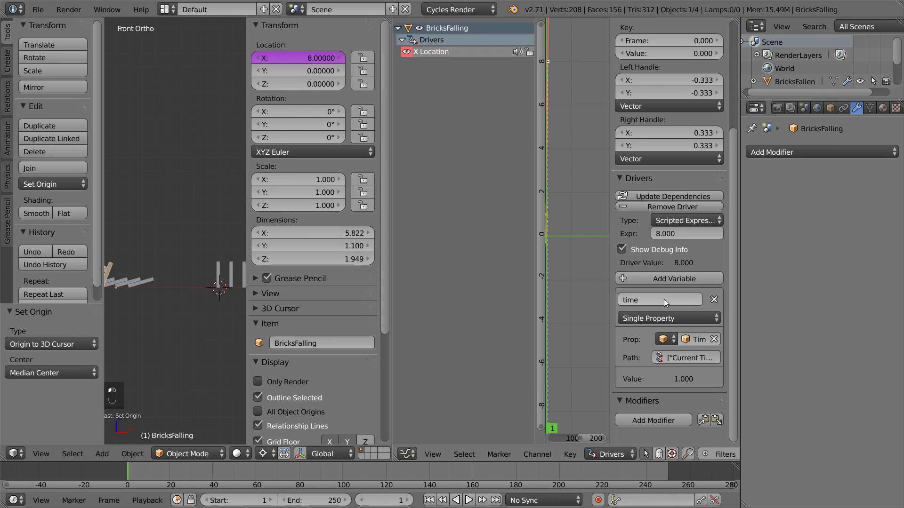
click(686, 233)
text(time)
key(Return)
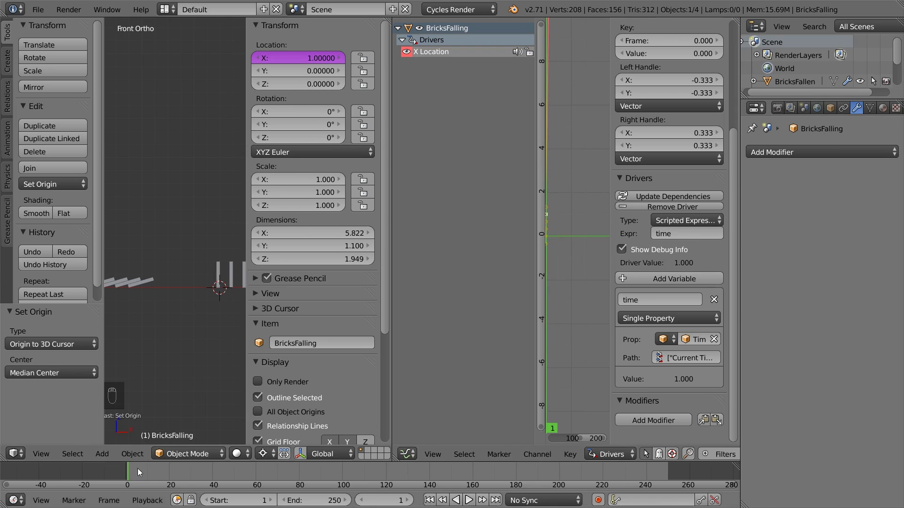
- Move the timeline to frame 16 and enlarge the 3D view beside the Graph Editor
drag(129, 470, 162, 474)
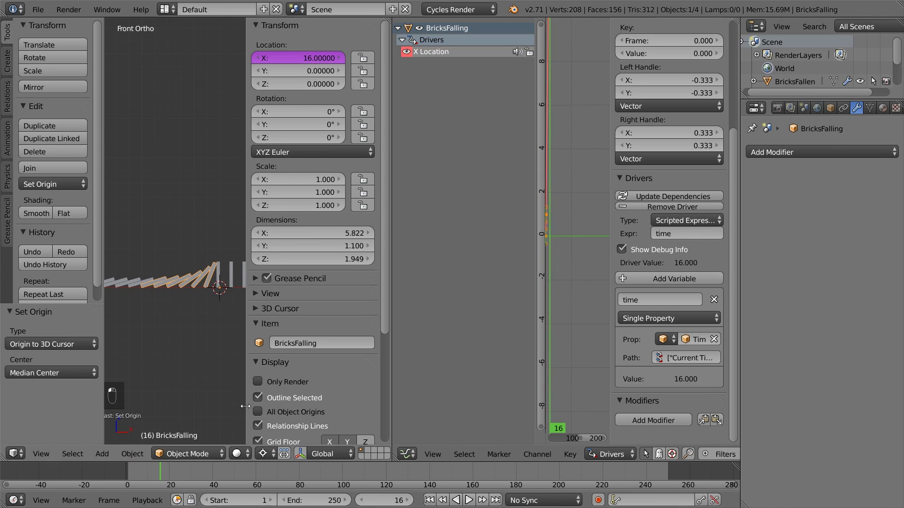
drag(246, 406, 281, 406)
drag(533, 310, 483, 312)
drag(392, 313, 489, 316)
mouse_move(161, 466)
mouse_down()
mouse_move(174, 468)
mouse_move(160, 470)
mouse_up()
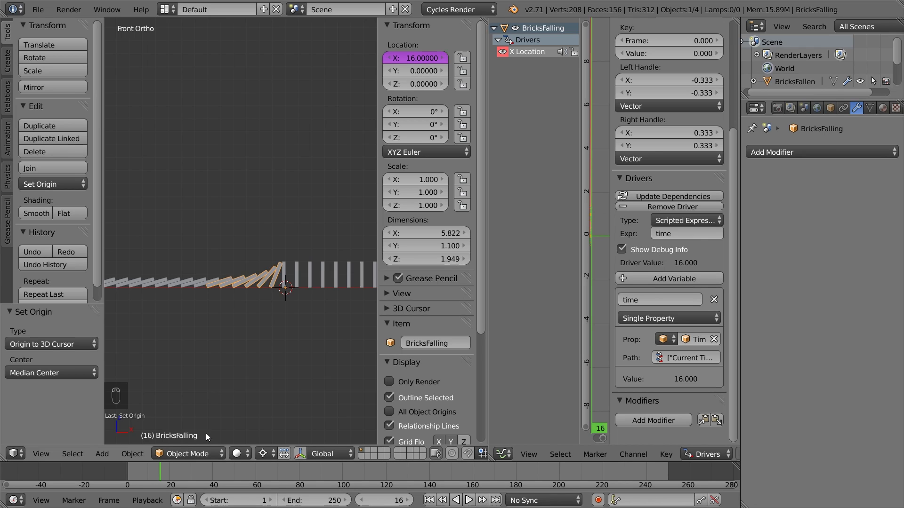
- Set the animation's start frame to 0 and end frame to 100000
drag(238, 502, 229, 502)
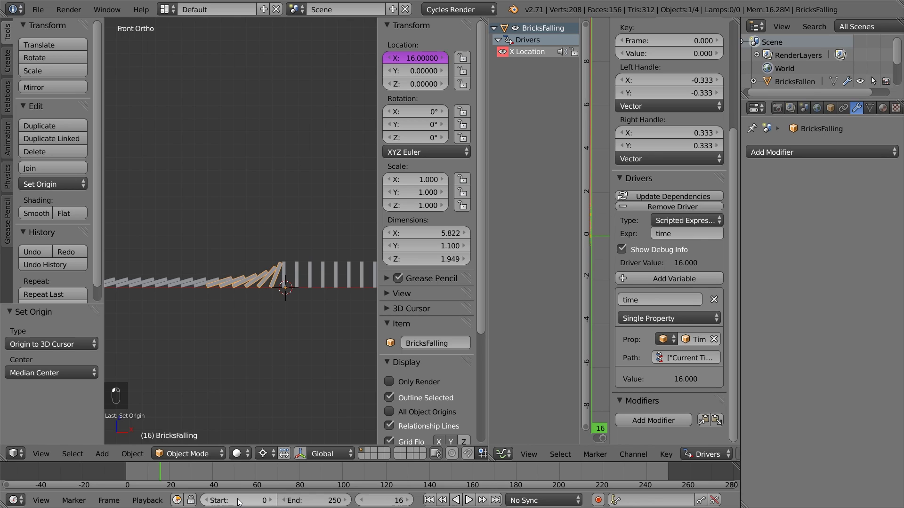
click(317, 500)
text(100000)
key(Return)
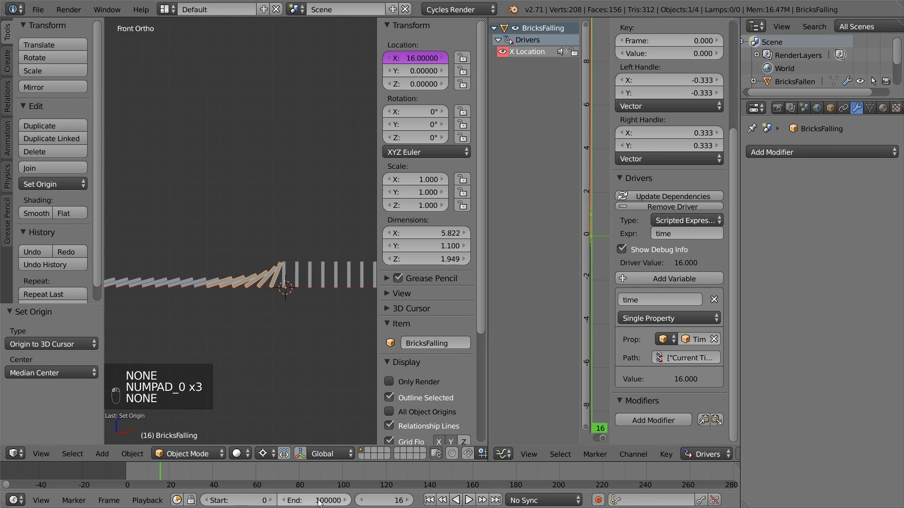
- Scrub the timeline to frame 21 and check the falling row against the fallen and standing dominoes
drag(163, 471, 172, 473)
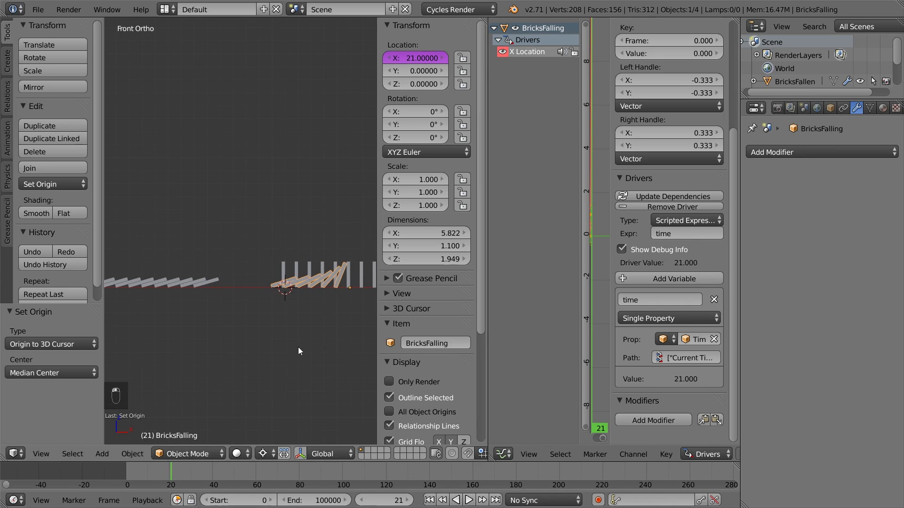
shift+middle_drag(303, 345, 255, 371)
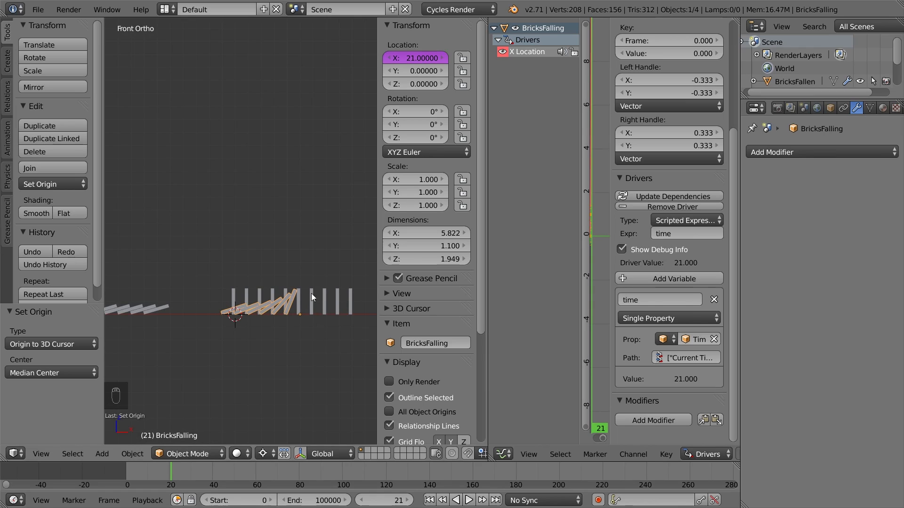
right_click(151, 309)
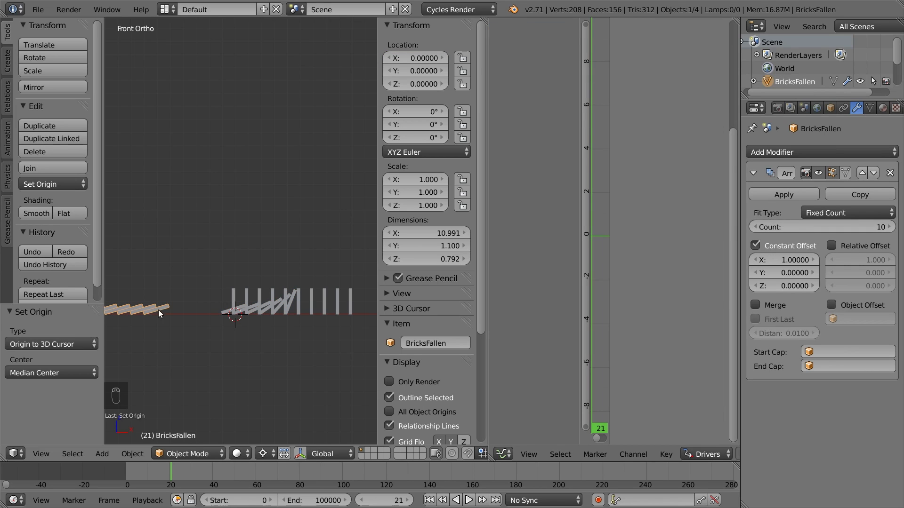
- Copy the BricksFalling X location driver and paste it onto the BricksFallen array modifier's Count
right_click(229, 312)
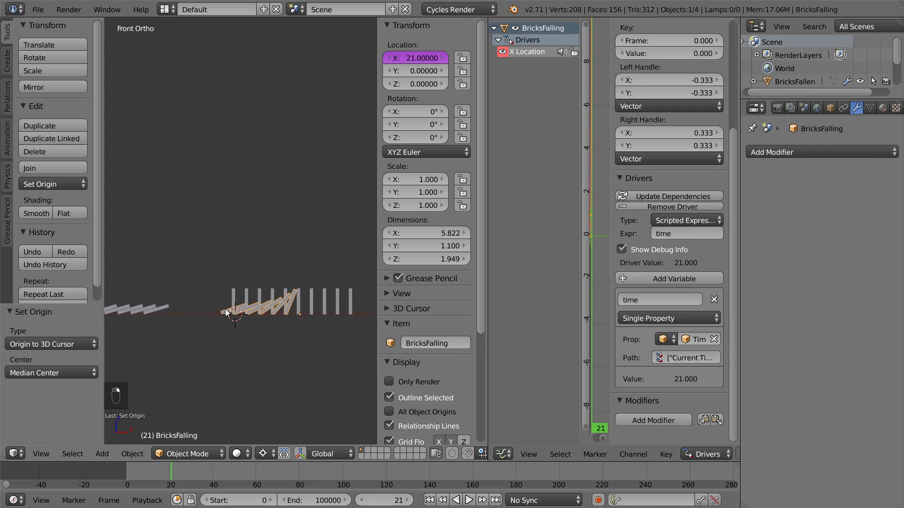
right_click(411, 60)
click(375, 88)
right_click(160, 307)
right_click(783, 226)
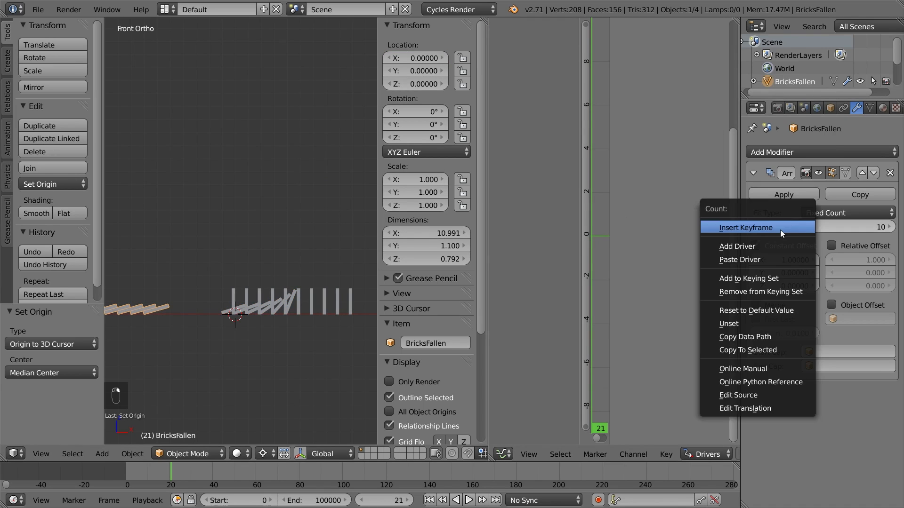
click(756, 258)
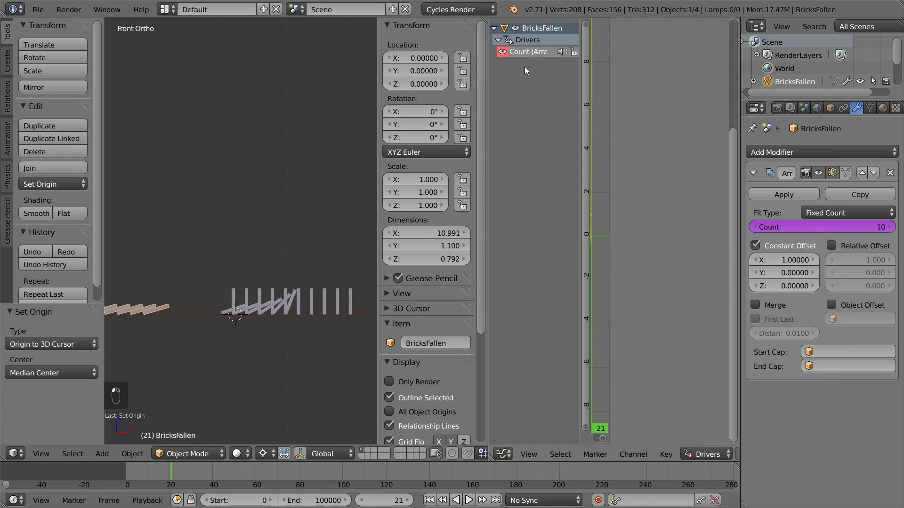
- Set the BricksFallen Count driver expression to time-6 and scrub the timeline back to frame 16
click(524, 53)
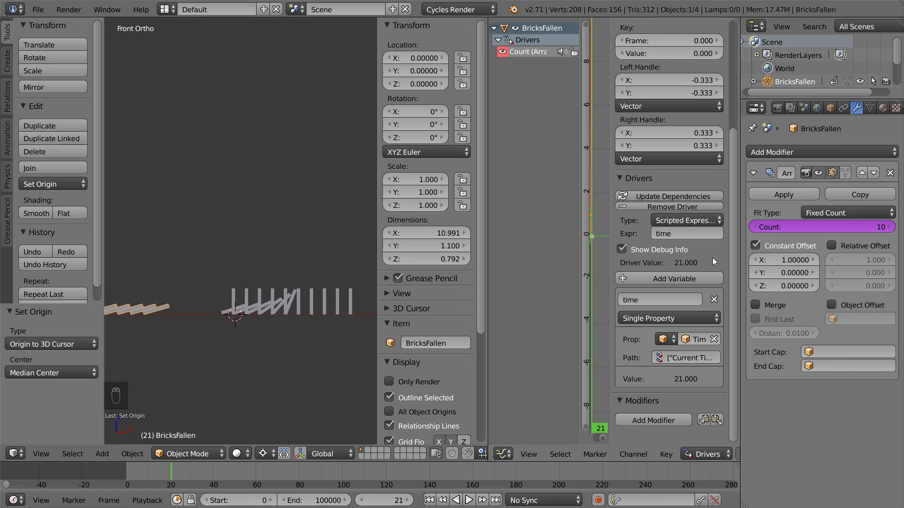
click(692, 234)
text(-6)
key(Return)
key(a)
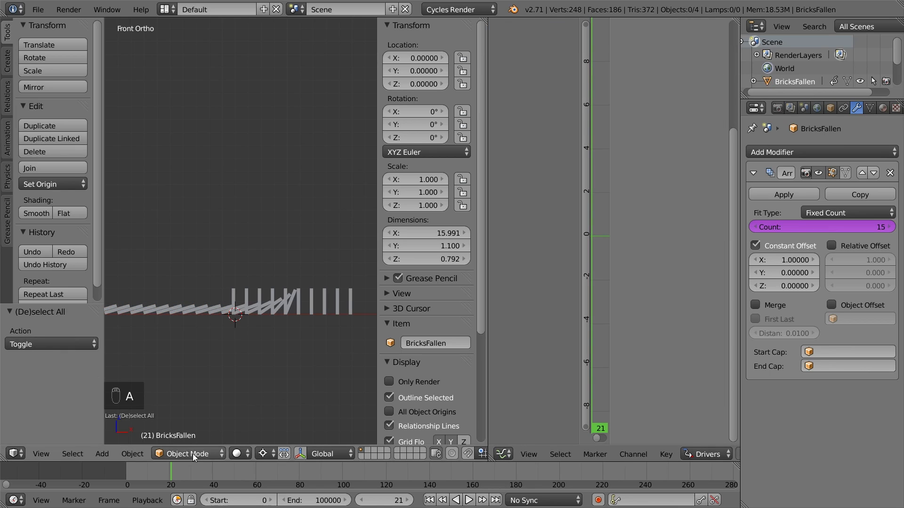
mouse_move(172, 467)
mouse_down()
mouse_move(189, 467)
mouse_move(146, 468)
mouse_move(186, 468)
mouse_move(160, 469)
mouse_up()
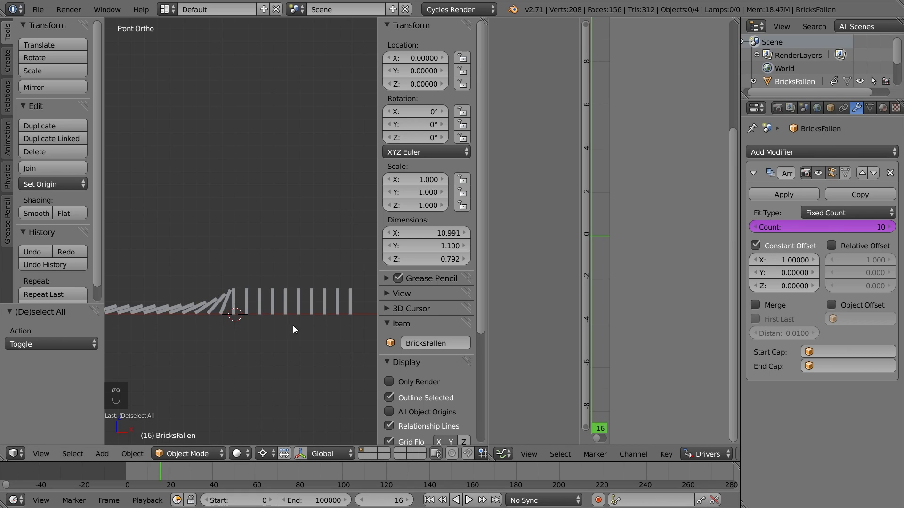
- Set the BricksStanding array's constant X offset to -1 and move the row 9 units along X
right_click(298, 312)
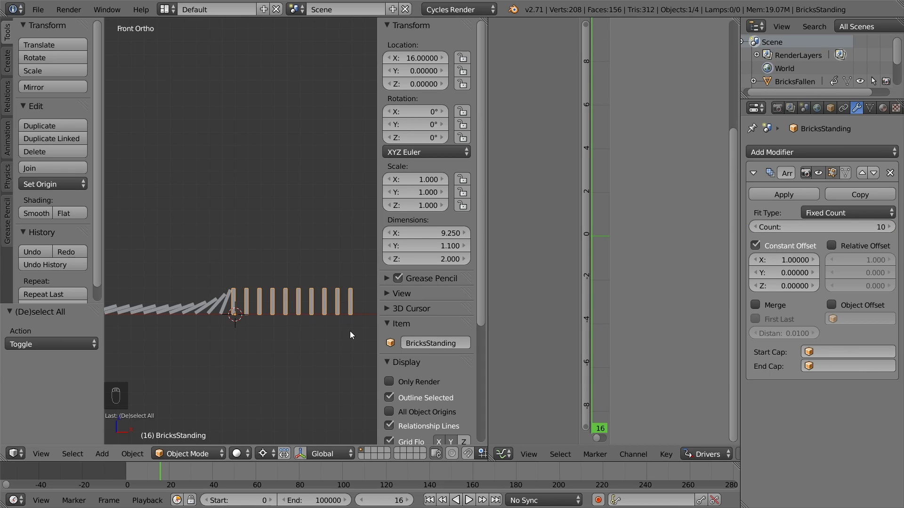
click(781, 259)
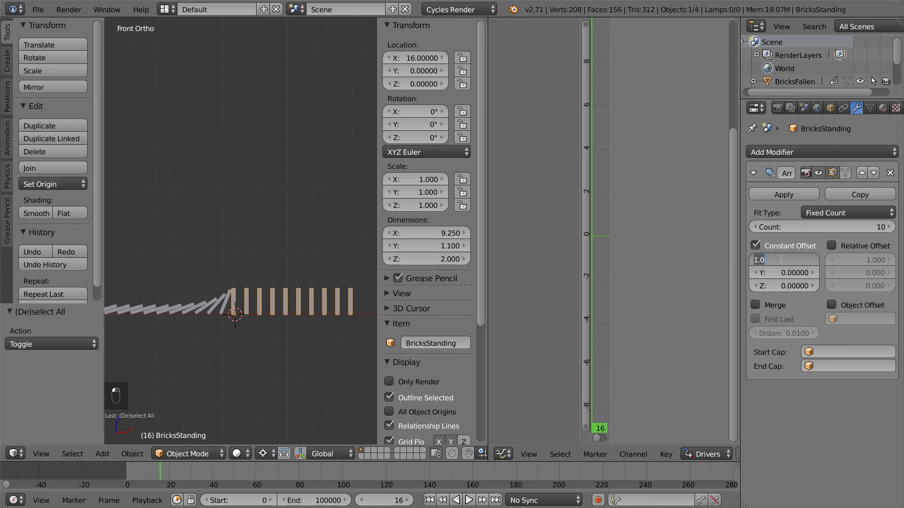
text(-1)
key(Return)
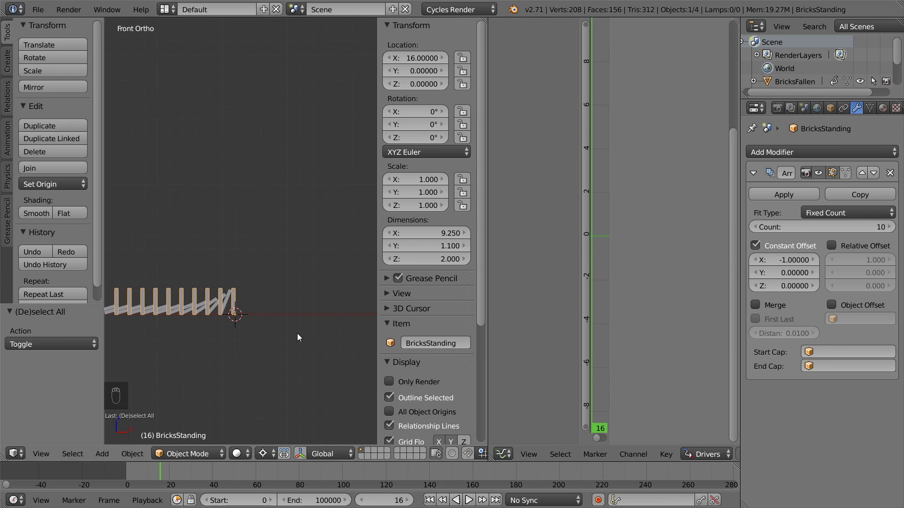
key(g)
key(x)
key(9)
key(Return)
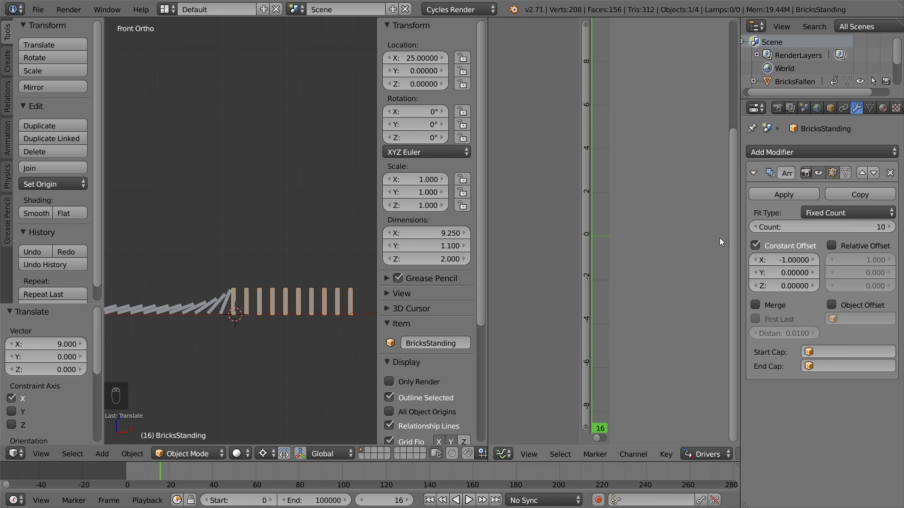
- Paste the copied driver onto the BricksStanding array modifier's Count
mouse_move(828, 233)
mouse_down()
mouse_move(784, 233)
mouse_move(816, 228)
mouse_up()
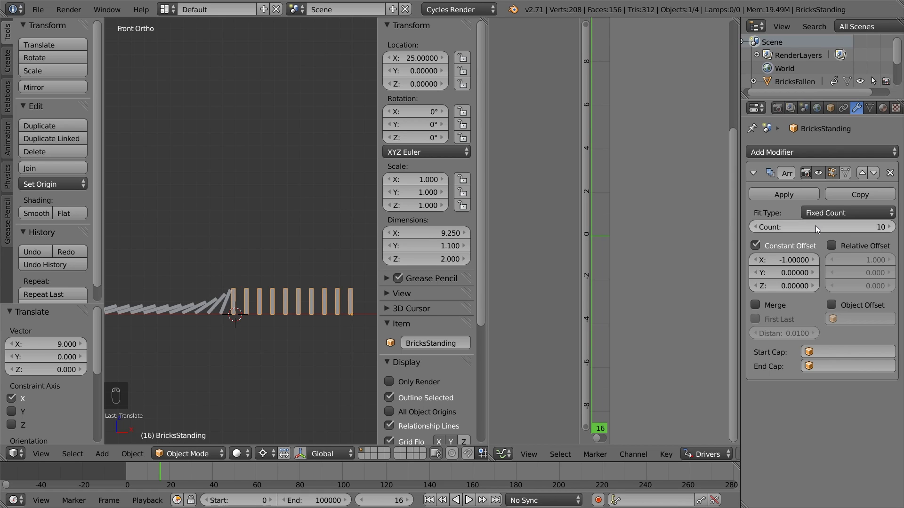
right_click(816, 225)
click(798, 227)
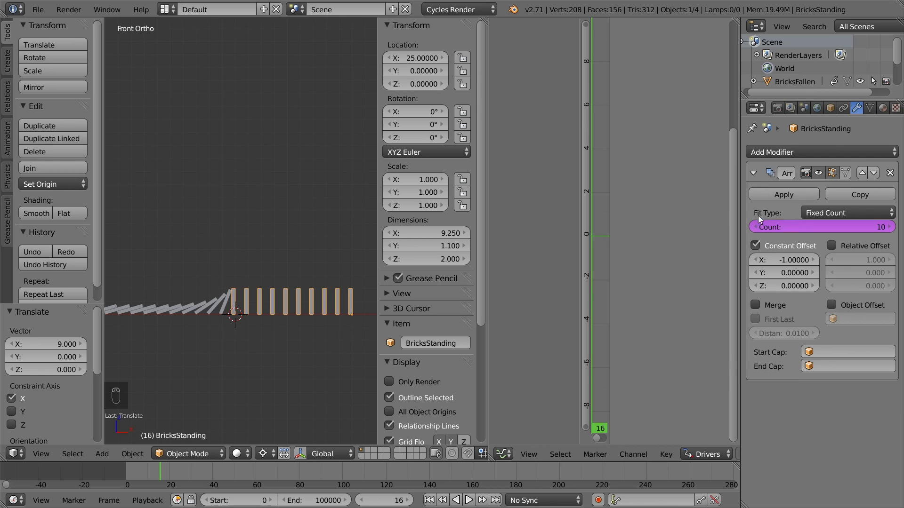
- Set the BricksStanding Count driver expression to 26-time and scrub the timeline to frame 17
click(529, 52)
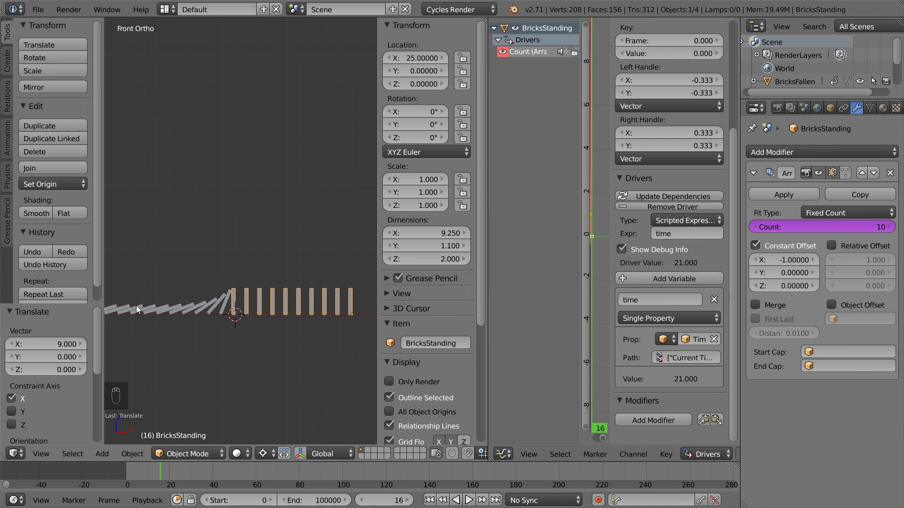
click(203, 312)
click(255, 307)
click(660, 234)
key(Home)
text(26)
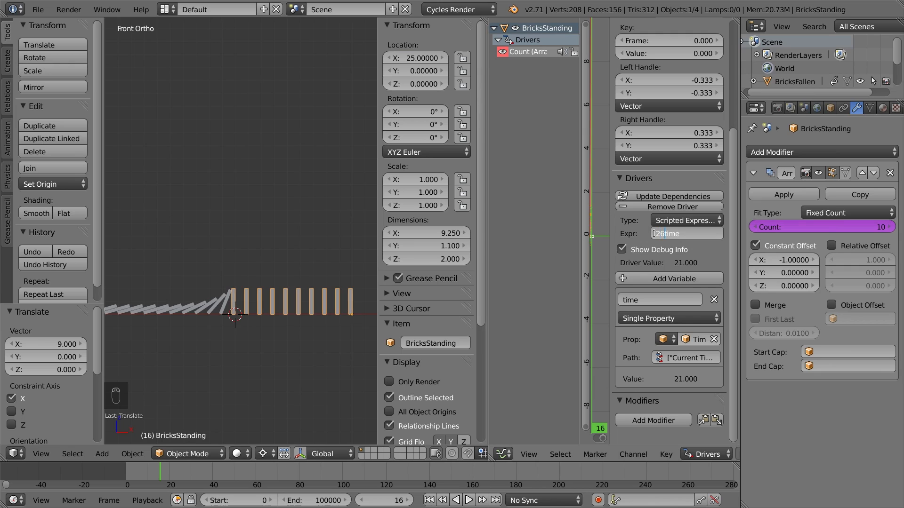
text(-)
key(Return)
key(a)
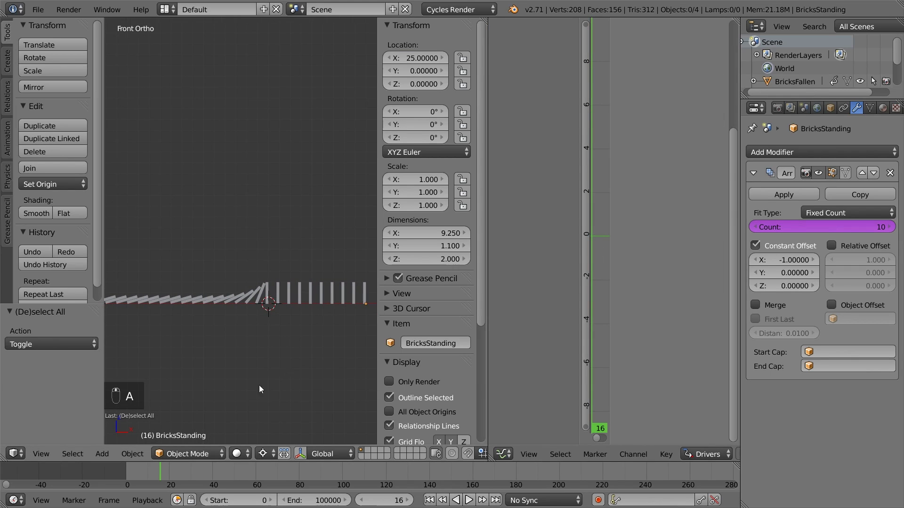
mouse_move(156, 468)
mouse_down()
mouse_move(139, 476)
mouse_move(177, 479)
mouse_move(146, 481)
mouse_move(162, 482)
mouse_up()
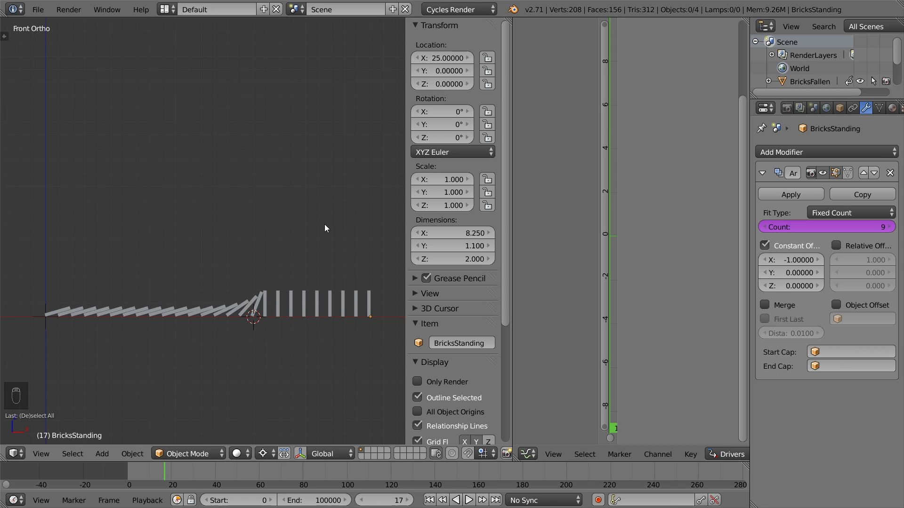
- Snap the 3D cursor to the scene centre and add a path curve there
key(shift+s)
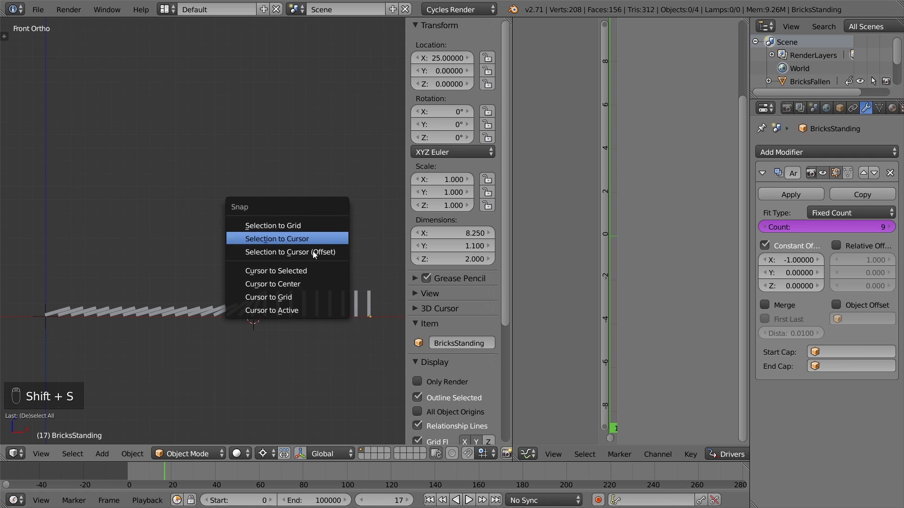
click(303, 283)
key(shift+a)
mouse_move(298, 296)
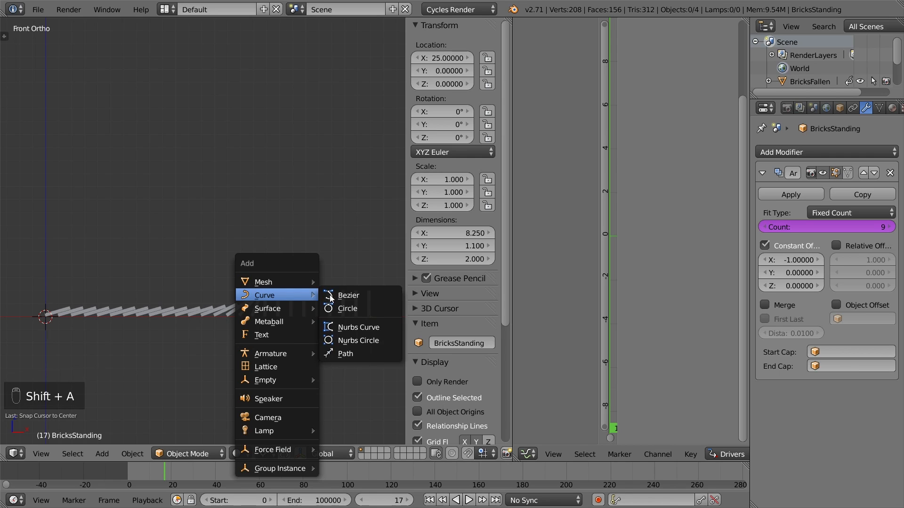
click(343, 354)
- Rename the new path curve as Domino
click(450, 344)
text(Domino)
key(Return)
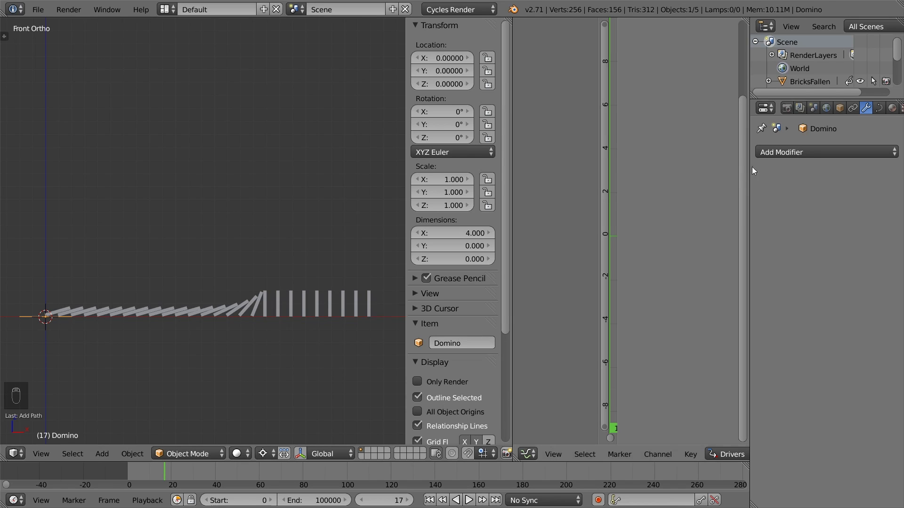
- Add a custom property named Length to the Domino path object
click(839, 109)
click(834, 190)
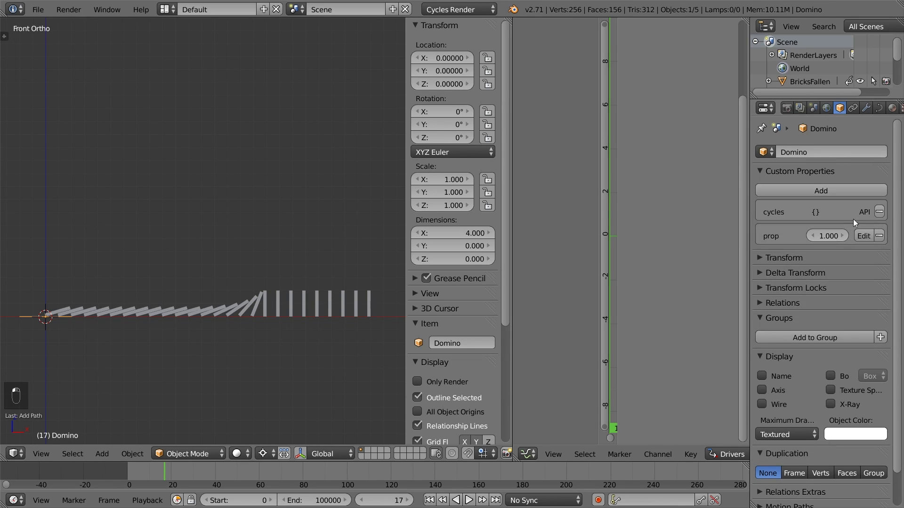
click(862, 235)
click(856, 250)
text(Length)
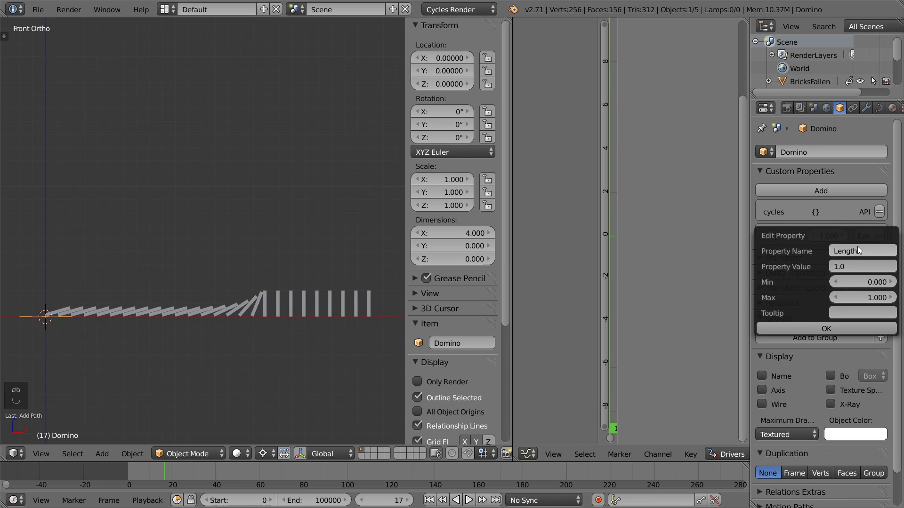
key(Return)
- Set the Length property's maximum to 500 and its value to 26
click(861, 295)
text(100)
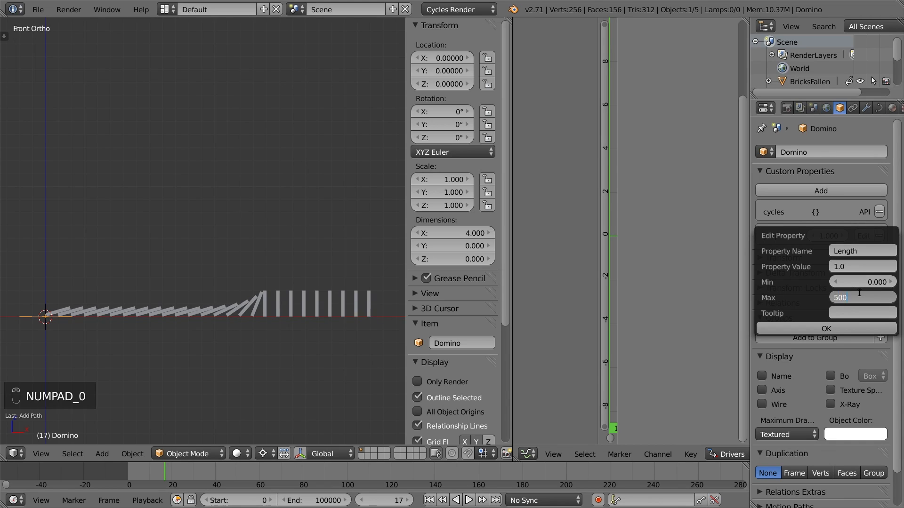
key(Return)
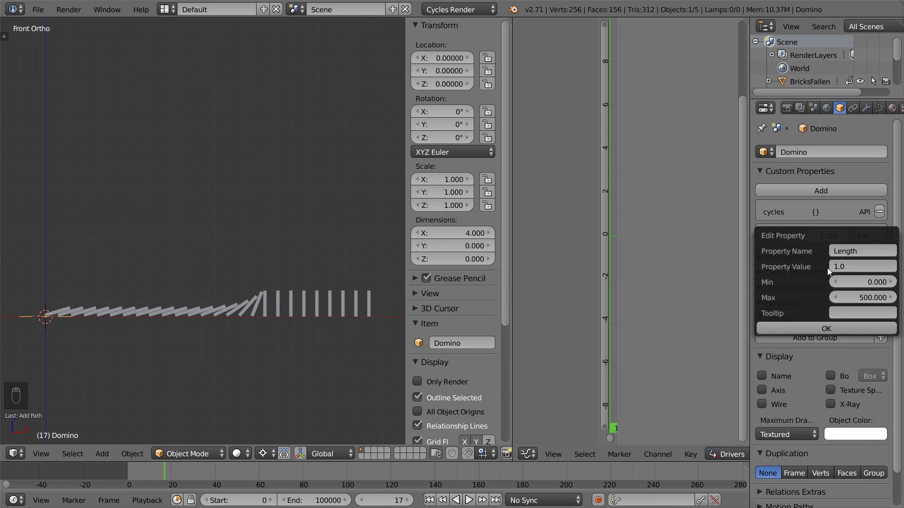
click(849, 267)
text(26)
key(Return)
click(807, 325)
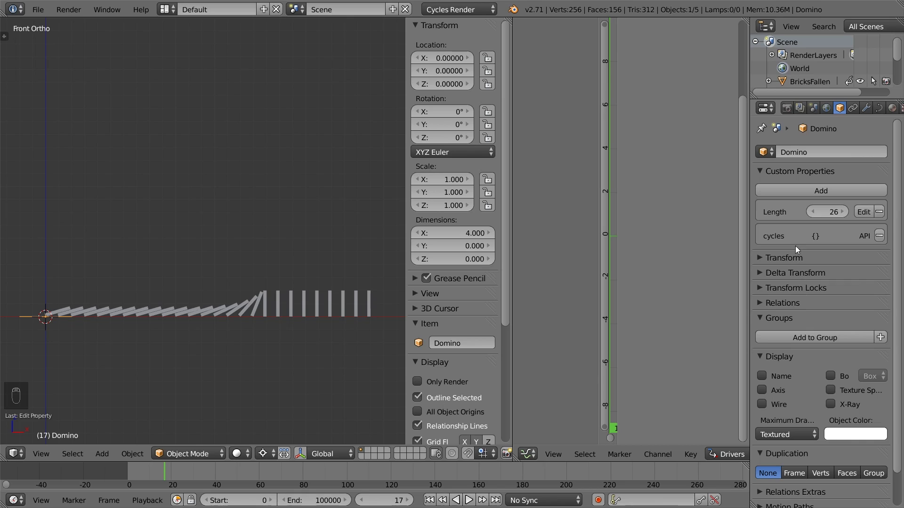
- Add a variable to the BricksStanding Count driver that reads the Domino object's ["Length"] property
right_click(369, 300)
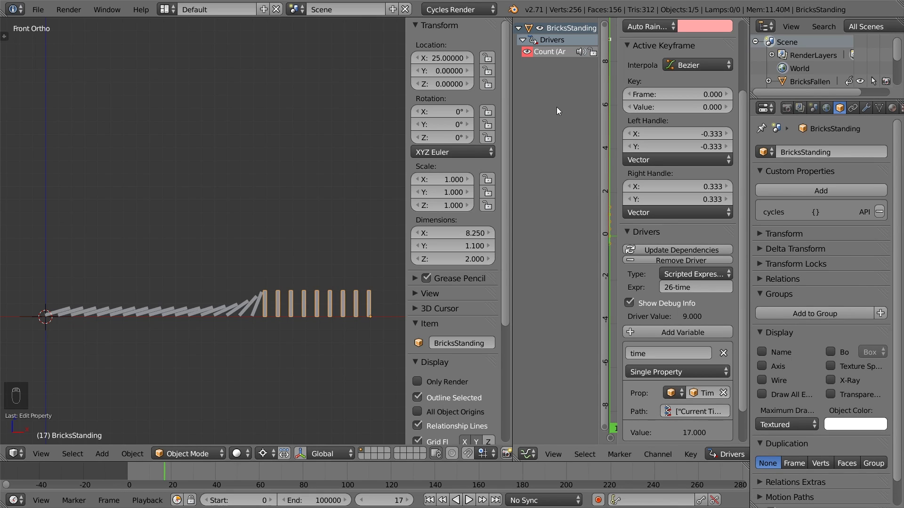
scroll(659, 231, down, 2)
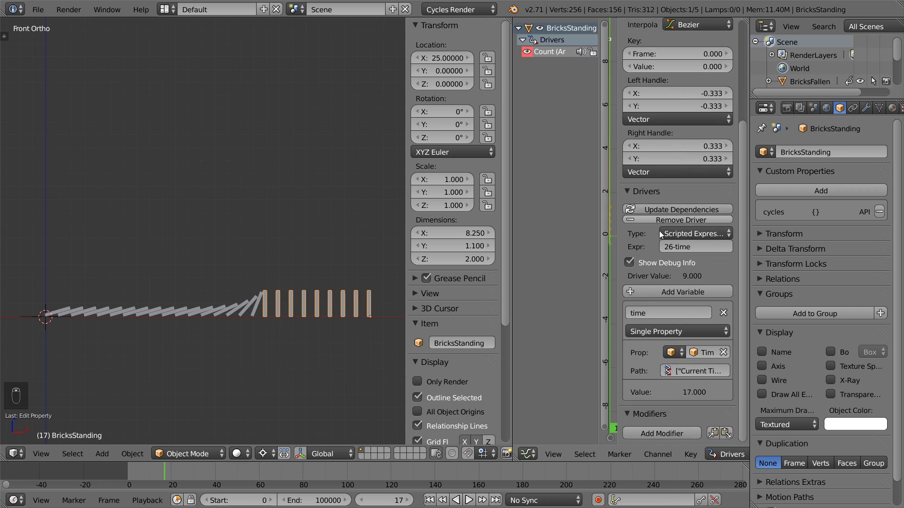
click(683, 292)
scroll(685, 318, down, 4)
click(704, 370)
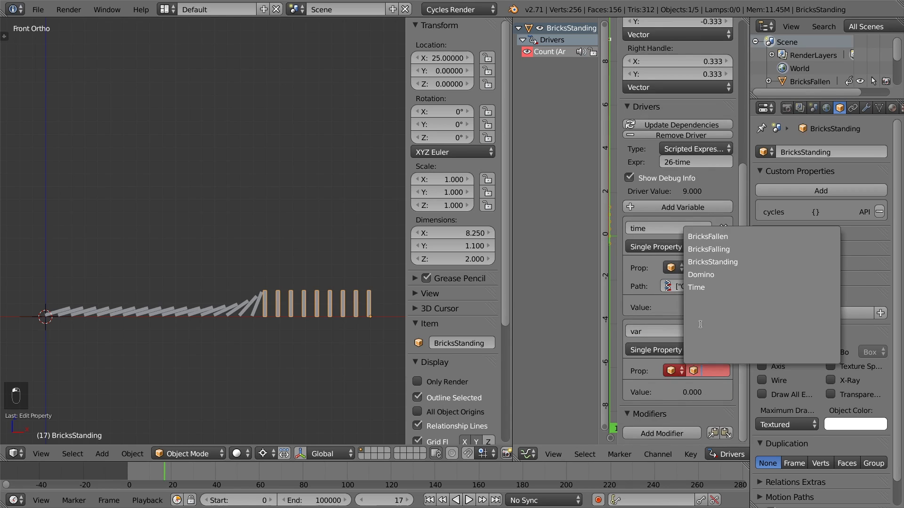
click(701, 275)
click(692, 388)
text(["Length"])
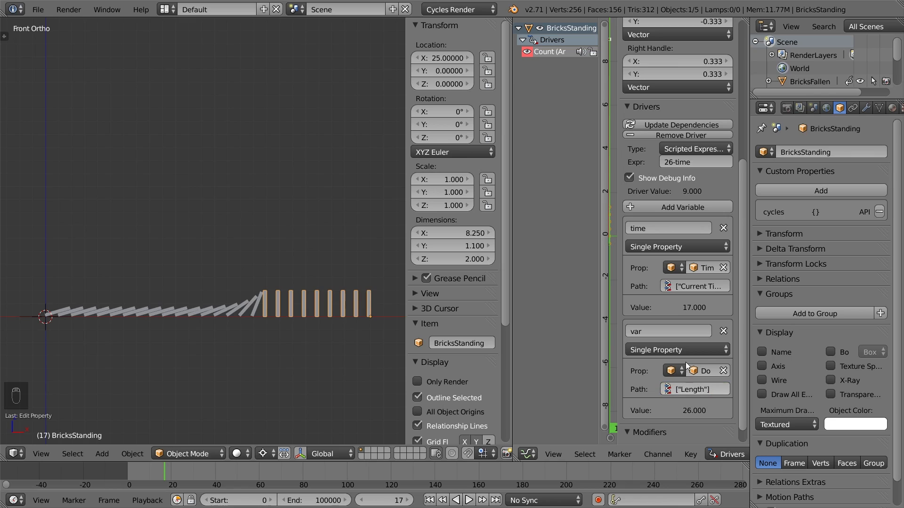
key(Return)
- Rename the new Count driver variable as length and set the expression to length-time
click(682, 332)
text(length)
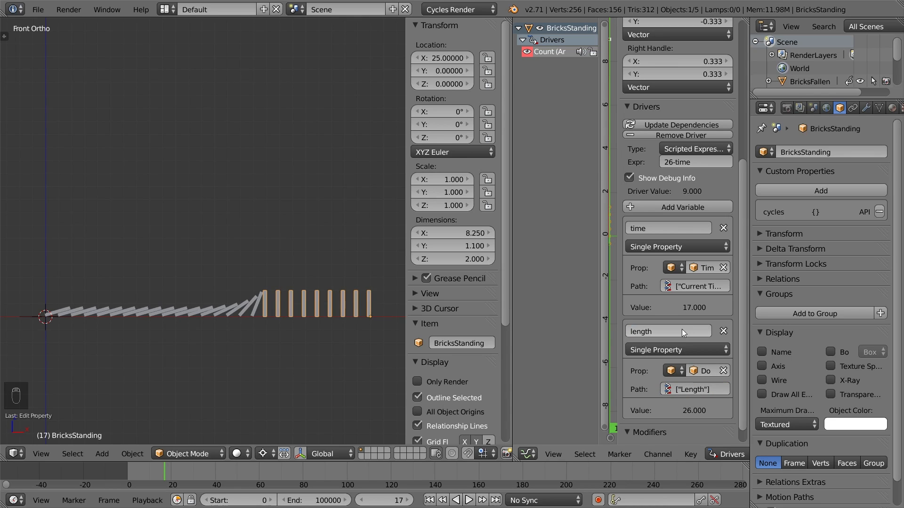
key(Return)
click(668, 162)
text(length-time)
key(Return)
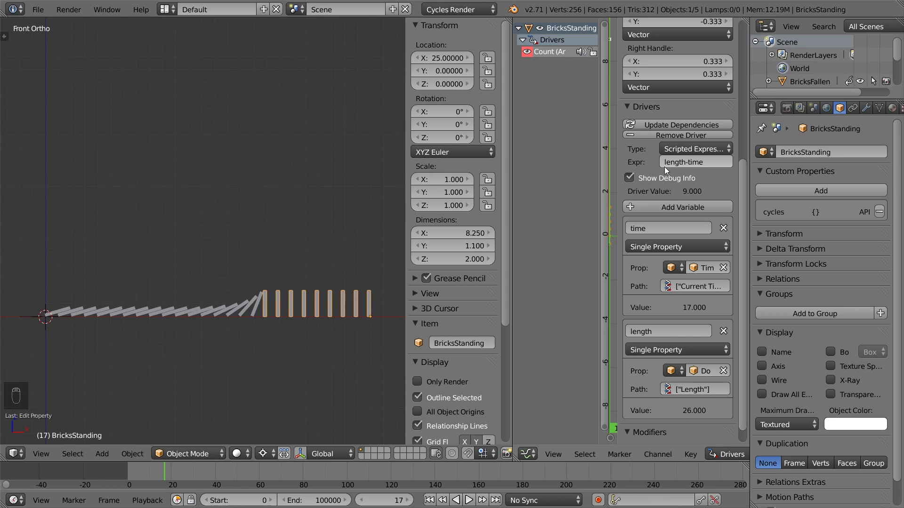
- Try lowering the Domino path's Length property to 20
right_click(48, 315)
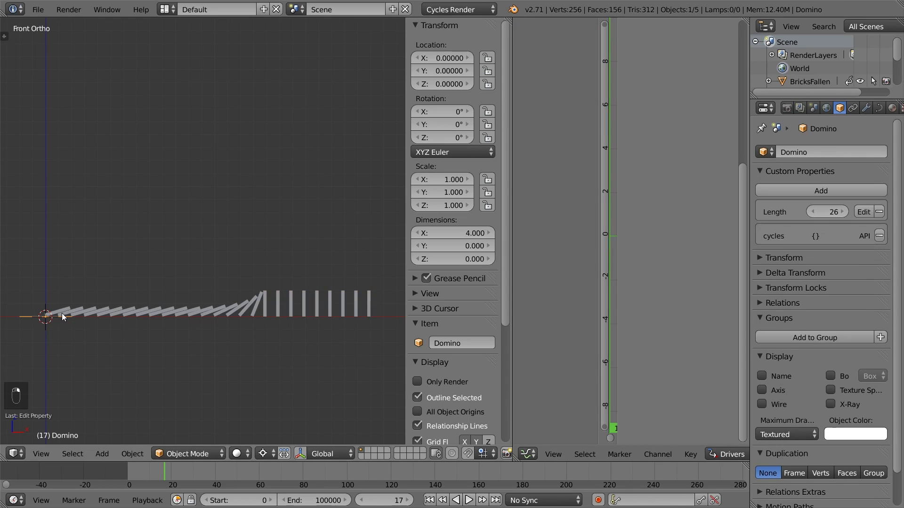
click(812, 212)
click(811, 213)
click(811, 212)
click(811, 213)
click(810, 213)
click(811, 213)
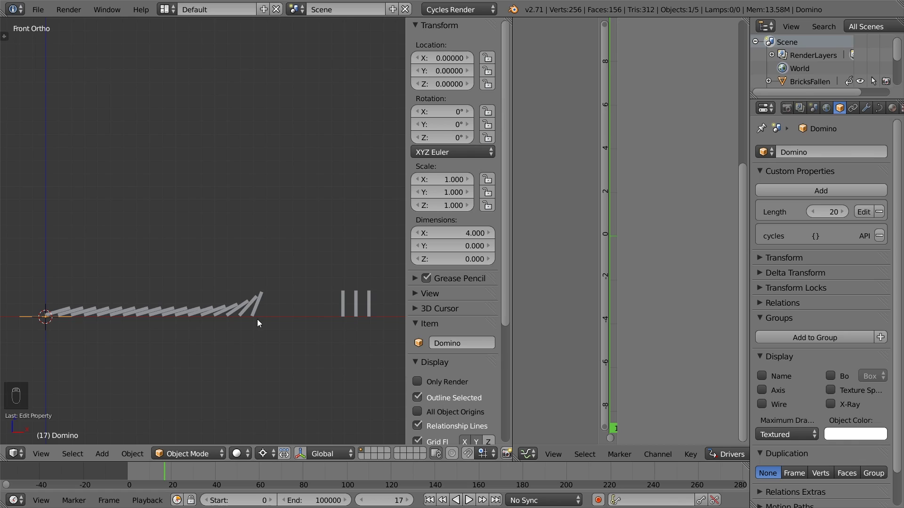
- Copy the BricksStanding array Count driver and paste it onto the object's X location
right_click(356, 301)
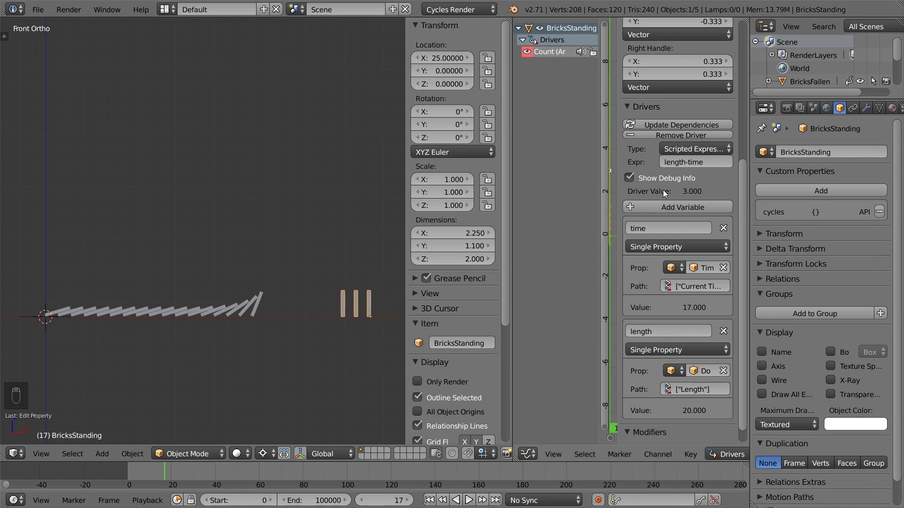
click(866, 108)
right_click(810, 226)
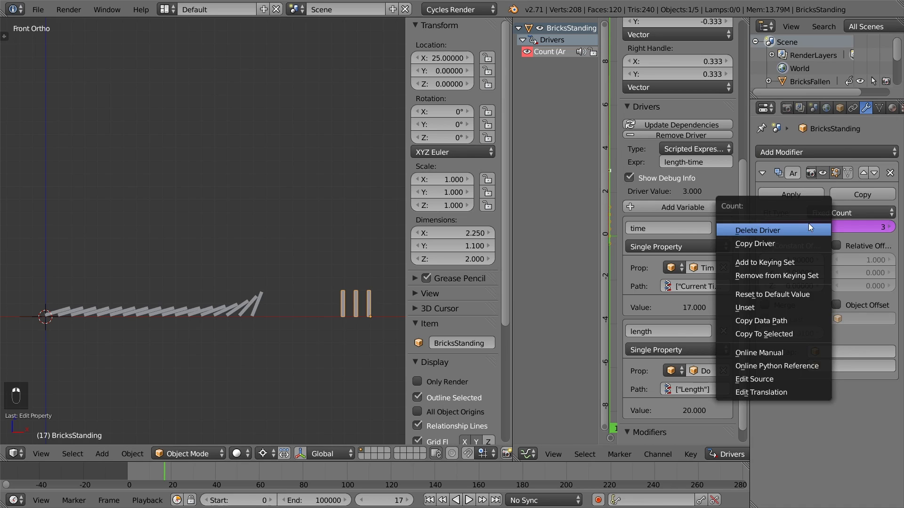
click(776, 246)
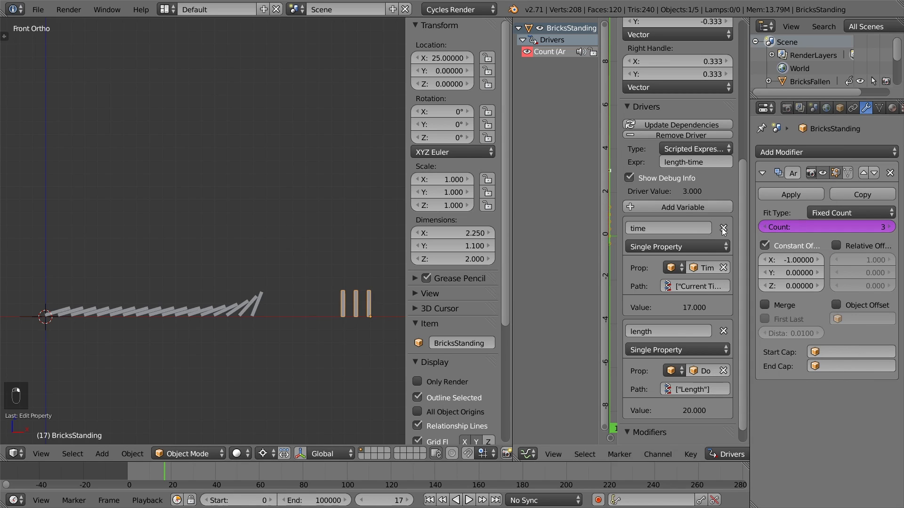
right_click(440, 58)
click(399, 122)
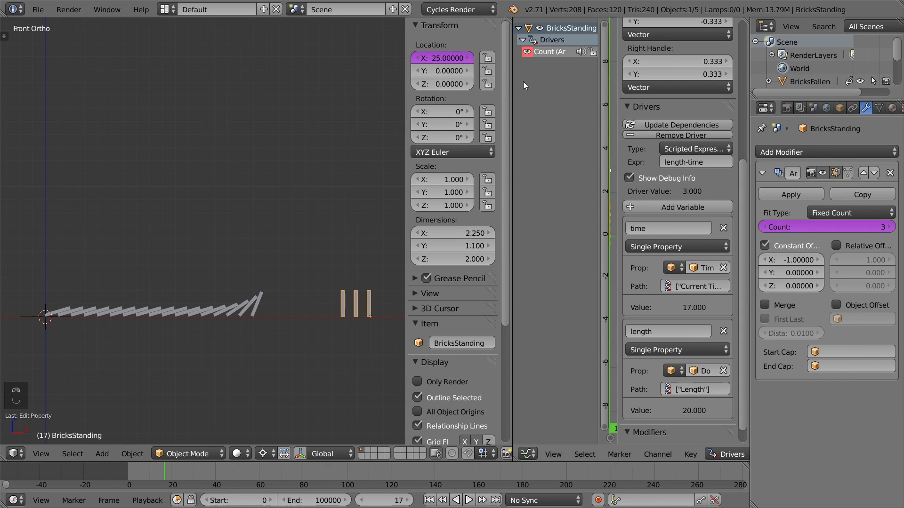
- Set the BricksStanding X Location driver expression to length-1
click(543, 67)
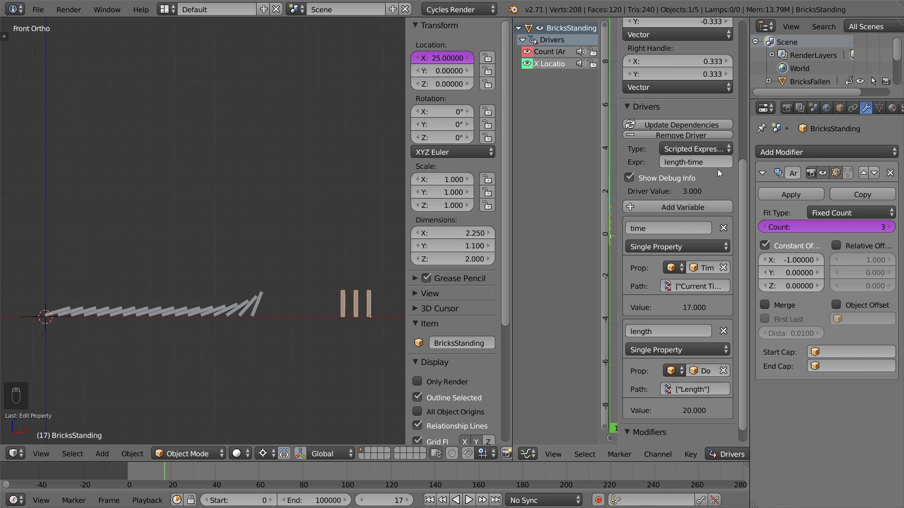
click(699, 162)
text(1)
key(Return)
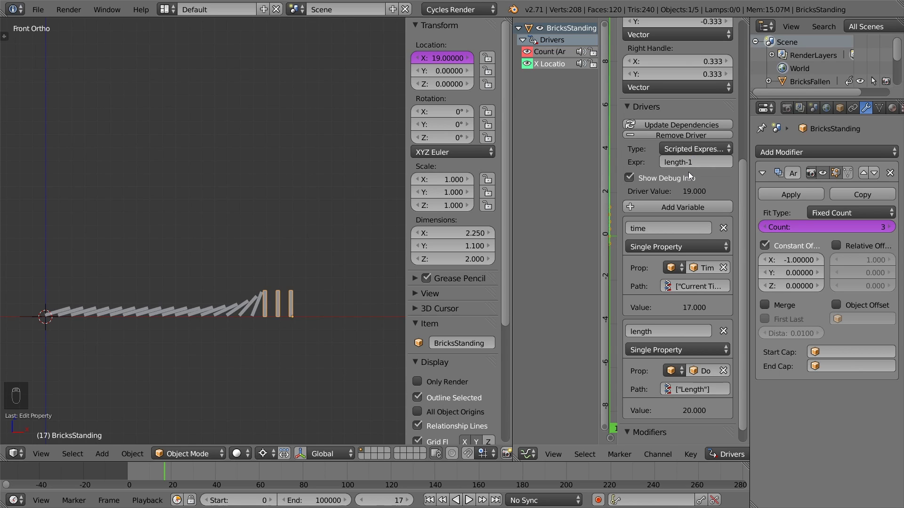
- Set the Domino path's Length property to 26
right_click(36, 317)
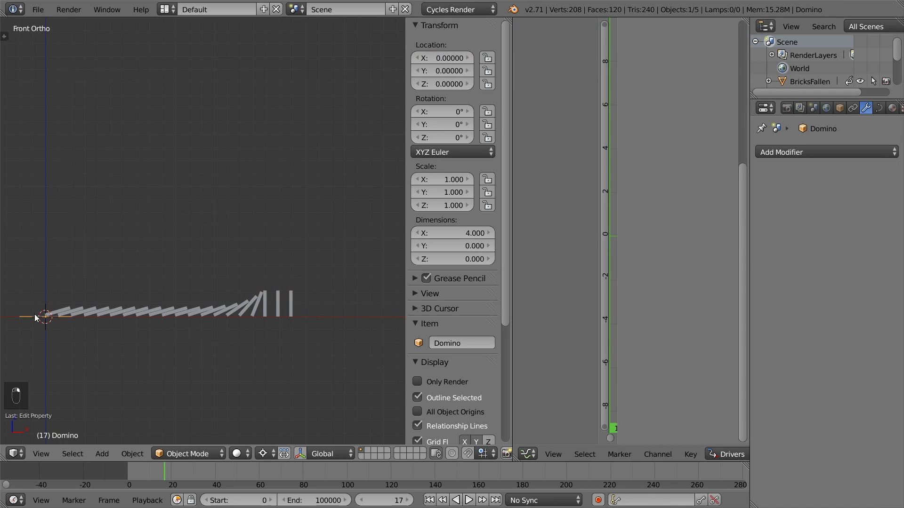
click(838, 112)
drag(828, 212, 836, 212)
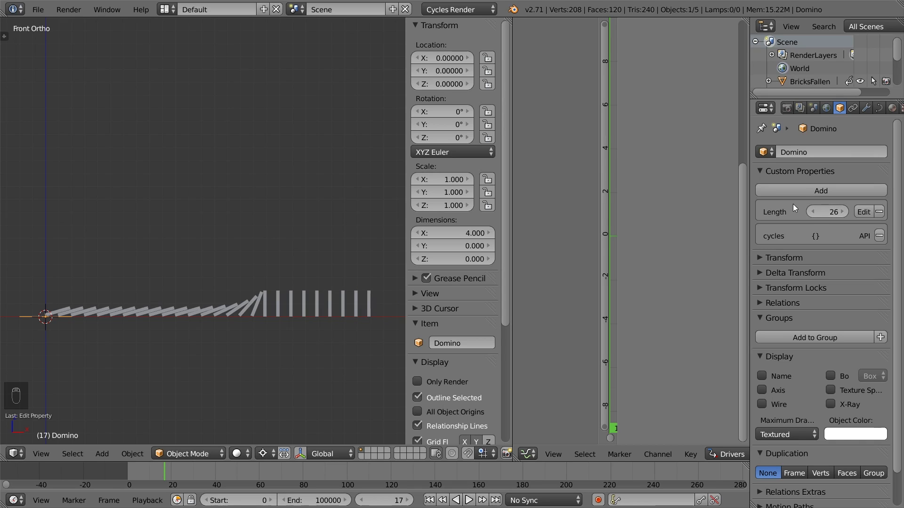
- Add a second custom property named Start Frame to the Domino path
click(805, 191)
click(863, 259)
click(863, 271)
text(Start Frame)
key(Return)
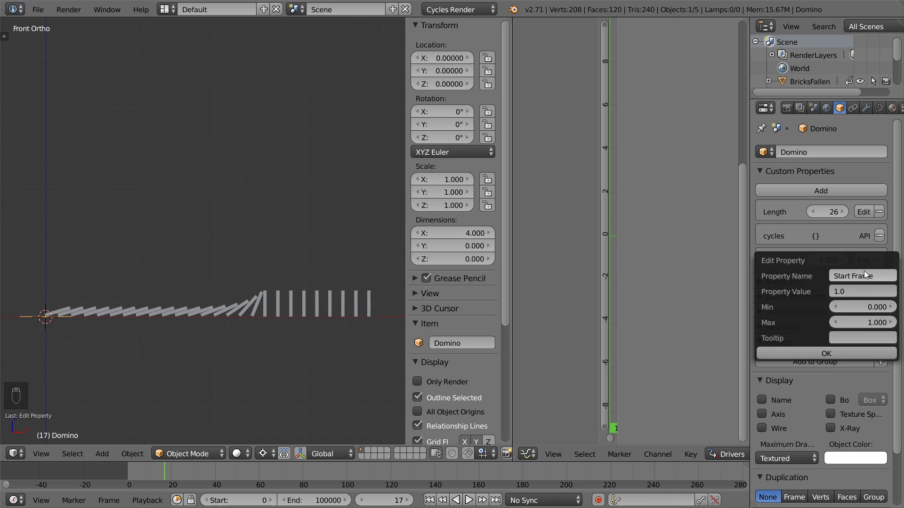
- Give the Start Frame property a minimum of -100000, a maximum of 100000 and a value of 0
click(859, 306)
text(-100000)
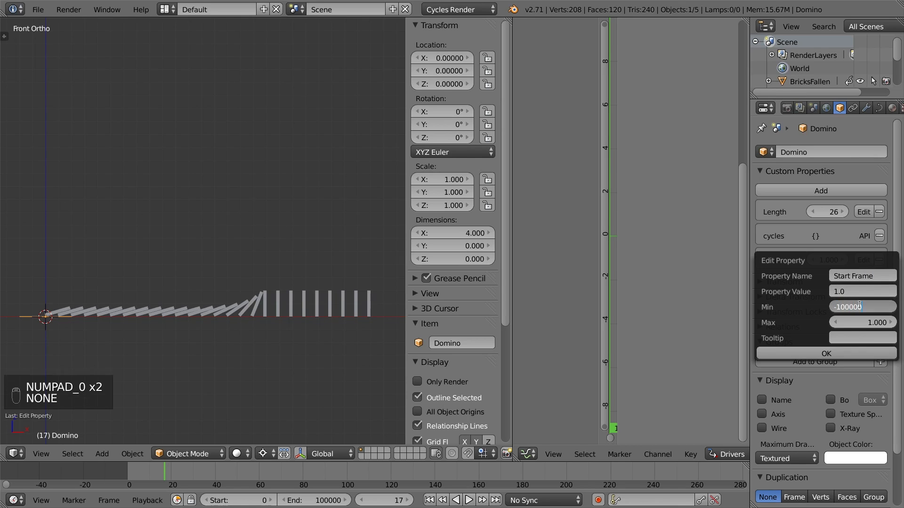
key(Tab)
text(100000)
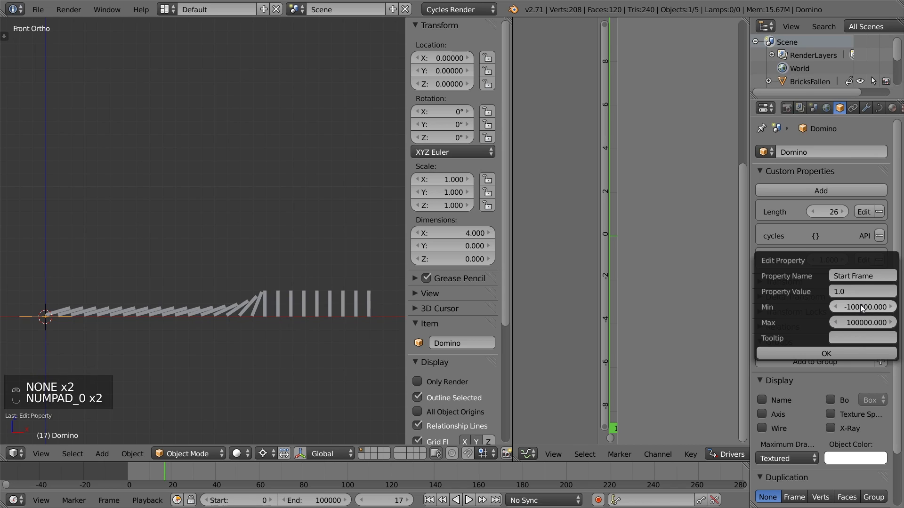
click(856, 292)
text(0)
key(Return)
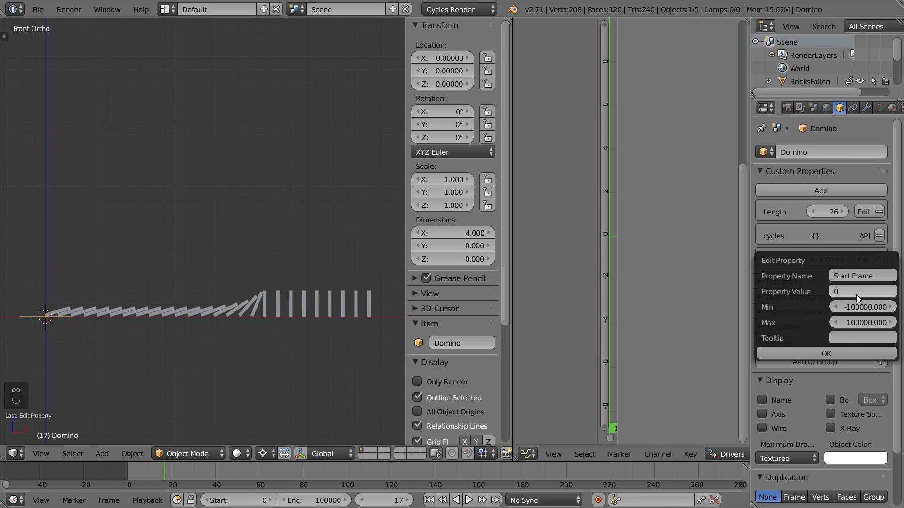
click(784, 349)
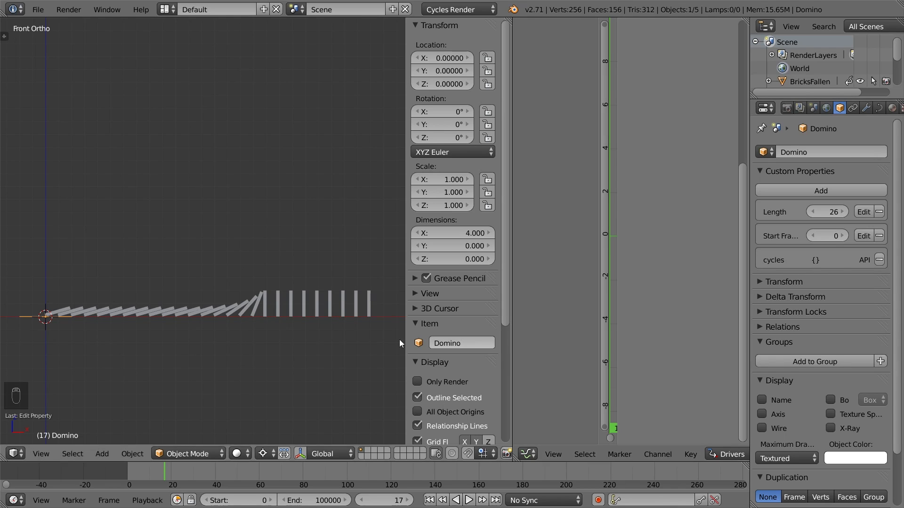
- Add a variable to the Time empty's Current Time driver that reads the Domino object's ["Start Frame"] property
right_click(47, 328)
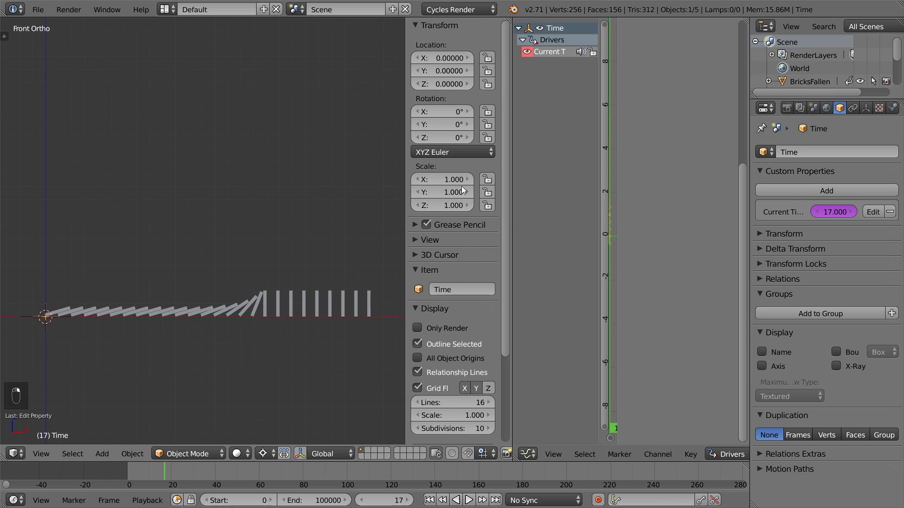
click(551, 54)
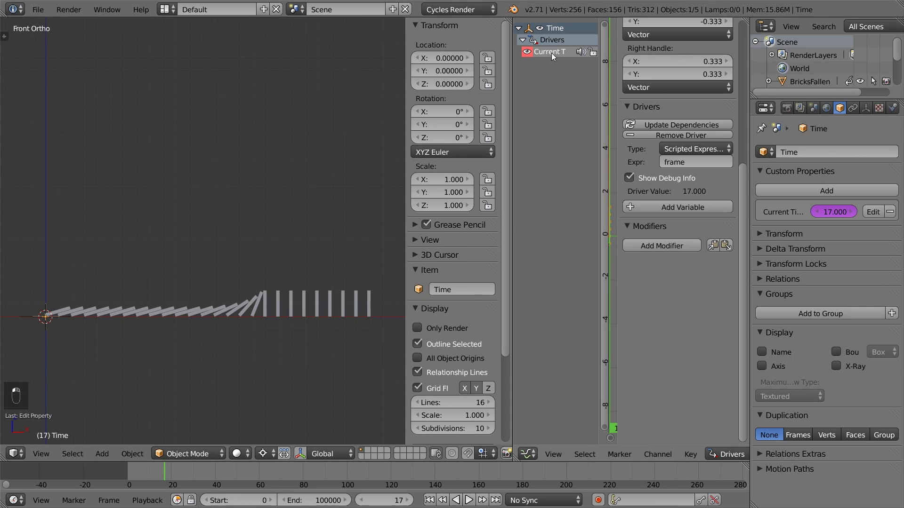
click(663, 207)
click(701, 265)
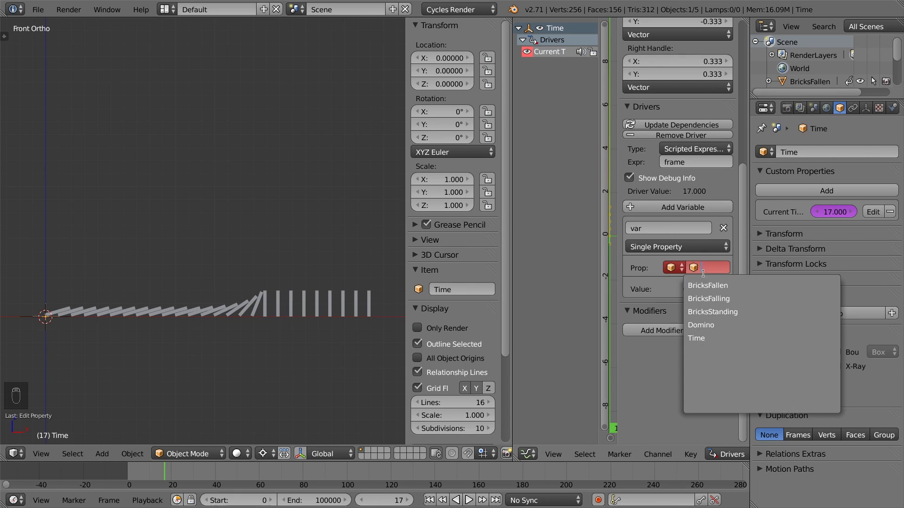
click(711, 322)
text(["Start Frame"])
key(Return)
- Rename the Time driver variable as start and set the expression to frame-start
double_click(672, 229)
text(start)
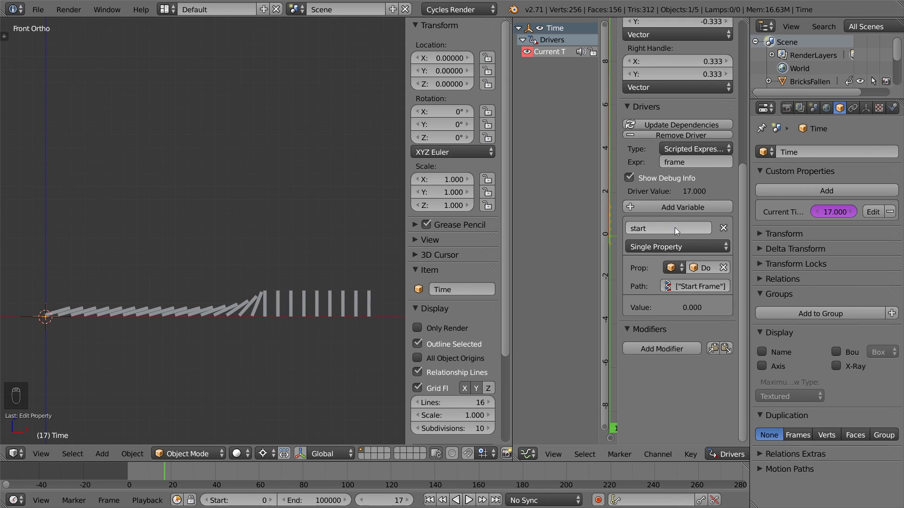
key(Return)
click(693, 162)
text(-start)
key(Return)
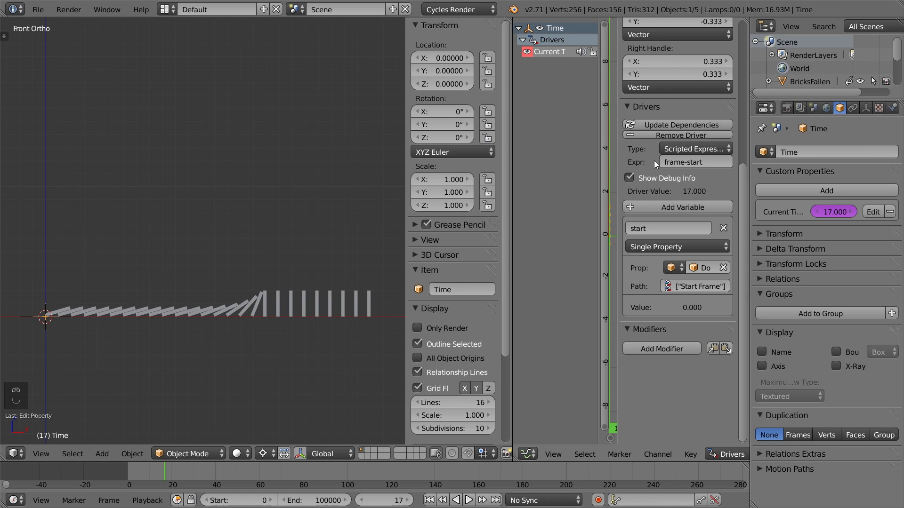
- Try a Start Frame of -6 on the Domino path and return it to 0
right_click(27, 317)
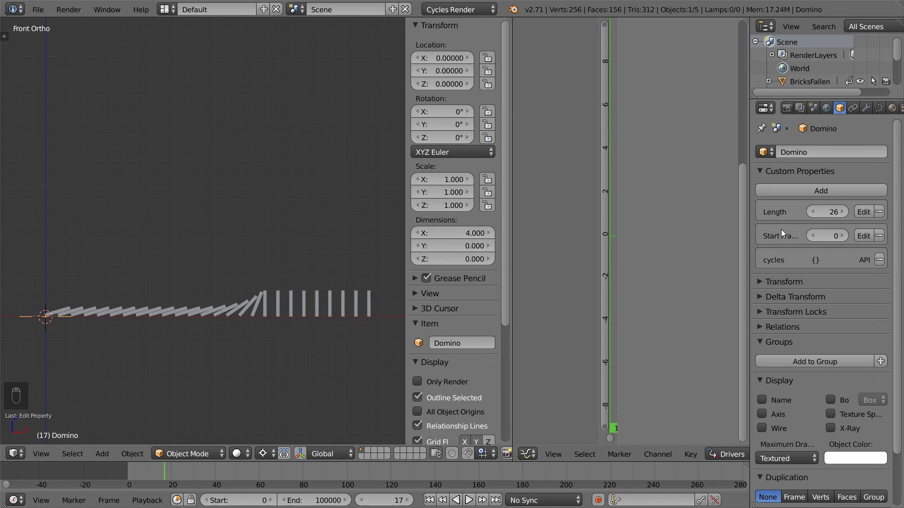
mouse_move(827, 235)
mouse_down()
mouse_move(840, 236)
mouse_move(829, 236)
mouse_up()
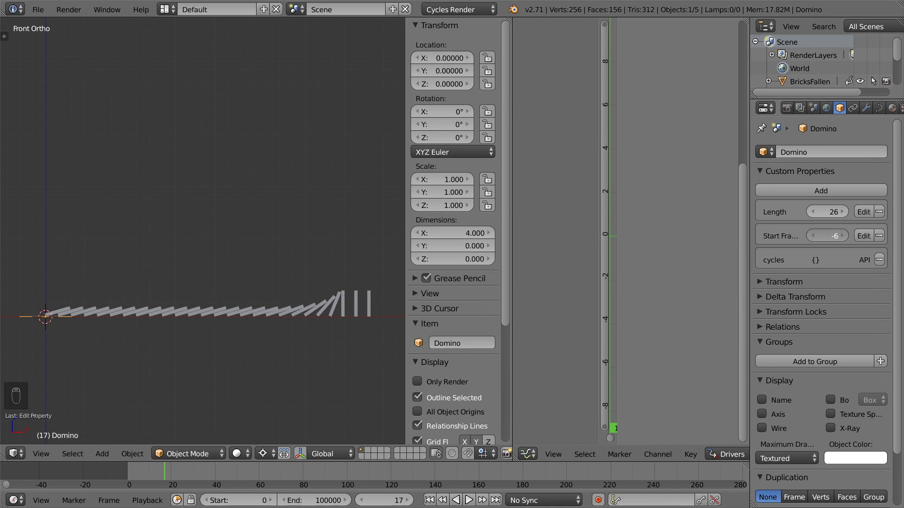
drag(827, 236, 842, 236)
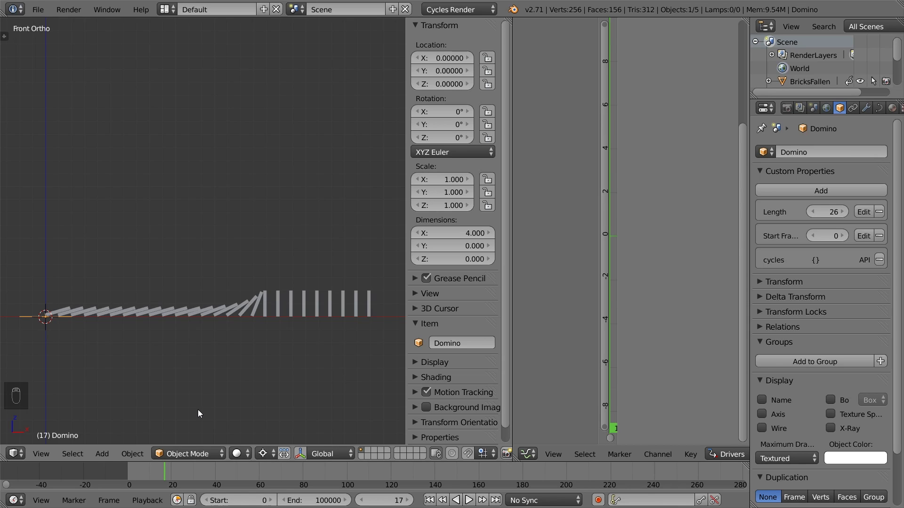
- Scrub the timeline to frame 0 to check the domino row at its start
click(126, 471)
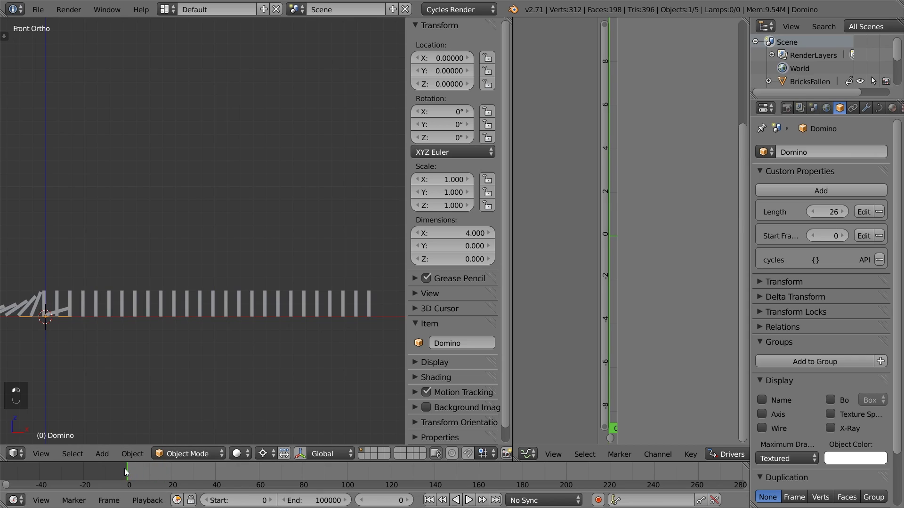
- Scrub the timeline to frame 13 and back to frame 0, examining how the BricksFallen row behaves at the start of the path
drag(126, 471, 155, 472)
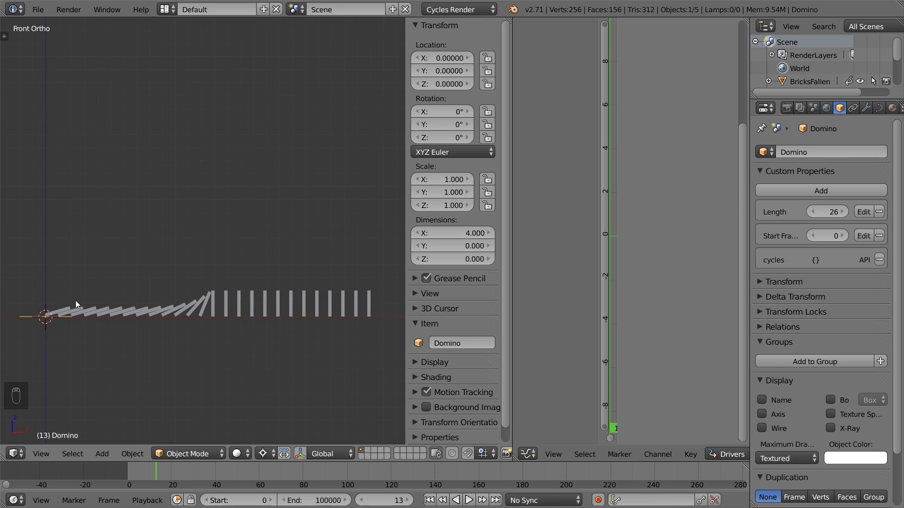
shift+middle_drag(42, 315, 214, 296)
scroll(225, 299, up, 4)
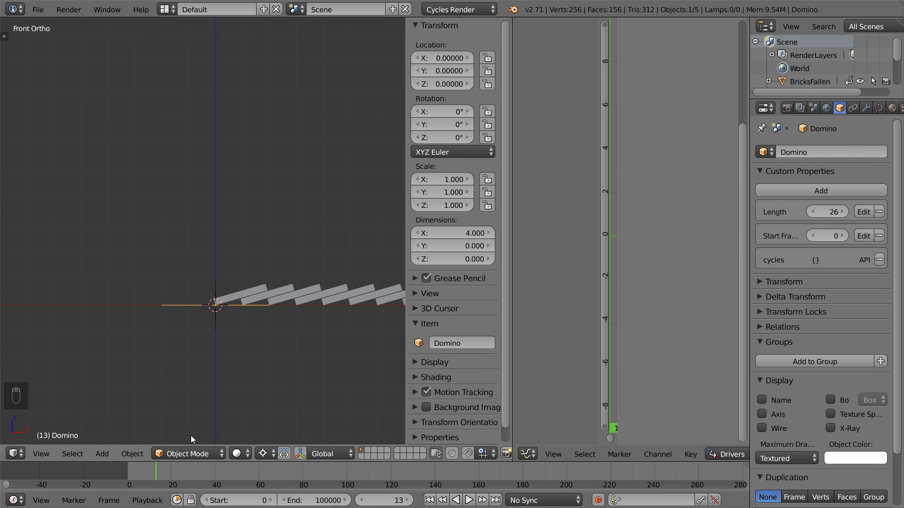
right_click(228, 301)
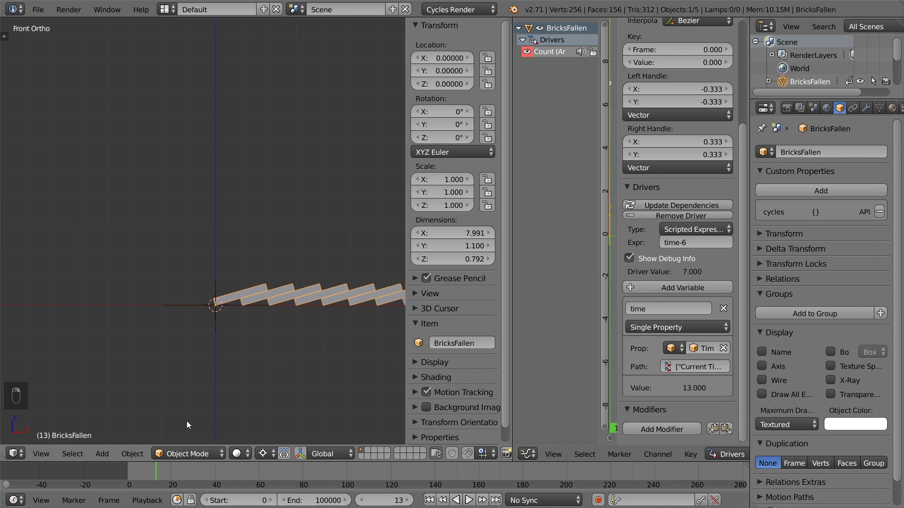
drag(156, 467, 124, 468)
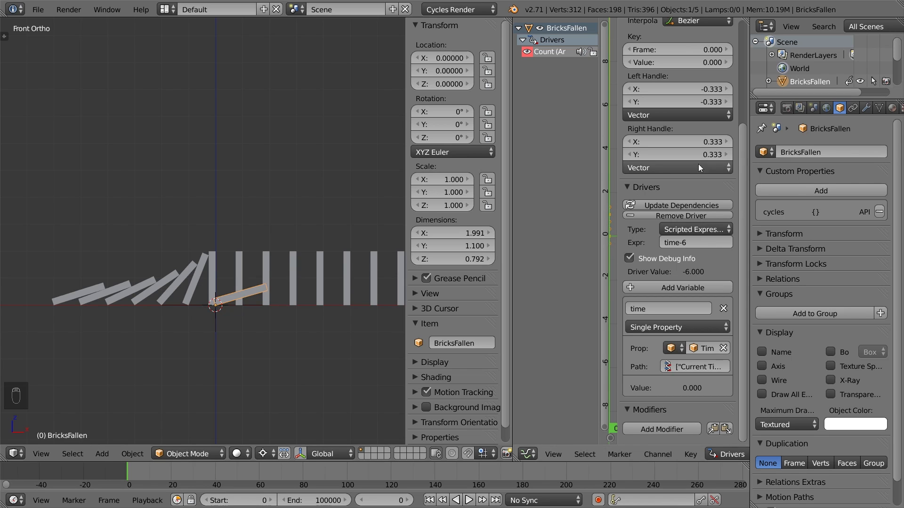
- Add a Mask modifier to BricksFallen, drive its vertex group inversion with a copy of the array Count driver, and scrub to check it
click(865, 109)
click(802, 149)
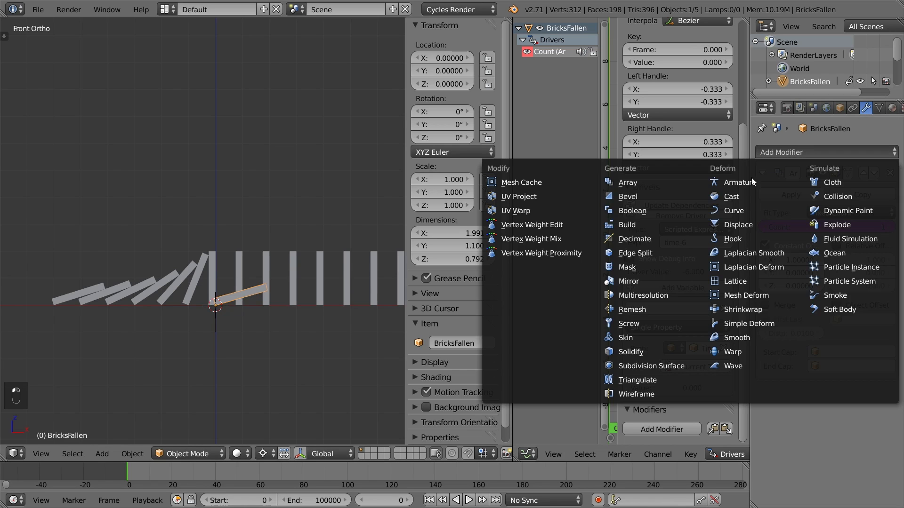
click(640, 264)
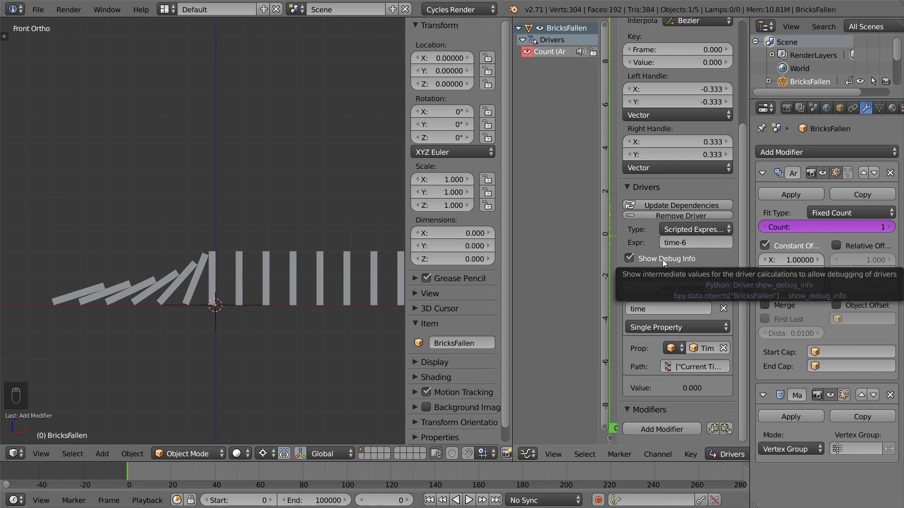
right_click(795, 231)
click(785, 242)
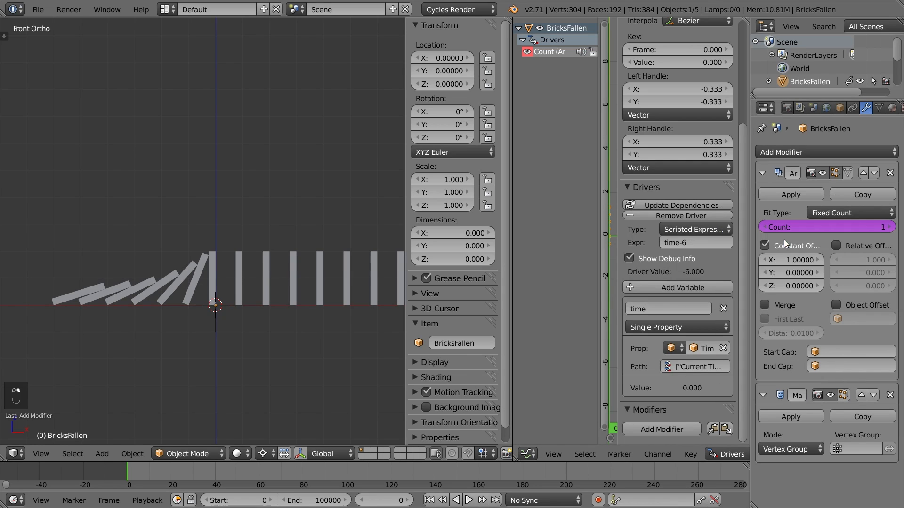
right_click(887, 448)
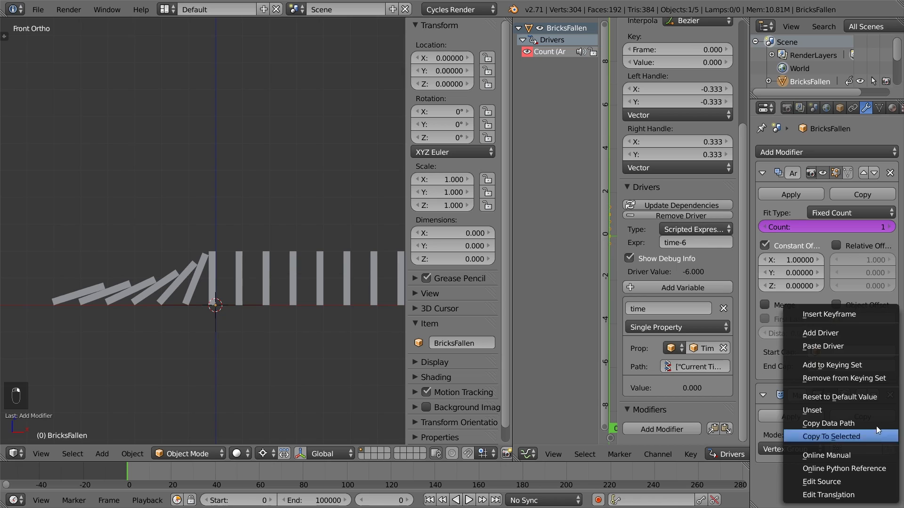
click(866, 346)
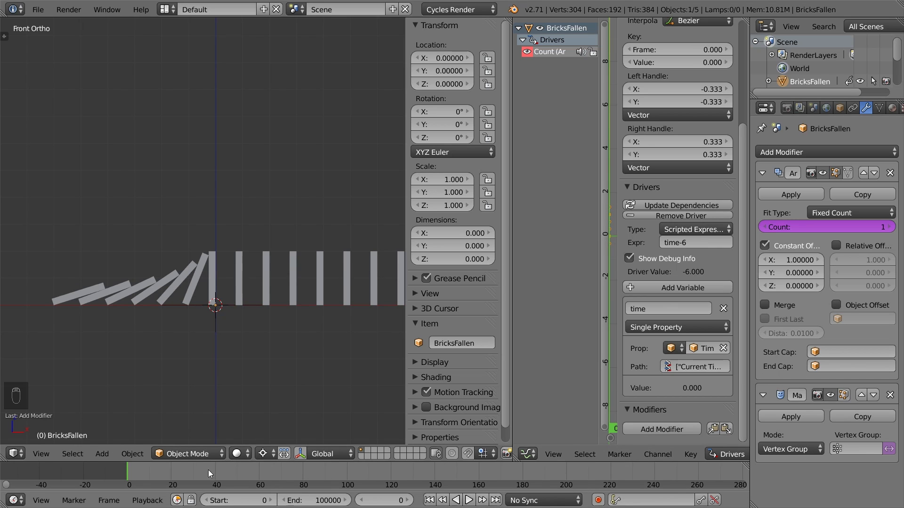
drag(129, 472, 151, 478)
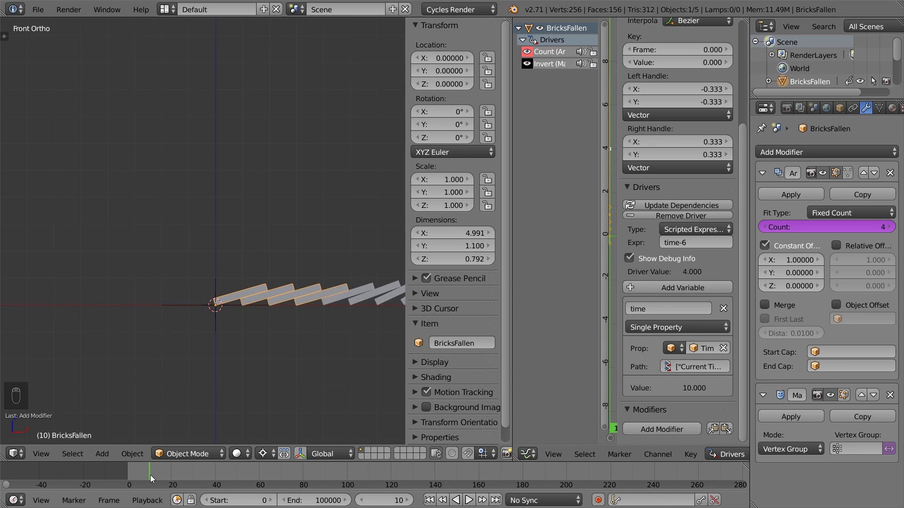
drag(150, 479, 128, 480)
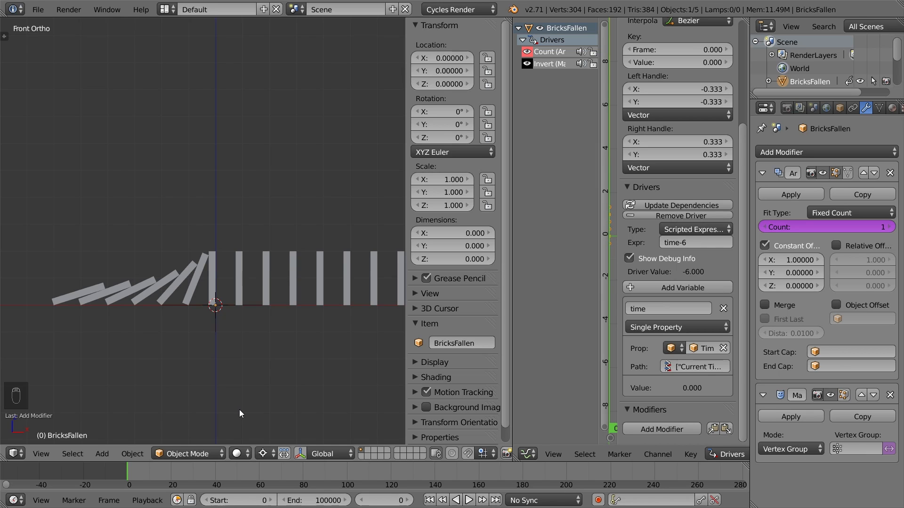
- In BricksFalling's mesh, create a vertex group named Brick 1 and assign the most upright domino to it
right_click(187, 299)
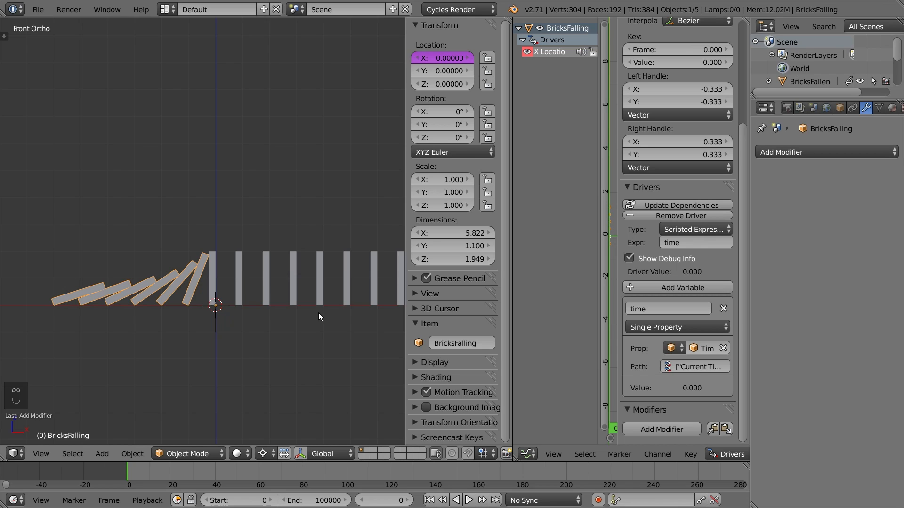
key(Tab)
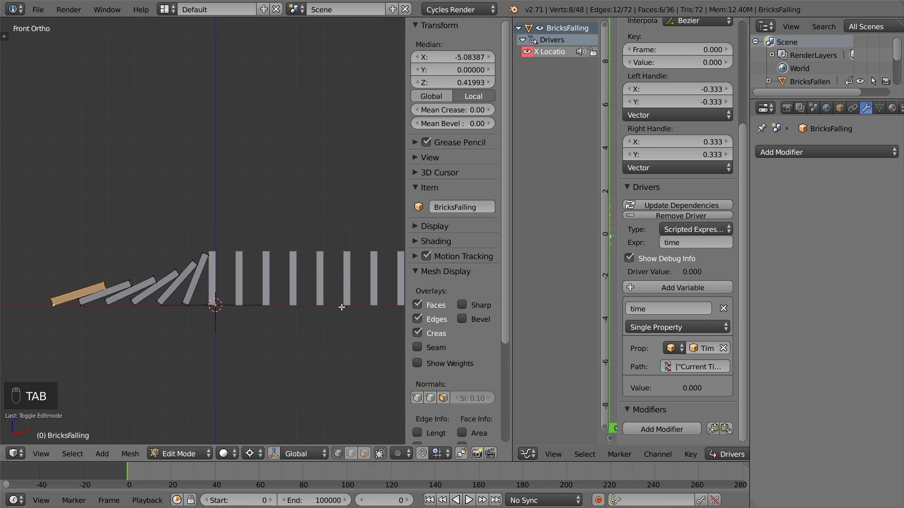
click(878, 108)
click(880, 258)
double_click(784, 264)
text(Brick 1)
key(Return)
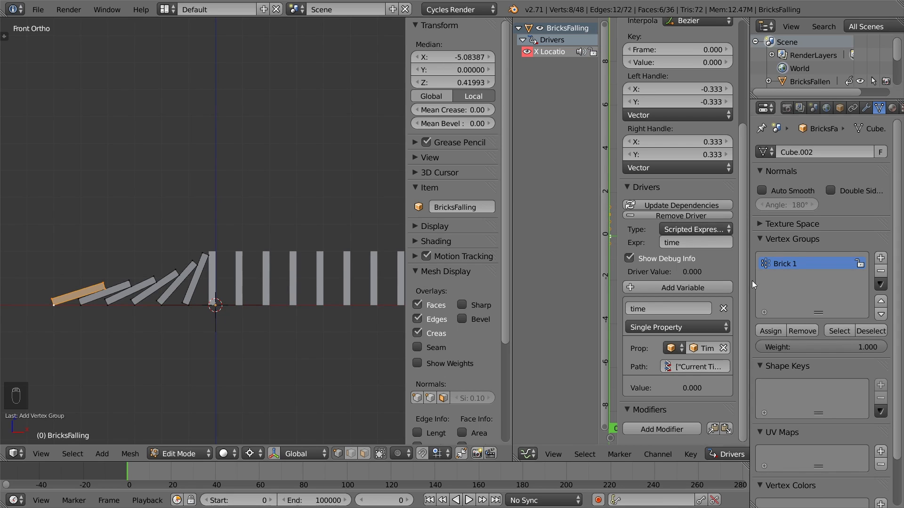
key(a)
key(l)
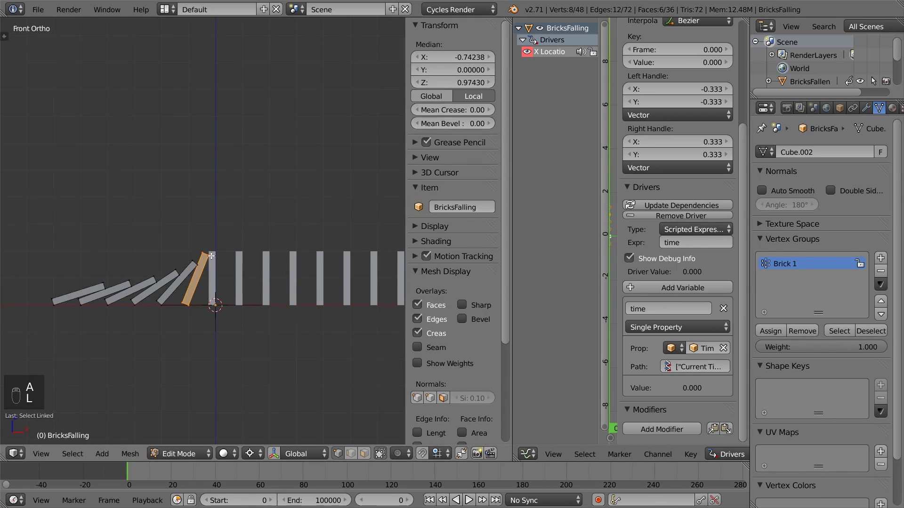
click(773, 332)
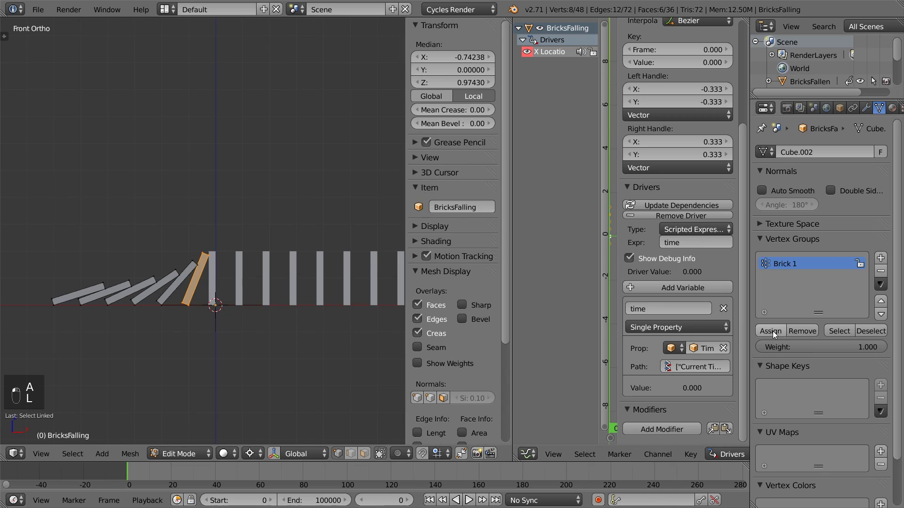
- Create a vertex group named Brick 2 and assign the second most upright falling domino to it
click(880, 259)
double_click(786, 278)
text(Brick 2)
key(Return)
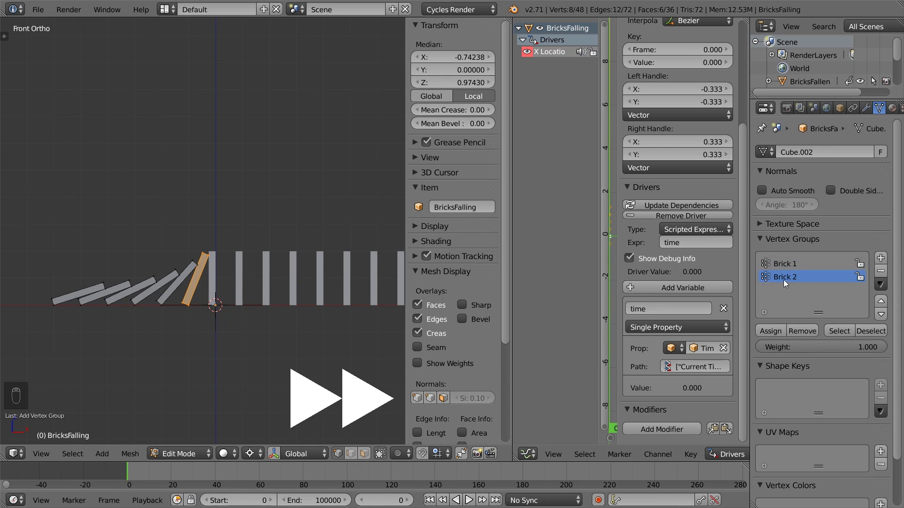
key(a)
key(l)
click(771, 332)
- Create a vertex group named Brick 3 and assign the third falling domino, counted from the most upright, to it
click(880, 258)
double_click(786, 291)
text(Brick 3)
key(Return)
key(a)
key(l)
click(770, 332)
- Create a vertex group named Brick 4 and assign the fourth falling domino, counted from the most upright, to it
click(880, 259)
double_click(783, 303)
text(Brick 4)
key(Return)
key(a)
key(l)
click(771, 332)
- Create a vertex group named Brick 5 and assign the second flattest falling domino to it
click(880, 258)
double_click(784, 316)
text(Brick 5)
key(Return)
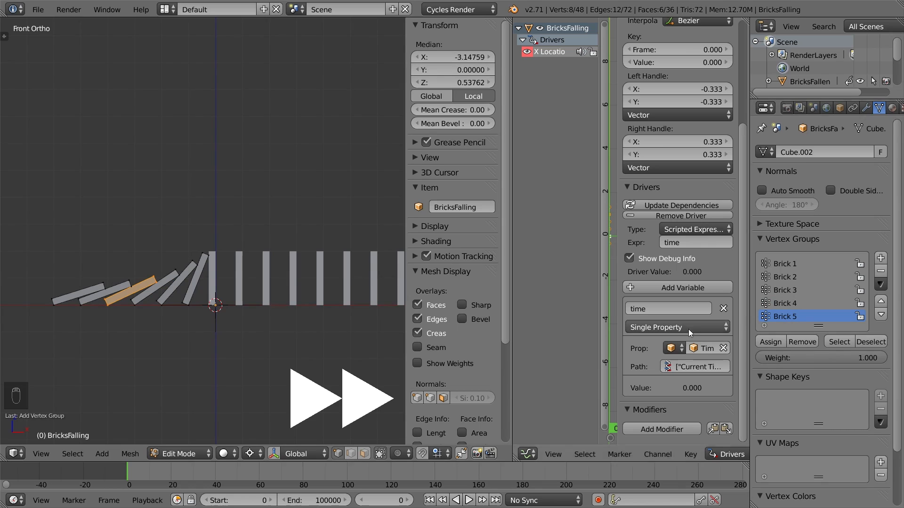
key(a)
key(l)
click(771, 342)
- Create a vertex group named Brick 6 for the flattest falling domino and return to Object Mode
click(880, 258)
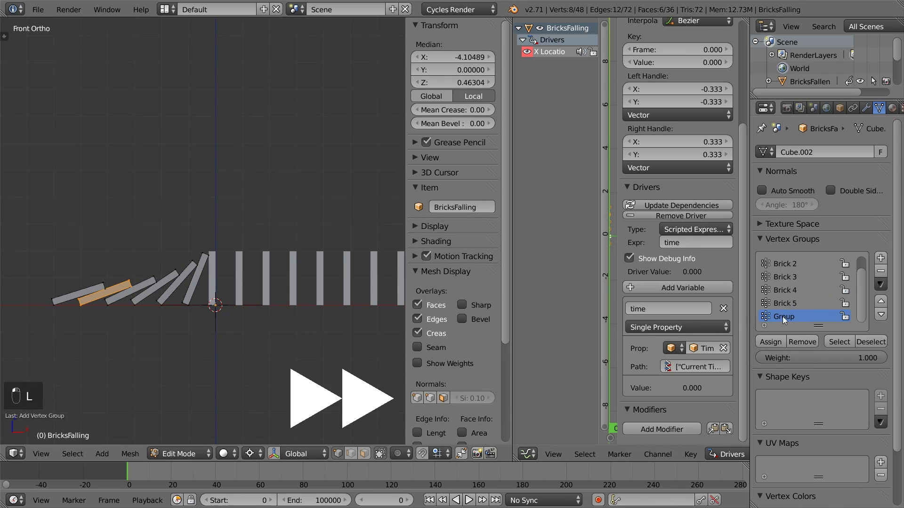
double_click(784, 317)
text(Brick 6)
key(Return)
key(a)
key(l)
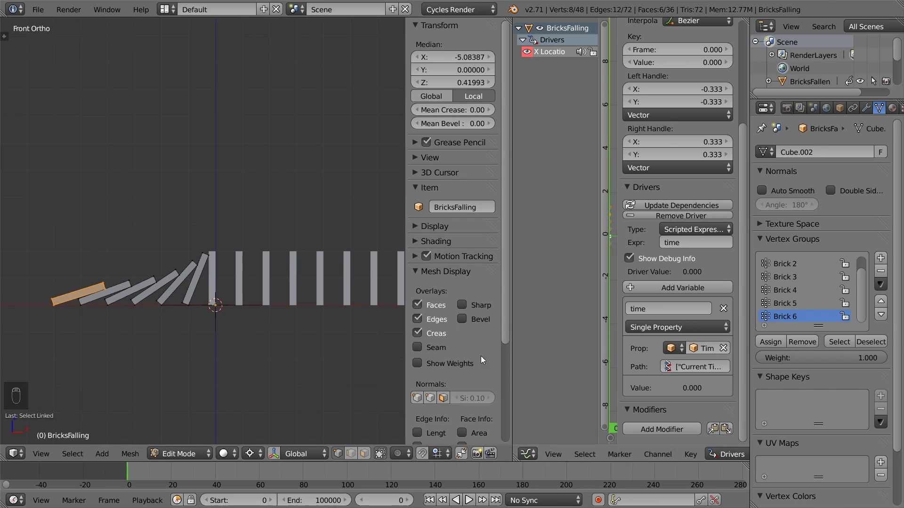
key(Tab)
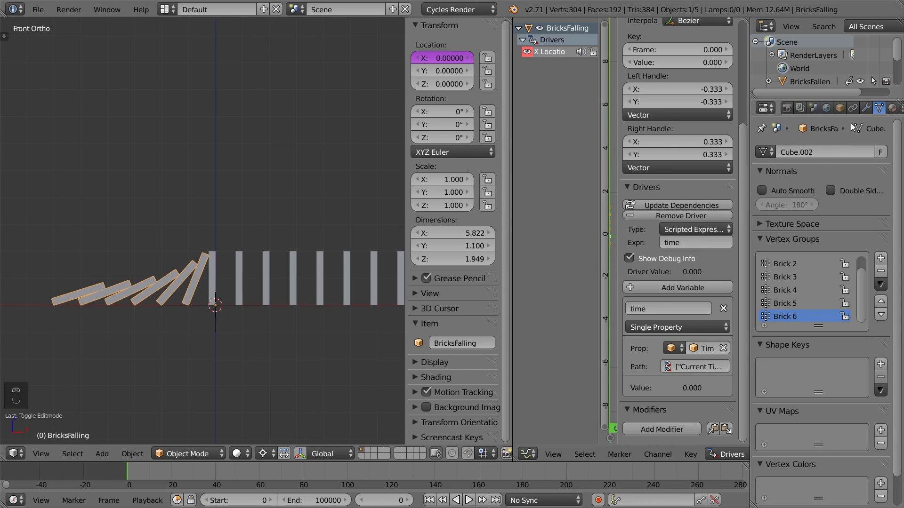
- Add a Mask modifier to BricksFalling and duplicate it to get one mask for each of the six dominoes
click(865, 108)
click(790, 149)
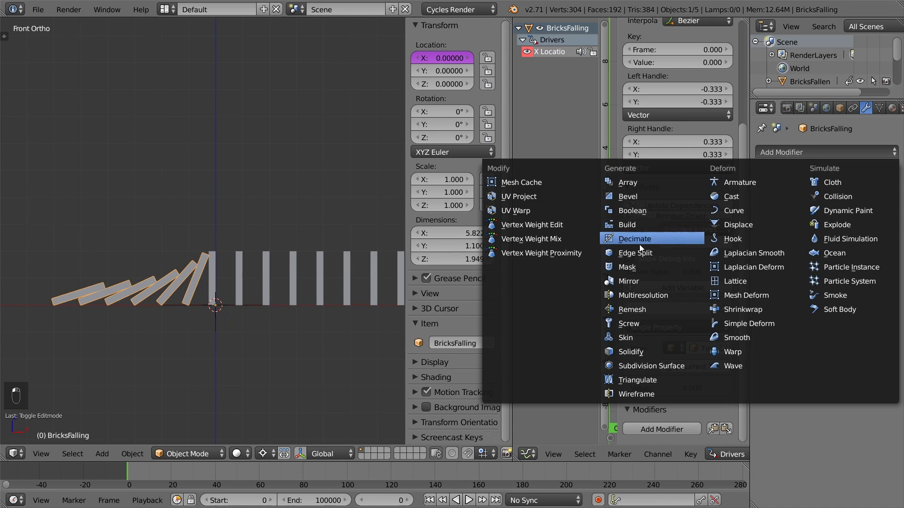
click(633, 267)
click(849, 196)
click(849, 197)
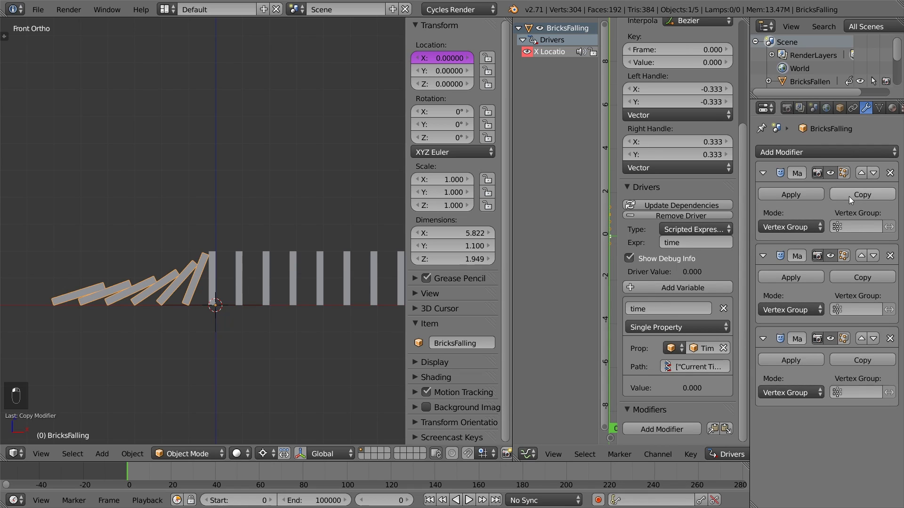
click(849, 196)
click(849, 197)
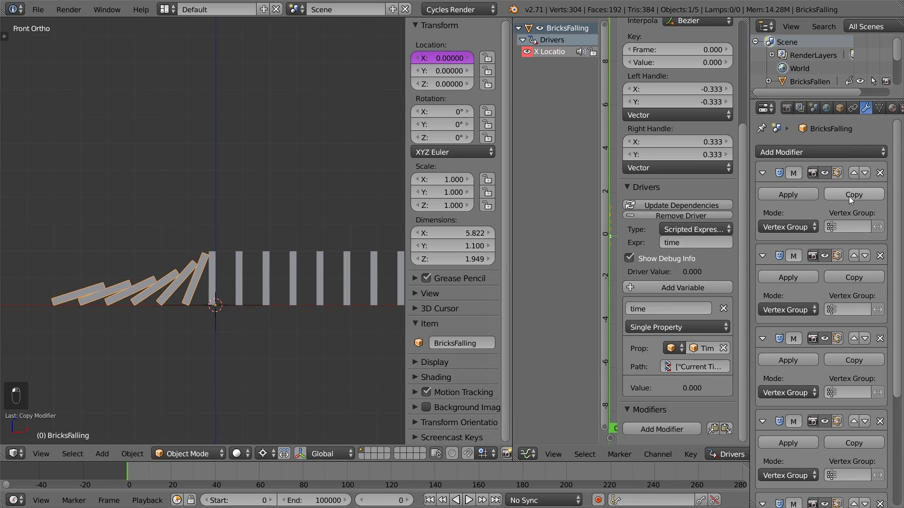
- Assign vertex groups Brick 1 through Brick 6 to the six Mask modifiers in order
click(846, 227)
click(835, 241)
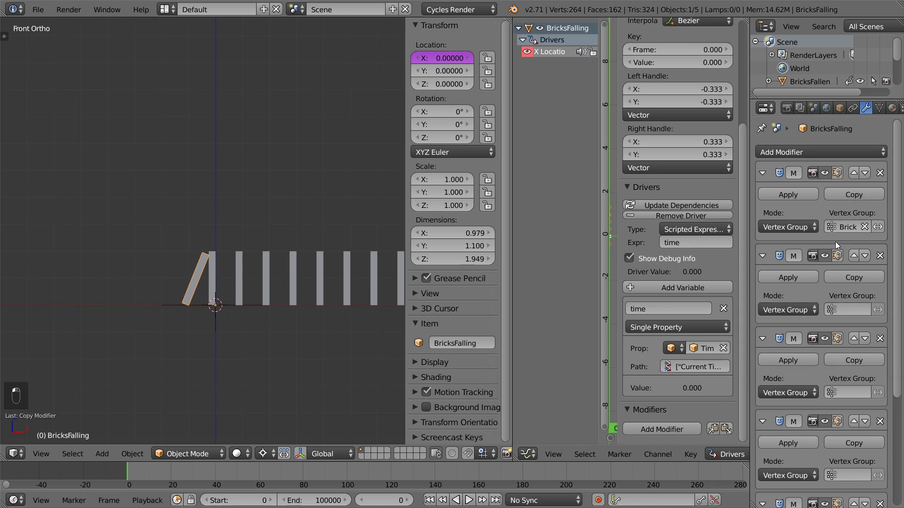
click(847, 309)
click(843, 340)
click(850, 391)
click(821, 285)
click(850, 475)
click(822, 379)
scroll(835, 419, down, 8)
click(842, 406)
click(763, 323)
click(848, 489)
click(834, 422)
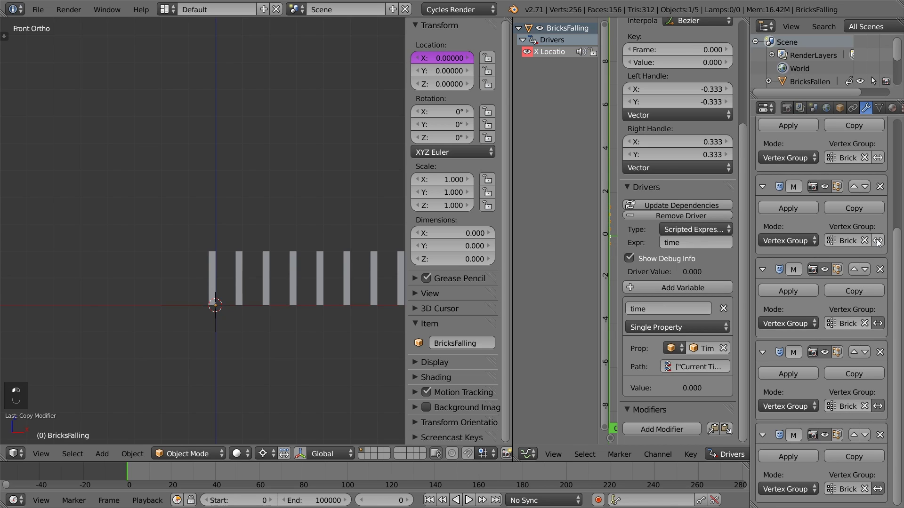
- Invert the vertex group selection on the Brick 1 and Brick 2 masks as well
click(878, 158)
scroll(878, 207, up, 3)
click(878, 227)
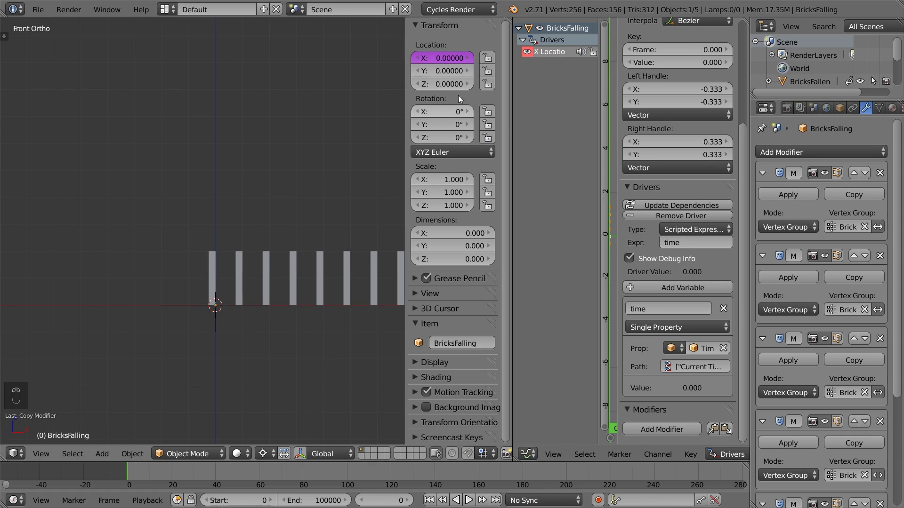
- Drive the Brick 1 mask's viewport visibility with a copy of the X Location driver, using the expression 1-time, and advance to frame 1
right_click(449, 58)
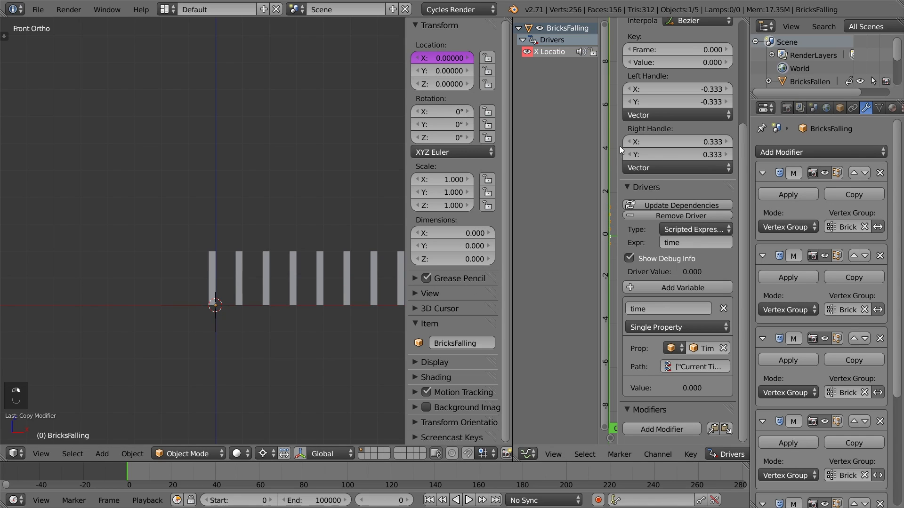
right_click(825, 173)
click(823, 173)
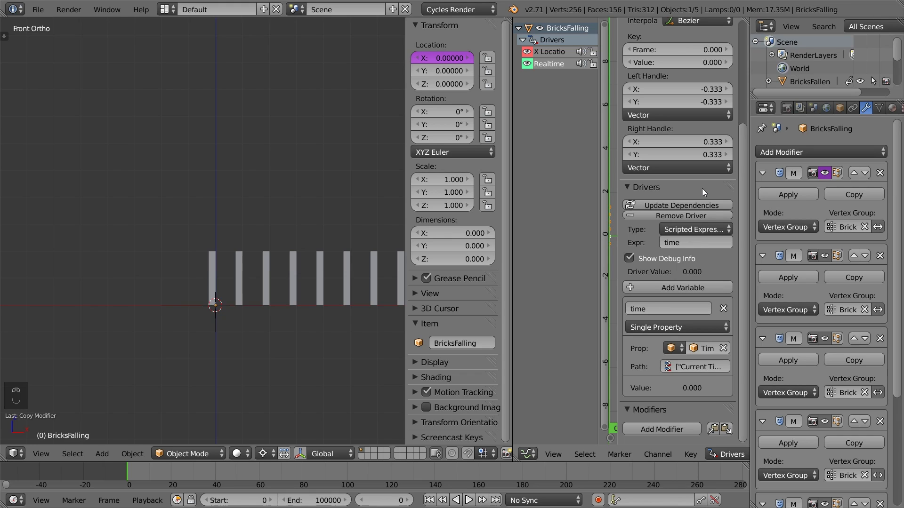
click(664, 243)
key(Home)
text(1-)
key(Return)
key(Right)
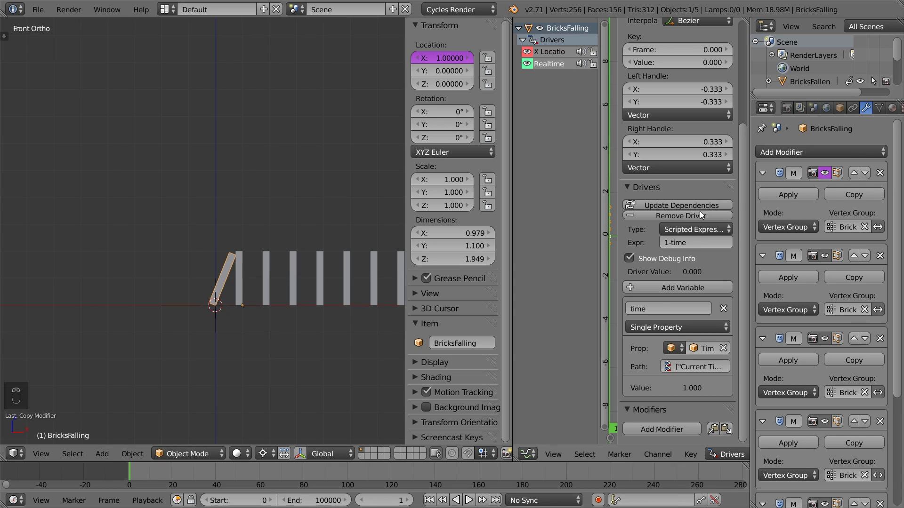
- Copy the first mask's visibility driver to the Brick 2 mask and set its expression to 2-time
right_click(824, 175)
click(814, 163)
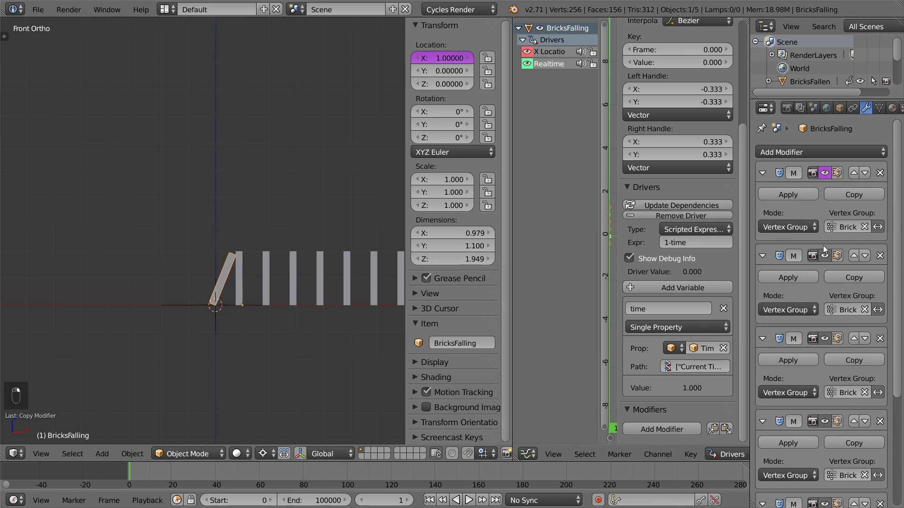
right_click(825, 255)
click(818, 264)
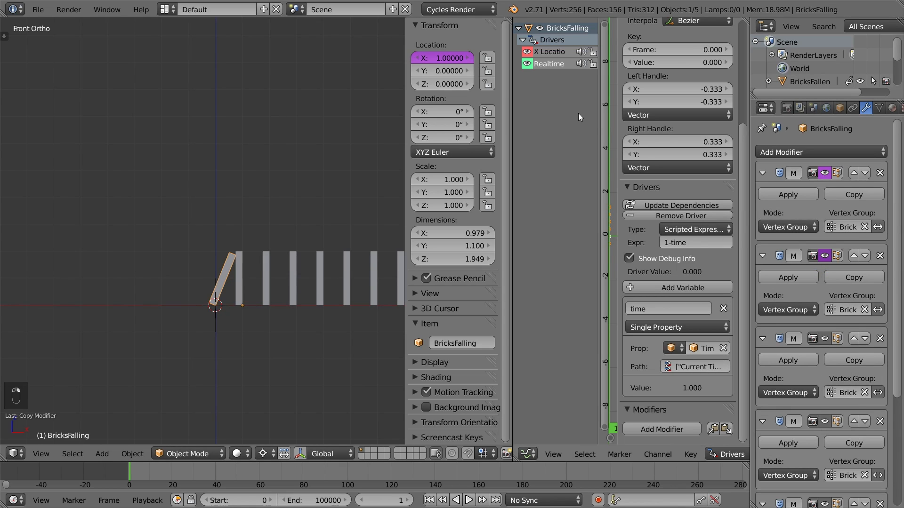
click(558, 79)
click(666, 242)
text(2)
key(Return)
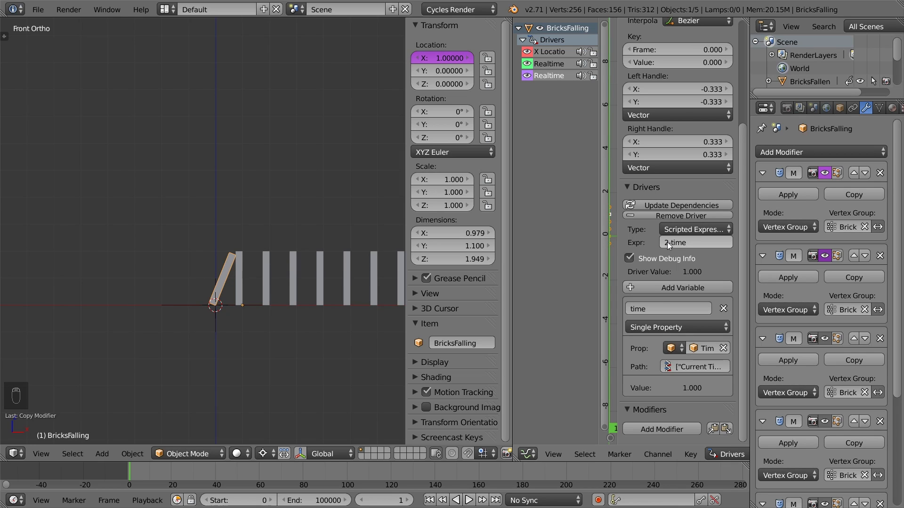
- Paste the visibility driver onto the Brick 3 mask and set its expression to 3-time
right_click(817, 337)
click(818, 338)
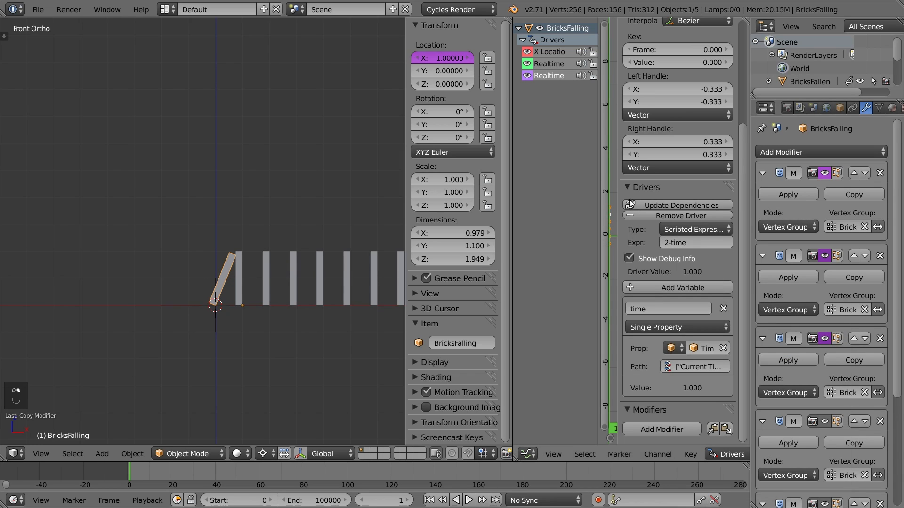
click(547, 88)
double_click(662, 243)
key(Delete)
text(3)
key(Return)
- Paste the visibility driver onto the Brick 4 mask and set its expression to 4-time
right_click(824, 421)
click(804, 368)
click(549, 99)
key(Delete)
text(4)
key(Return)
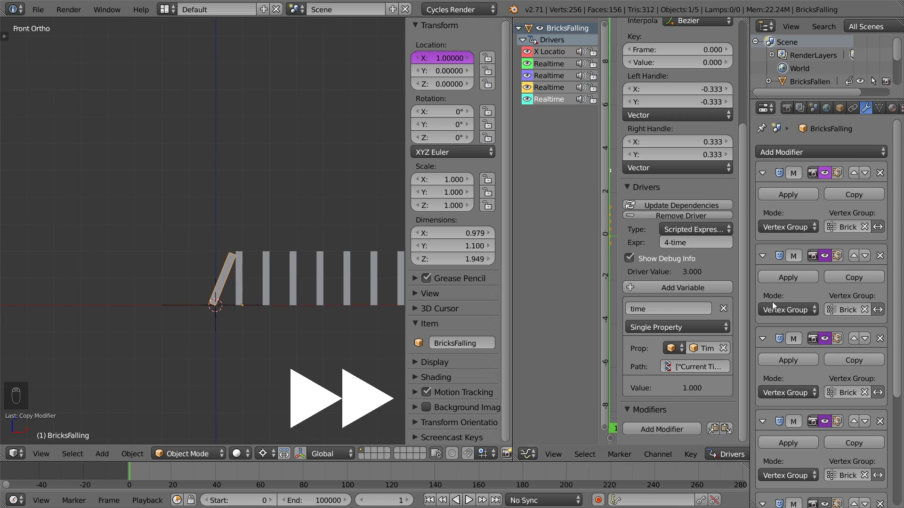
- Paste the visibility driver onto the Brick 5 mask's viewport visibility and set its expression to 5-time
scroll(800, 325, down, 4)
right_click(824, 437)
click(806, 368)
click(549, 111)
double_click(663, 245)
key(Delete)
text(5)
key(Return)
- Paste the visibility driver onto the Brick 6 mask's viewport visibility and set its expression to 6-time
right_click(827, 440)
click(789, 349)
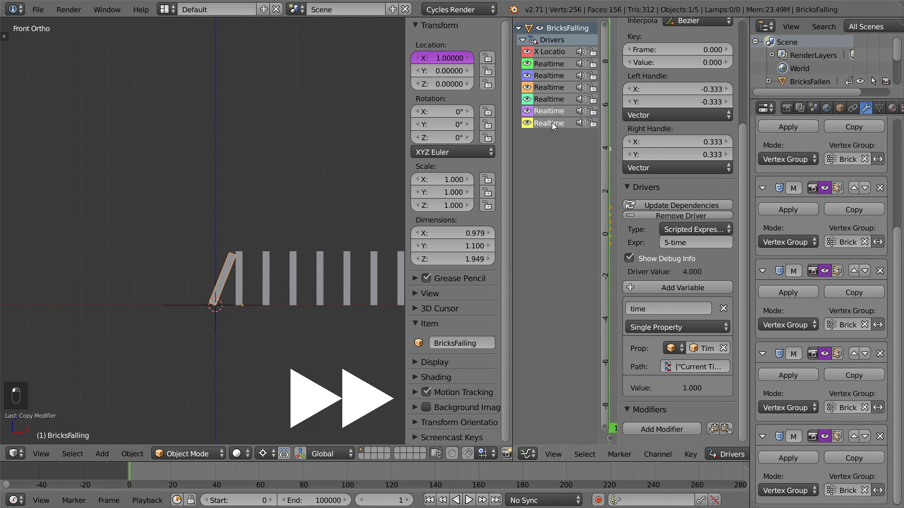
click(548, 123)
double_click(663, 245)
key(Delete)
text(6)
key(Return)
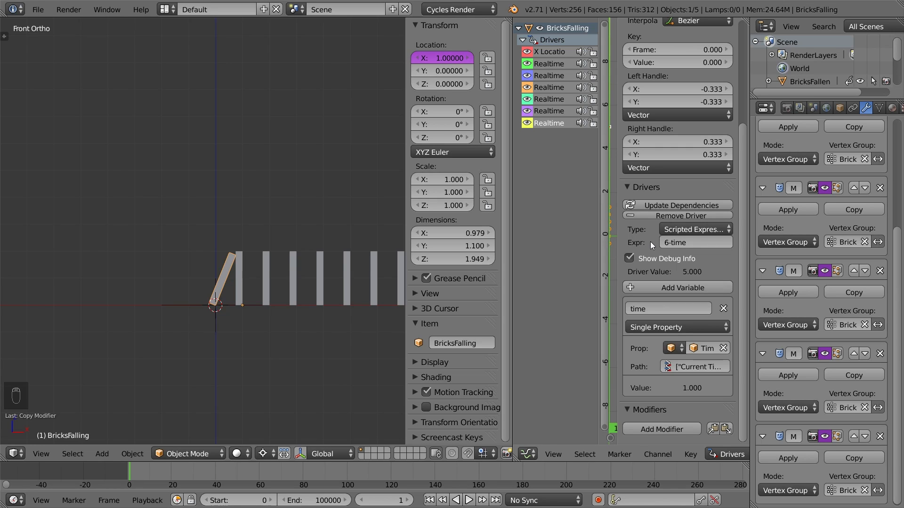
- Copy the viewport visibility drivers of the Brick 6 and Brick 5 masks to their own render visibility
right_click(815, 447)
click(789, 346)
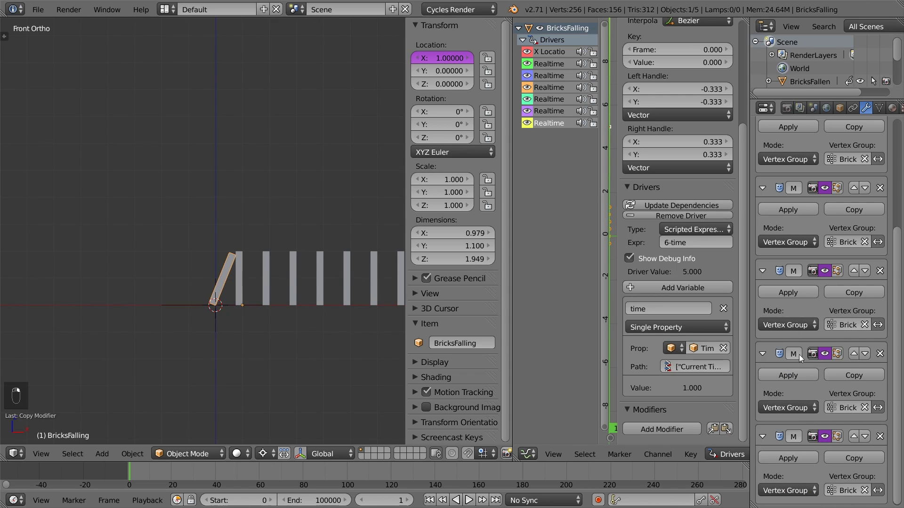
right_click(818, 437)
click(780, 346)
right_click(819, 352)
click(823, 342)
right_click(810, 353)
click(808, 343)
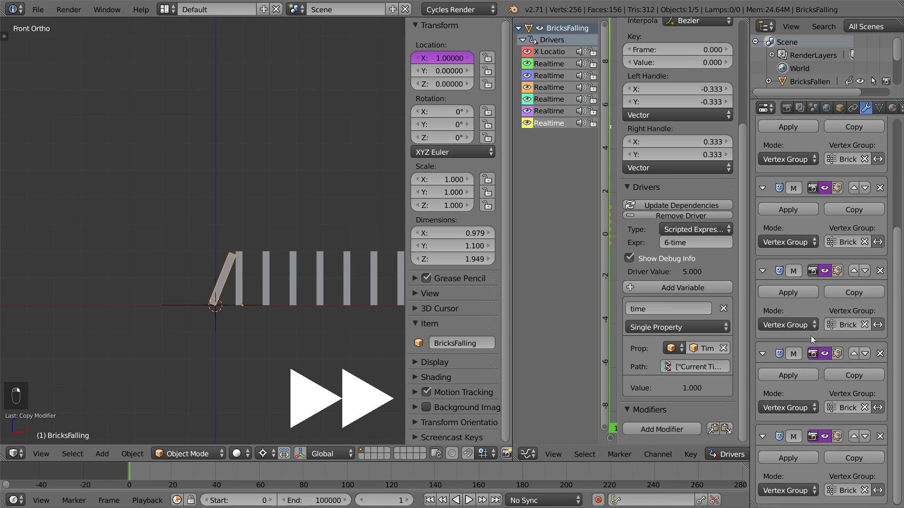
- Copy the viewport visibility drivers of the Brick 4 and Brick 3 masks to their own render visibility
right_click(823, 271)
click(823, 260)
right_click(815, 271)
click(816, 284)
right_click(825, 188)
click(823, 176)
right_click(810, 188)
click(810, 200)
- Copy the viewport visibility drivers of the Brick 2 and Brick 1 masks to their own render visibility
scroll(818, 185, up, 6)
right_click(825, 218)
click(823, 206)
right_click(811, 219)
click(809, 227)
right_click(824, 135)
click(823, 132)
right_click(812, 136)
click(803, 147)
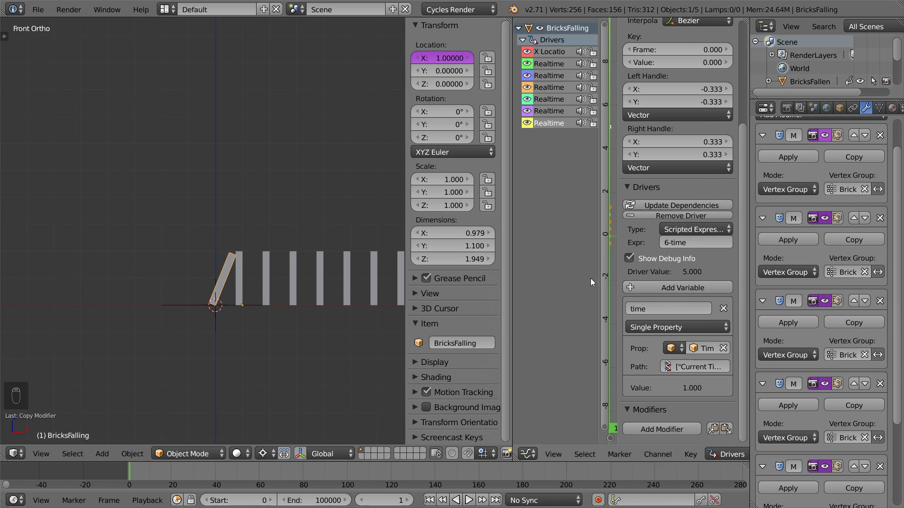
- Advance to frame 4, select the Domino object and expand its custom properties
key(a)
mouse_move(128, 469)
mouse_down()
mouse_move(168, 475)
mouse_move(136, 476)
mouse_up()
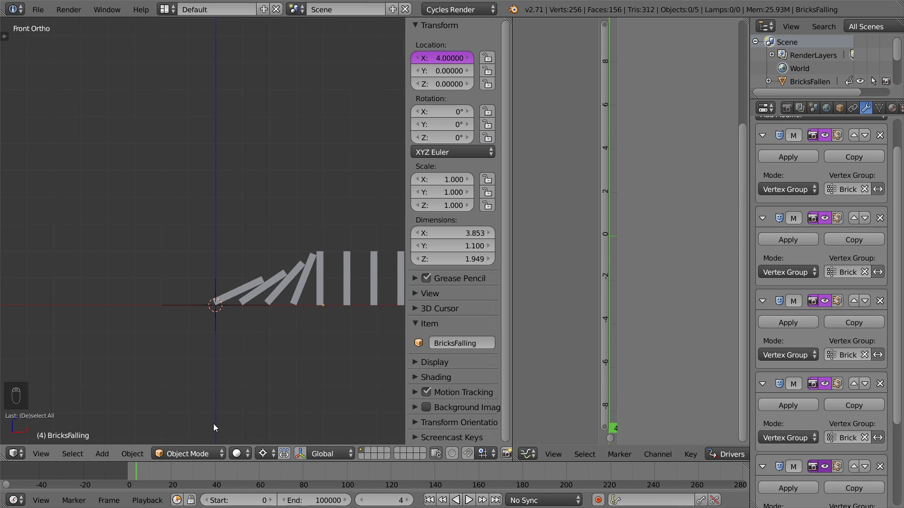
right_click(178, 306)
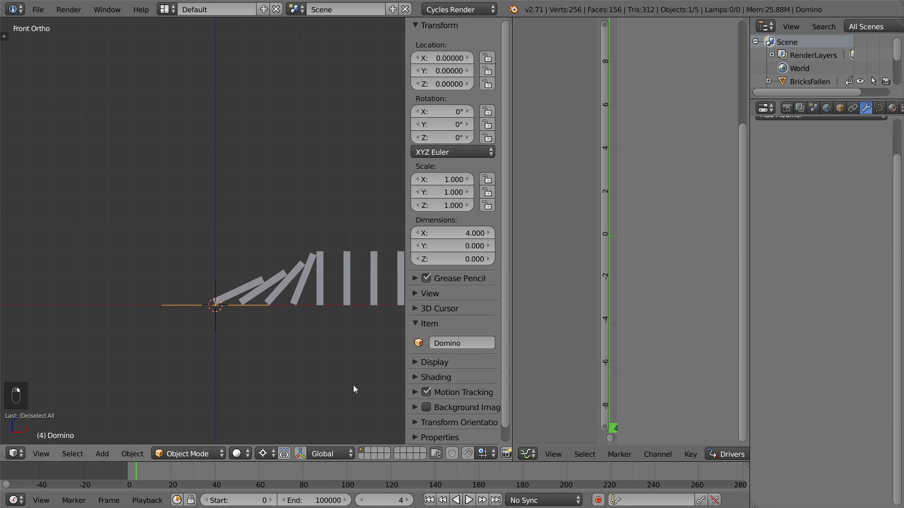
drag(488, 435, 420, 25)
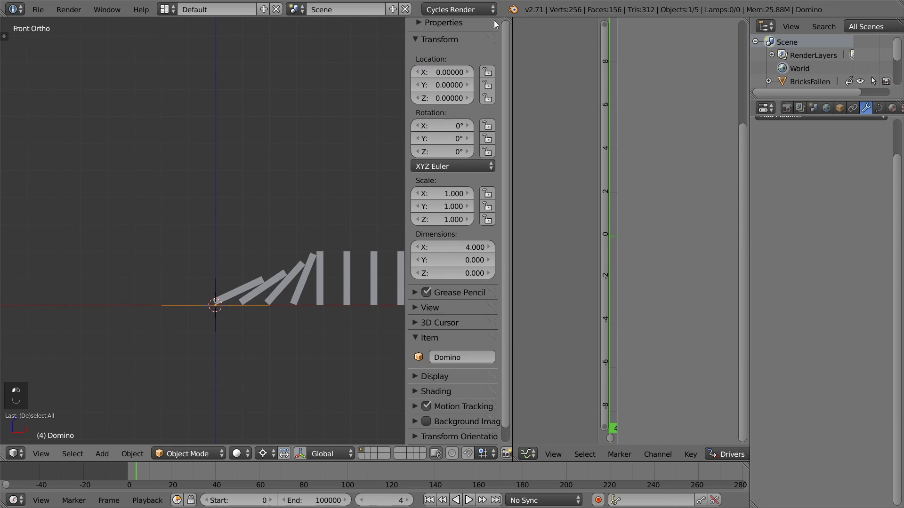
click(417, 24)
- Raise the Domino object's Start Frame to 11 to test a delayed start
click(489, 77)
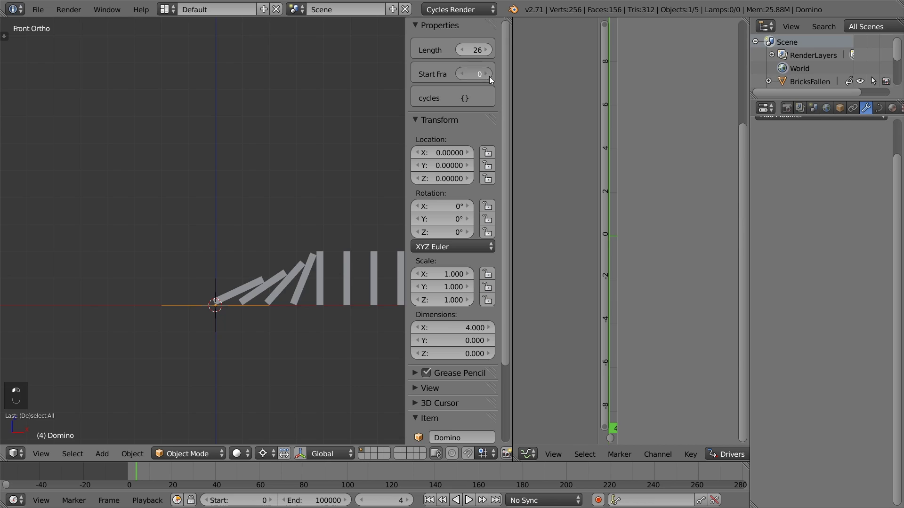
click(489, 77)
click(489, 76)
click(490, 77)
click(489, 77)
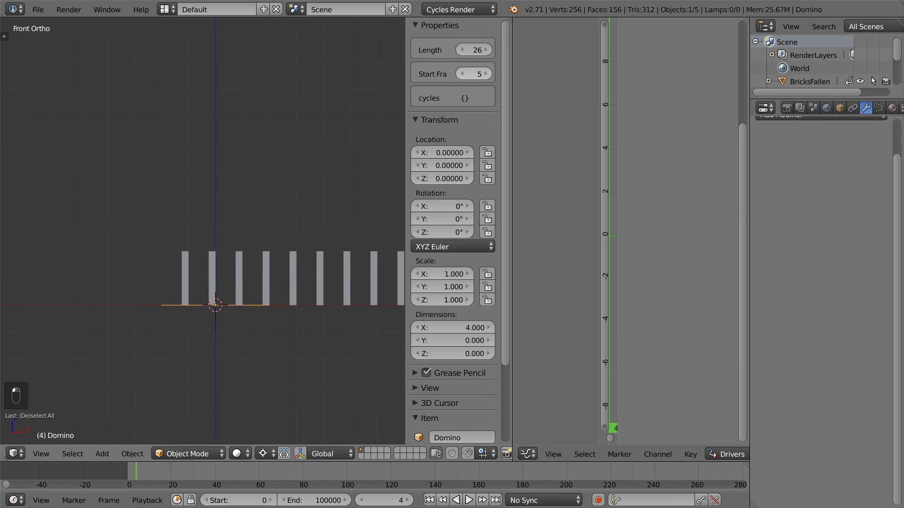
click(489, 76)
click(490, 76)
click(489, 76)
click(489, 76)
click(490, 77)
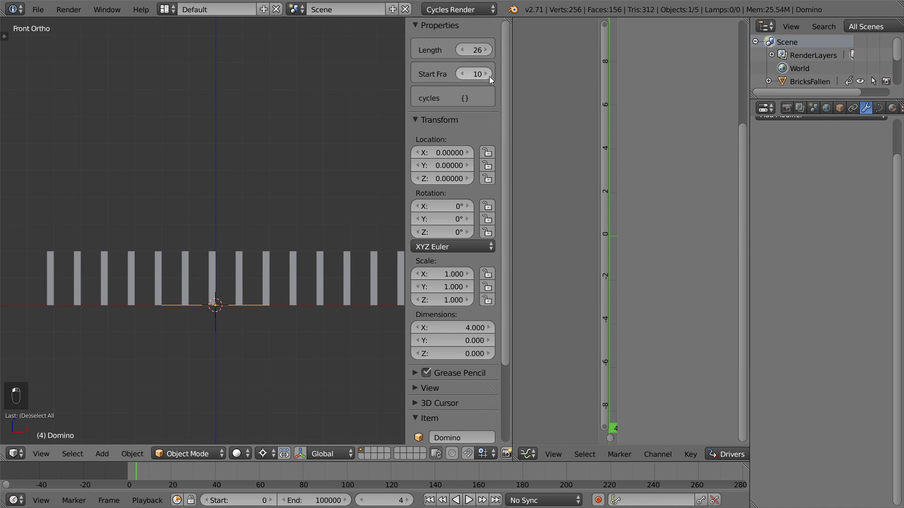
click(490, 77)
- Set the BricksStanding array Count driver's expression to min(length-time,length) and scrub to frame 16
right_click(373, 258)
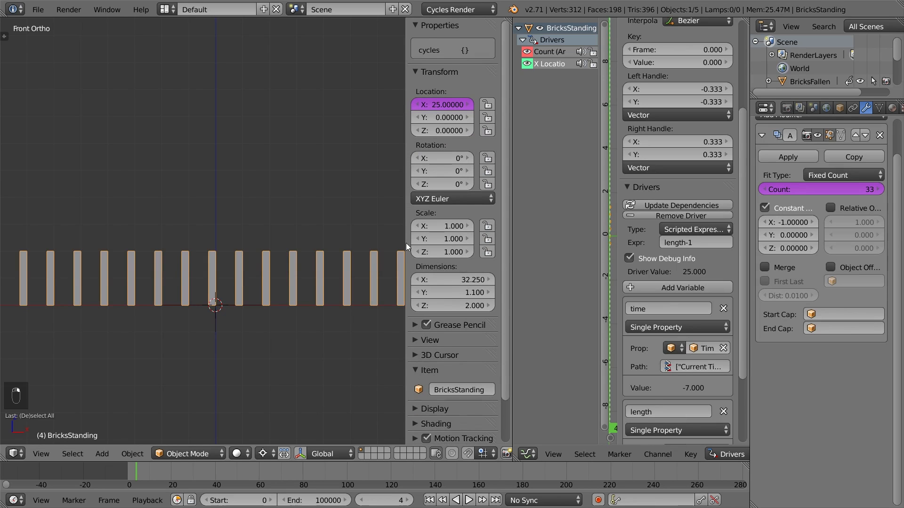
click(549, 52)
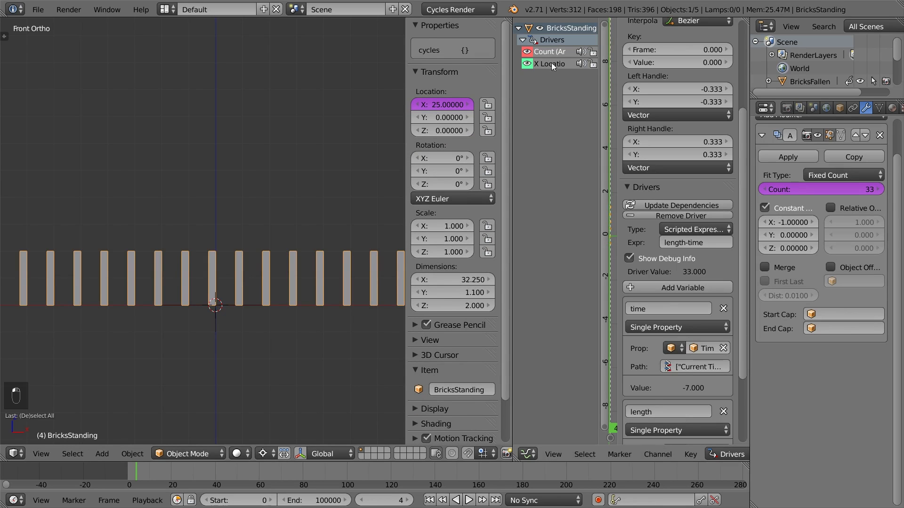
click(660, 242)
text(min()
key(Right)
text(,length))
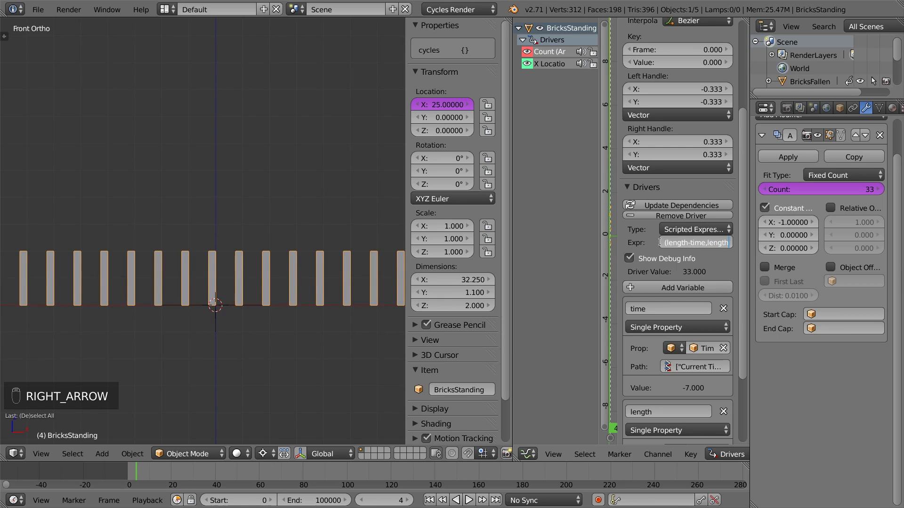
key(Return)
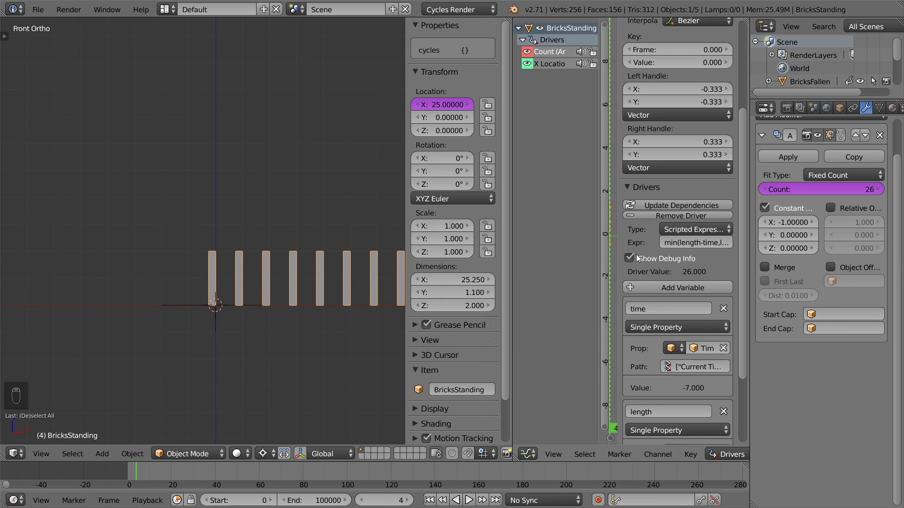
drag(136, 473, 164, 475)
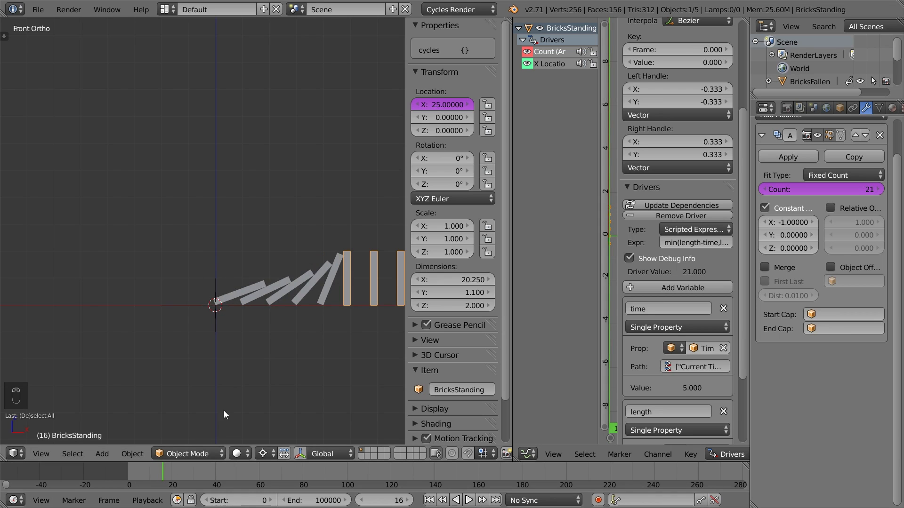
- Go to frame 5 and set the BricksFalling X Location driver's expression to max(time,0)
right_click(269, 285)
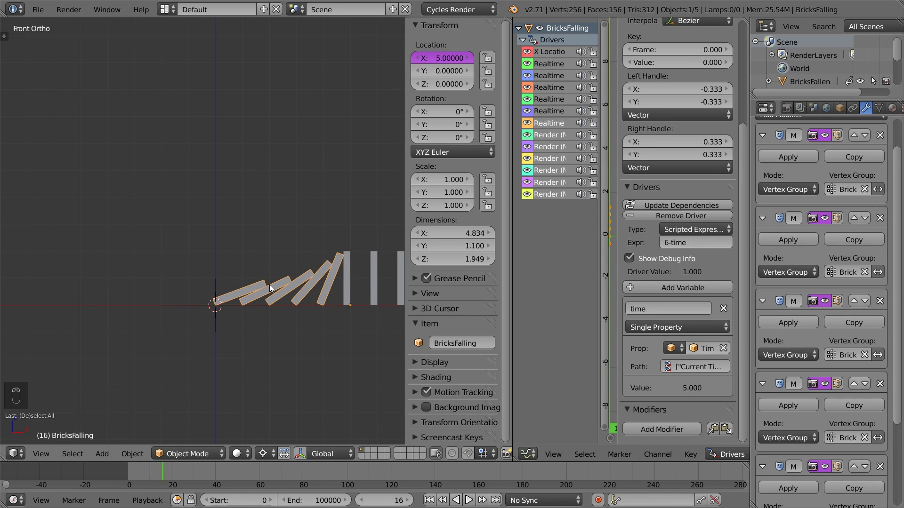
drag(161, 469, 138, 472)
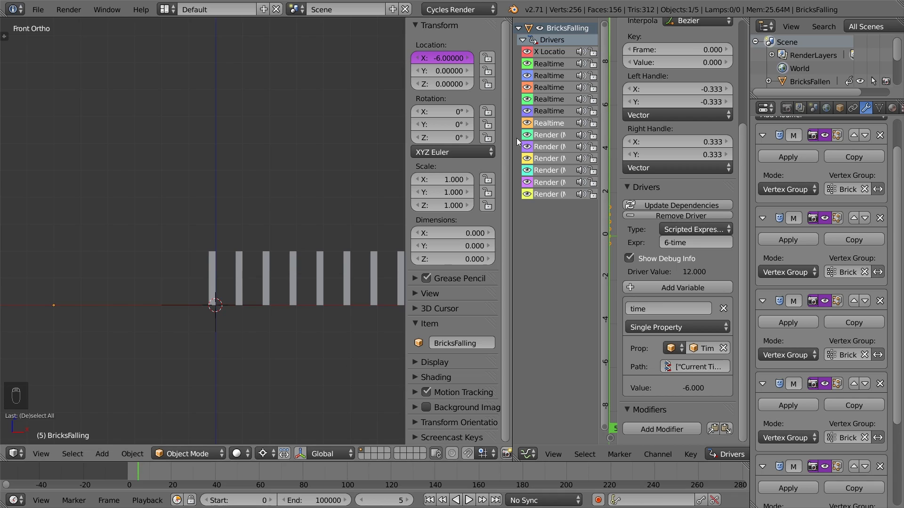
click(544, 53)
click(662, 242)
text(max()
key(Right)
key(Right)
key(Right)
text(,0))
key(Return)
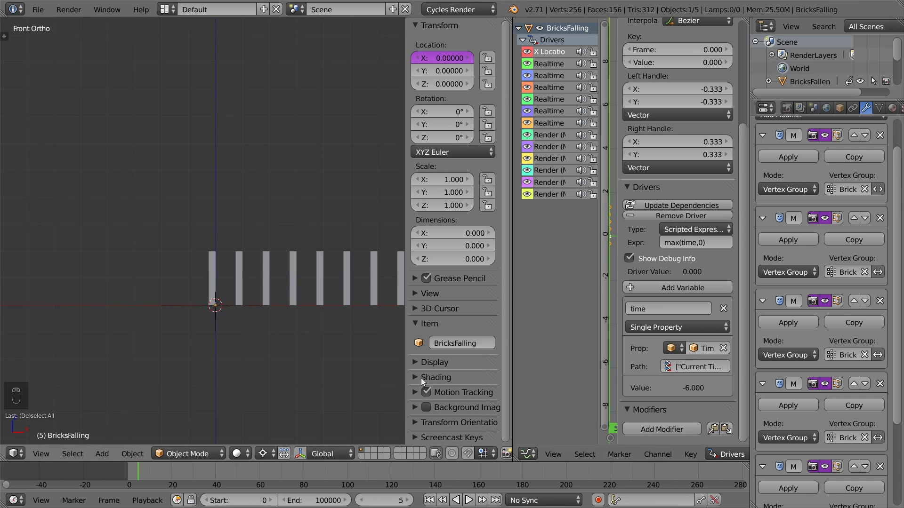
- Reset the Domino object's Start Frame to 0 and return to frame 0
mouse_move(136, 469)
mouse_down()
mouse_move(190, 471)
mouse_move(147, 473)
mouse_up()
scroll(277, 342, down, 6)
shift+middle_drag(203, 310, 168, 289)
right_click(125, 267)
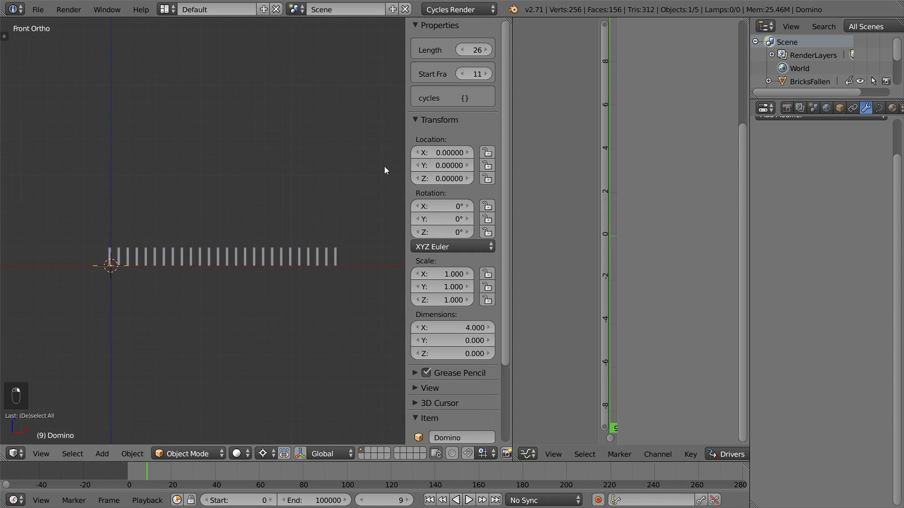
click(474, 73)
text(0)
key(Return)
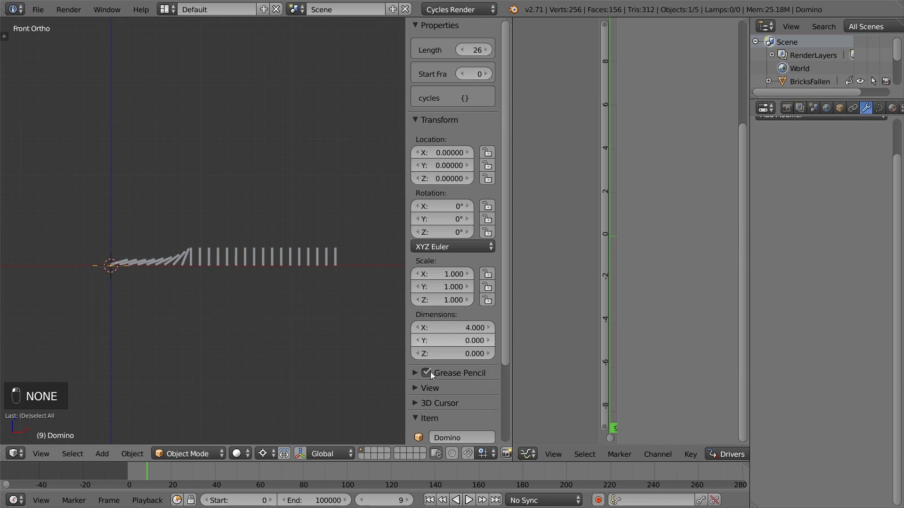
click(429, 500)
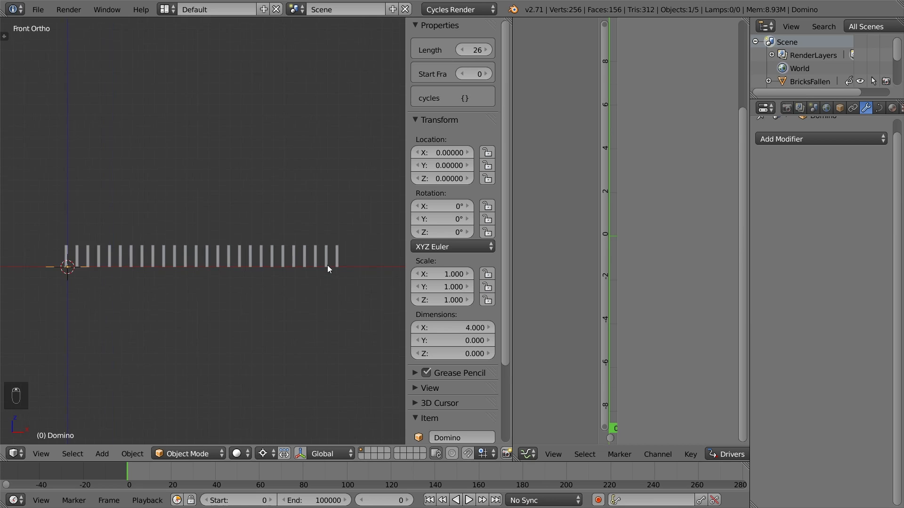
- Scrub to frame 32 and add a Mask modifier to BricksStanding below its array
scroll(327, 266, up, 5)
shift+middle_drag(326, 265, 210, 257)
right_click(211, 257)
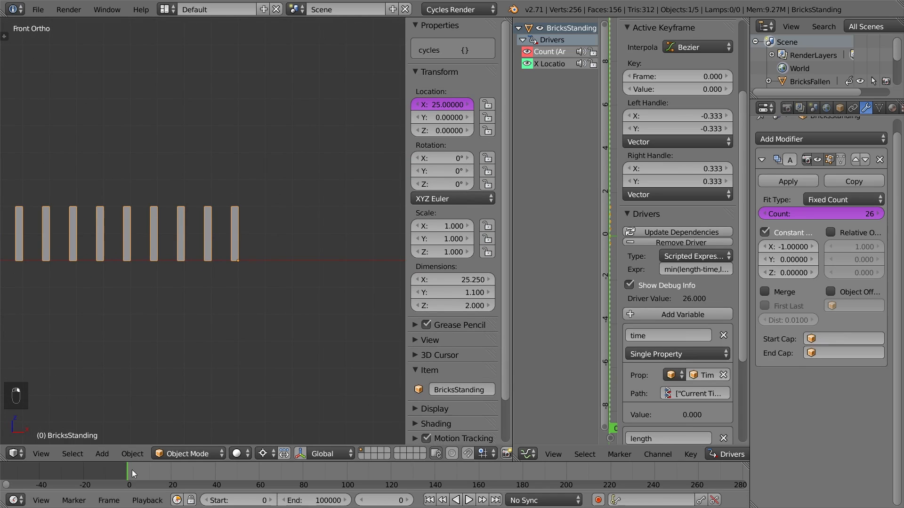
drag(129, 475, 197, 476)
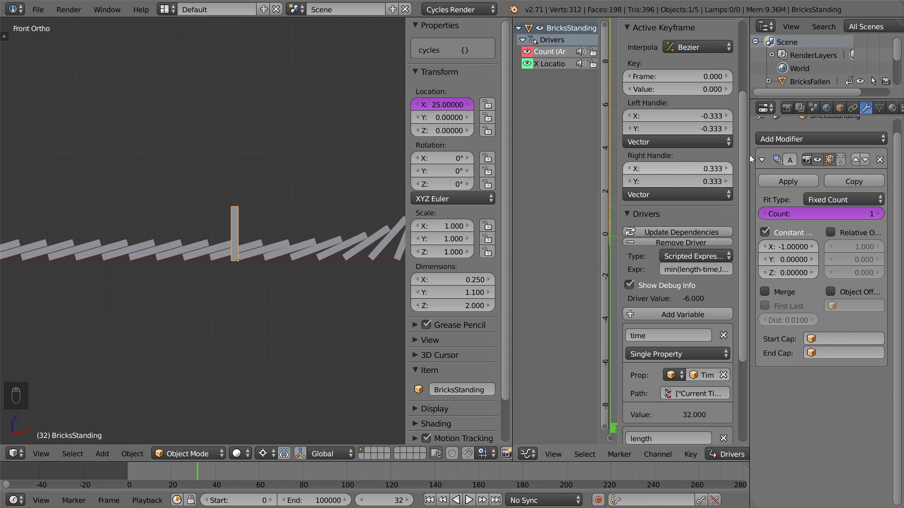
click(784, 138)
click(630, 254)
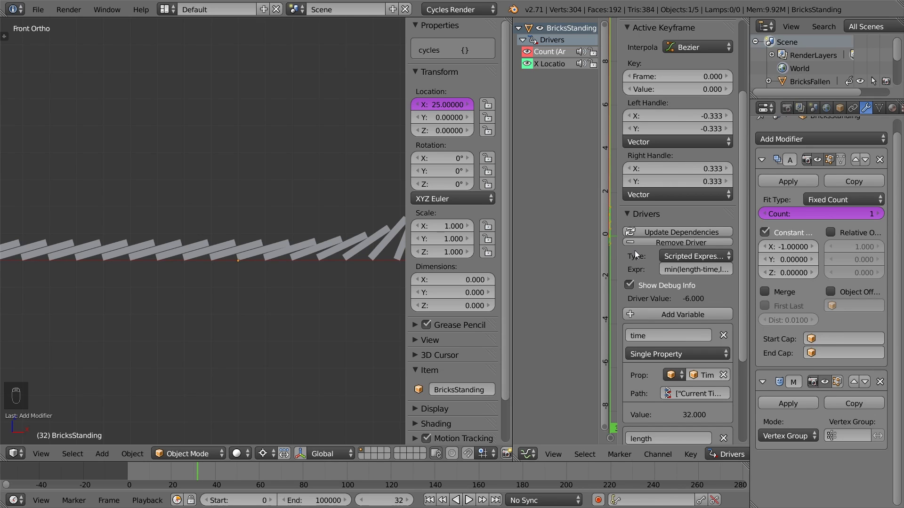
- Copy the array Count driver onto the new mask's Invert option and scrub back to frame 22
right_click(789, 214)
click(758, 230)
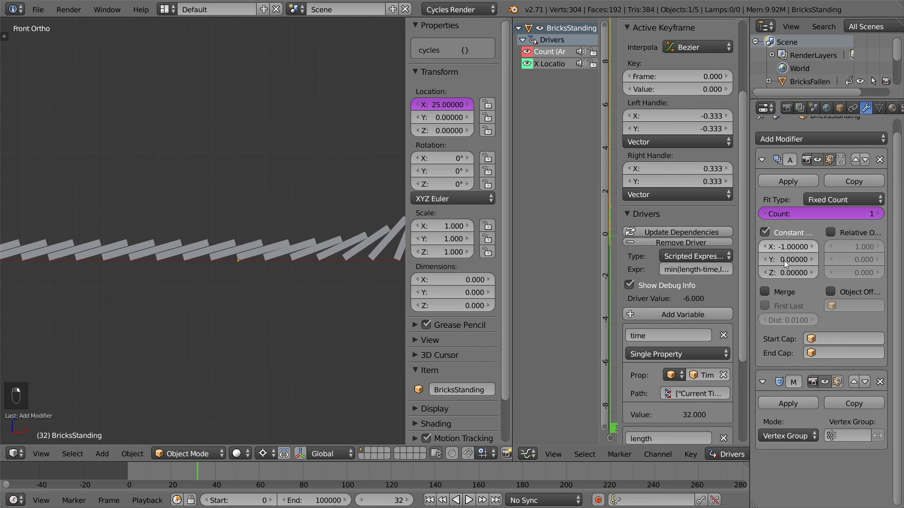
right_click(877, 436)
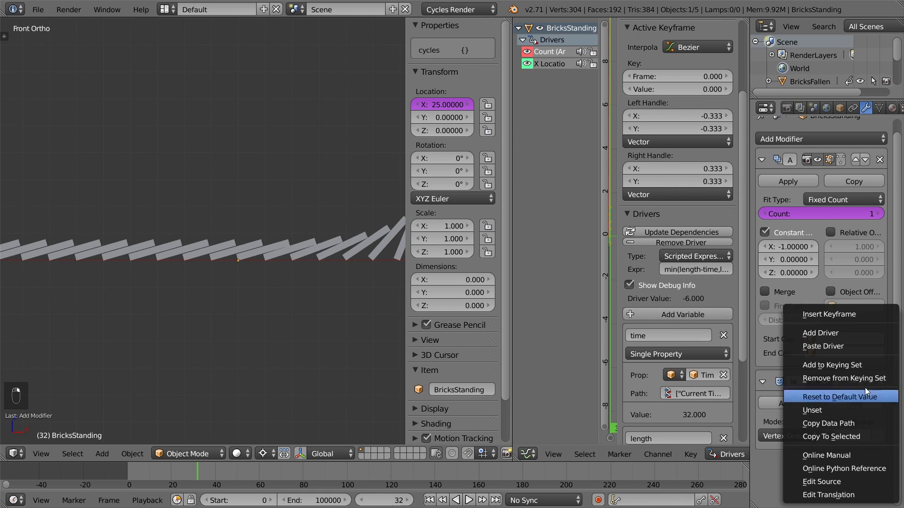
click(863, 346)
drag(199, 473, 176, 481)
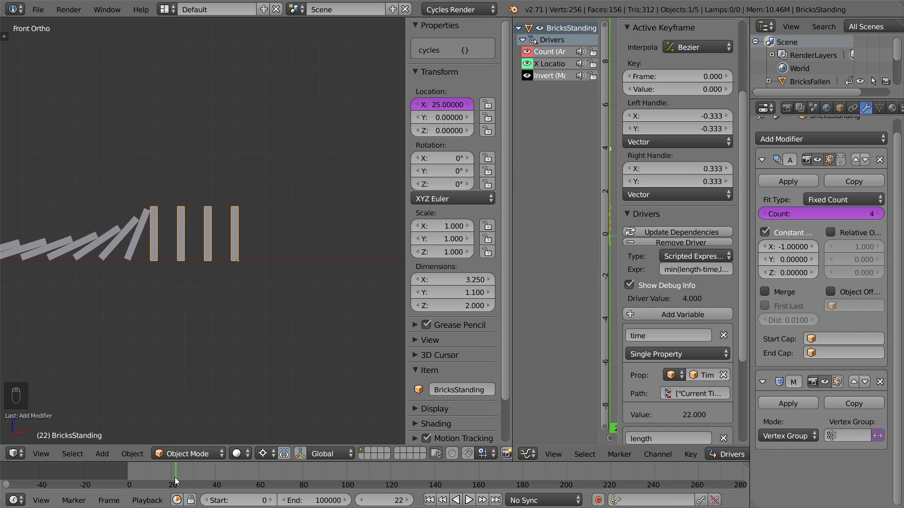
- Select BricksFalling and scrub to frame 28 to examine the falling dominoes at the end of the path
right_click(131, 239)
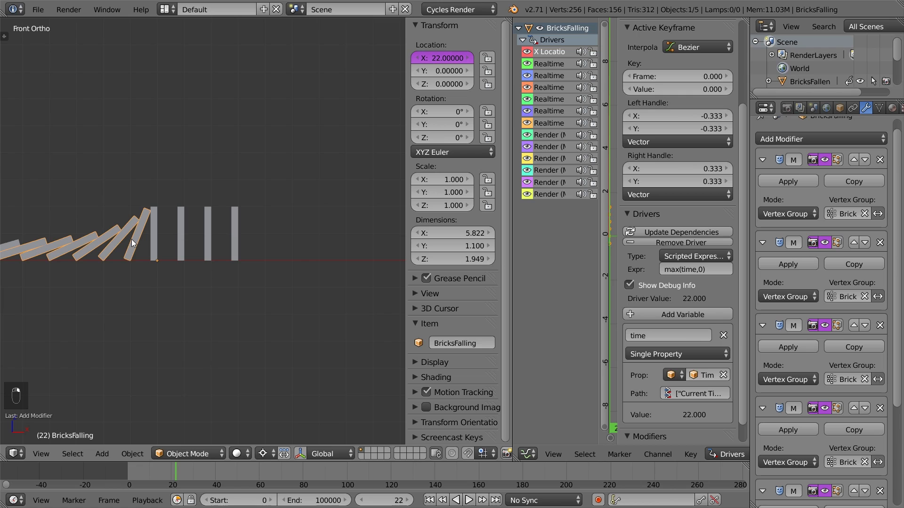
drag(177, 470, 198, 471)
drag(218, 474, 189, 474)
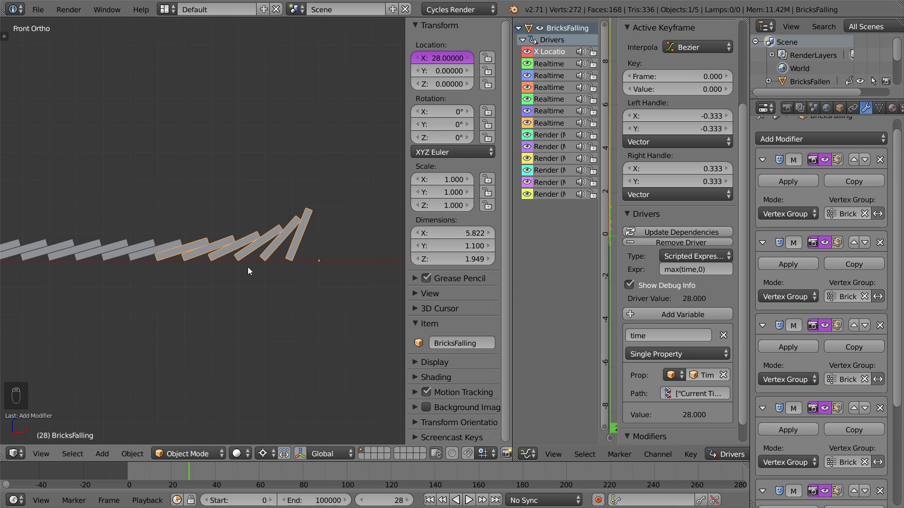
- Move BricksFalling temporarily away from the fallen dominoes, and undo the move
key(g)
click(238, 86)
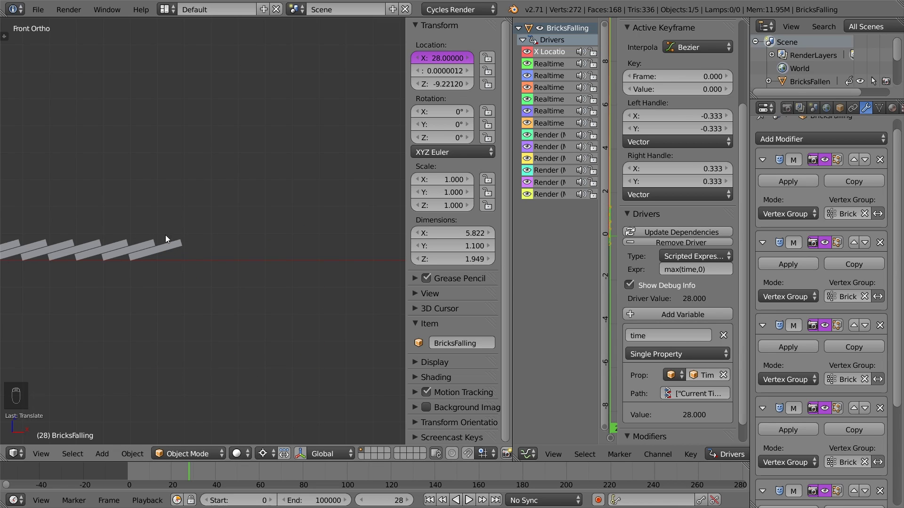
key(ctrl+z)
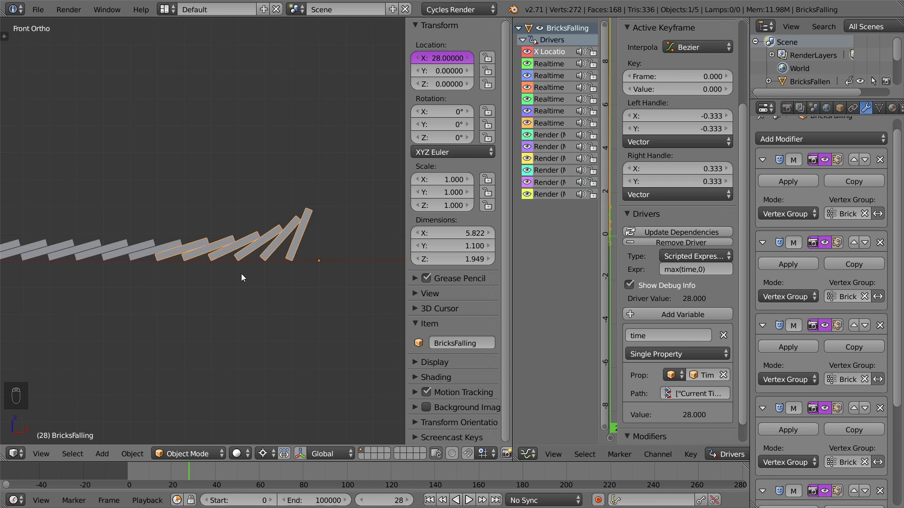
- At frame 34, add a variable named length to the BricksFalling X Location driver, reading the Domino object's ["Length"] property
drag(188, 465, 202, 468)
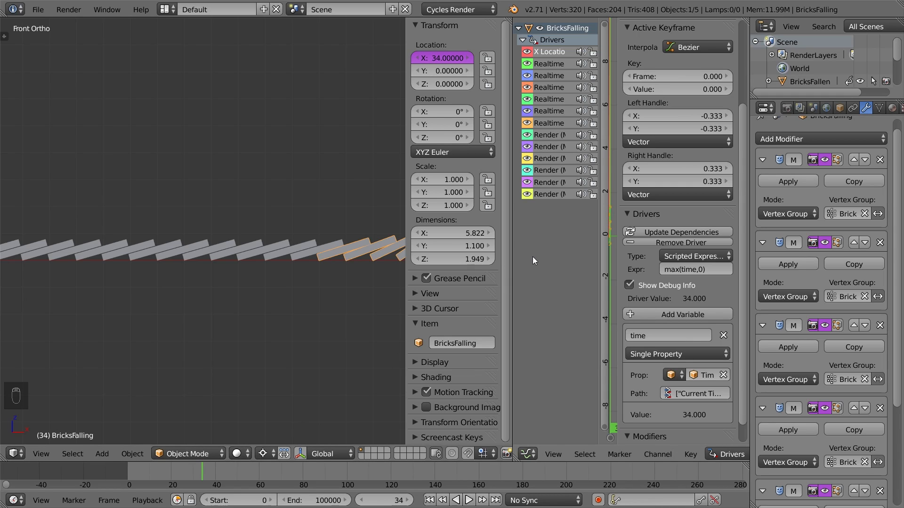
click(654, 314)
scroll(668, 339, down, 5)
click(697, 372)
text(do)
key(Return)
click(696, 388)
text(["Length"])
key(Return)
click(683, 336)
text(length)
key(Return)
- Set the BricksFalling X Location driver's expression to min(max(time,0),length)
click(664, 160)
key(Home)
text(min()
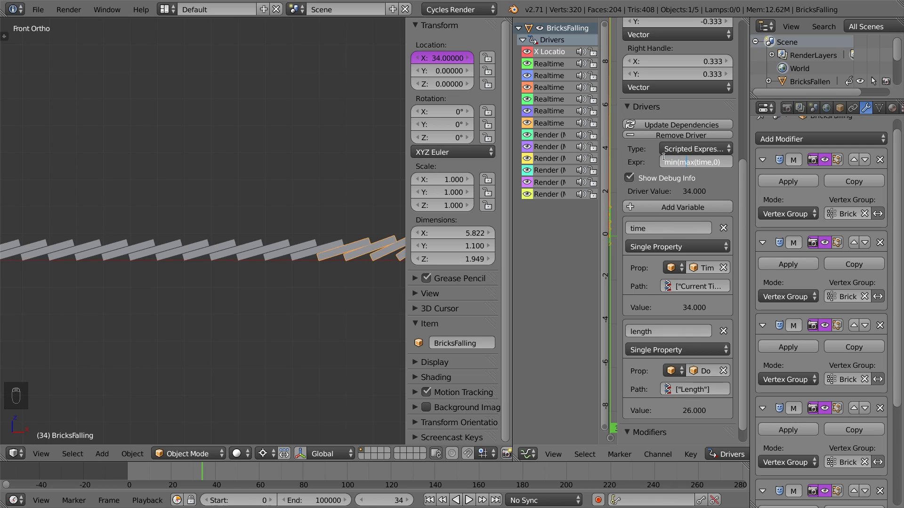
text(,length))
key(Return)
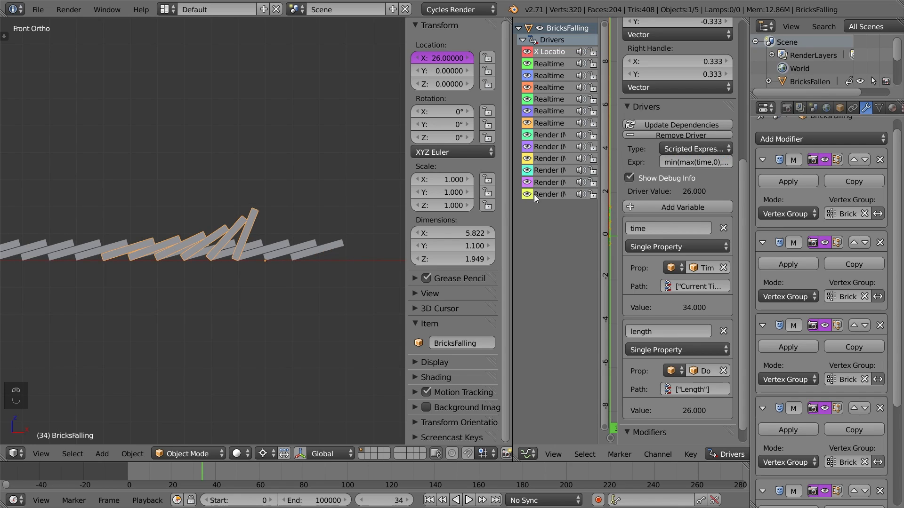
- Add a variable named length to the BricksFallen array Count driver, reading the Domino object's ["Length"] property
click(339, 244)
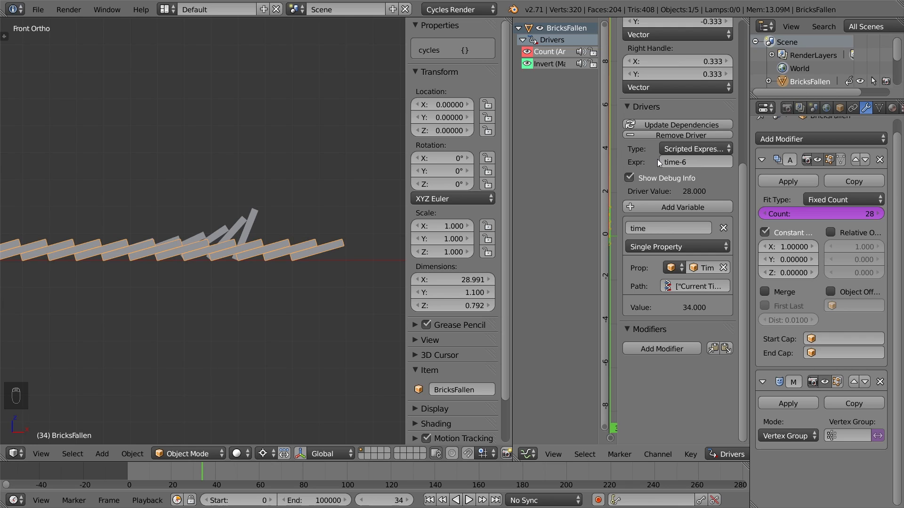
click(676, 204)
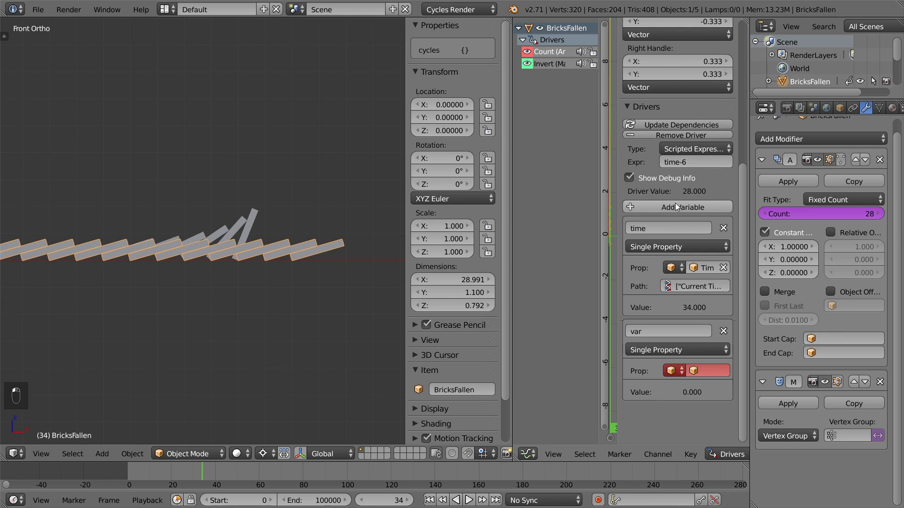
click(705, 366)
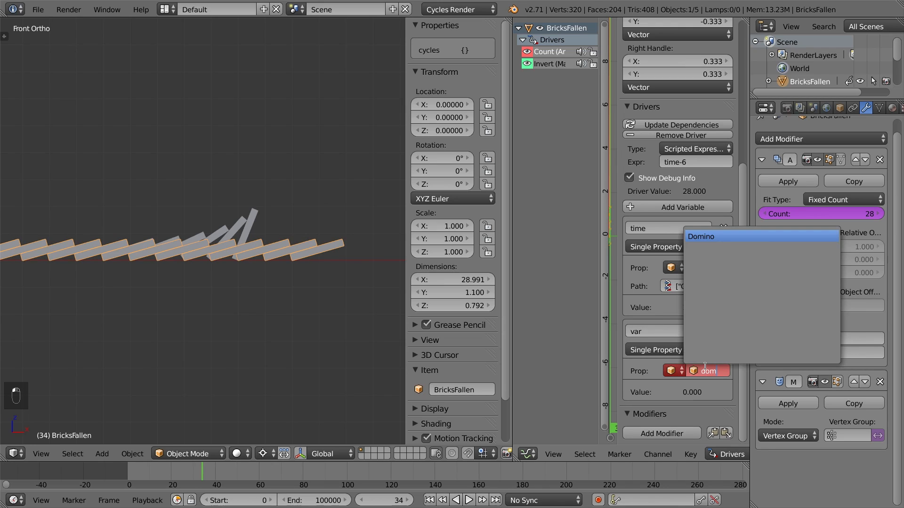
click(706, 235)
click(700, 387)
text(["Le)
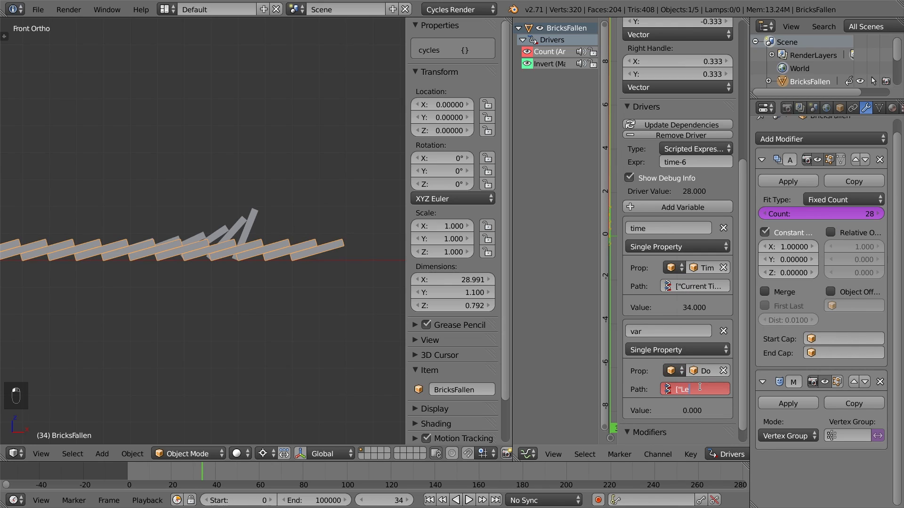
text(ngth"])
key(Return)
click(685, 336)
text(length)
key(Return)
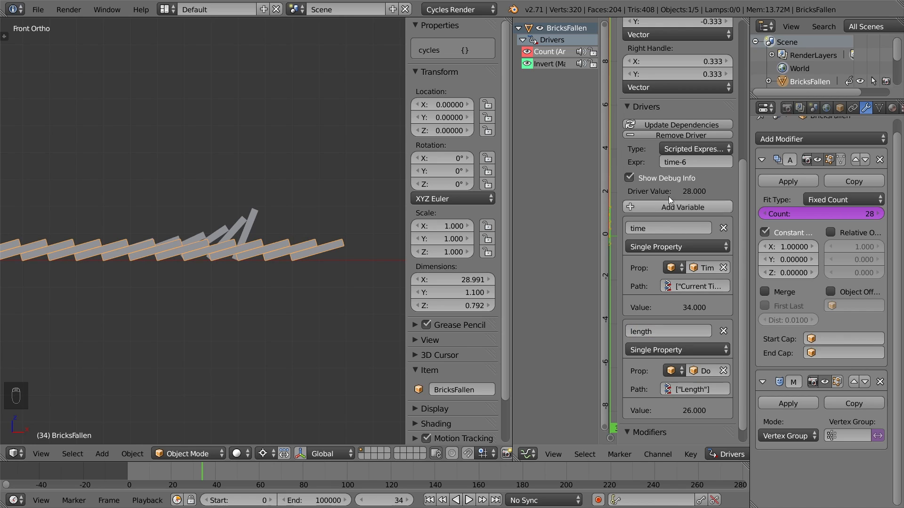
- Set the BricksFallen Count driver's expression to min(time-6,length-6), and scrub the timeline back to frame 26
click(664, 162)
text(min()
key(End)
text(,length-6))
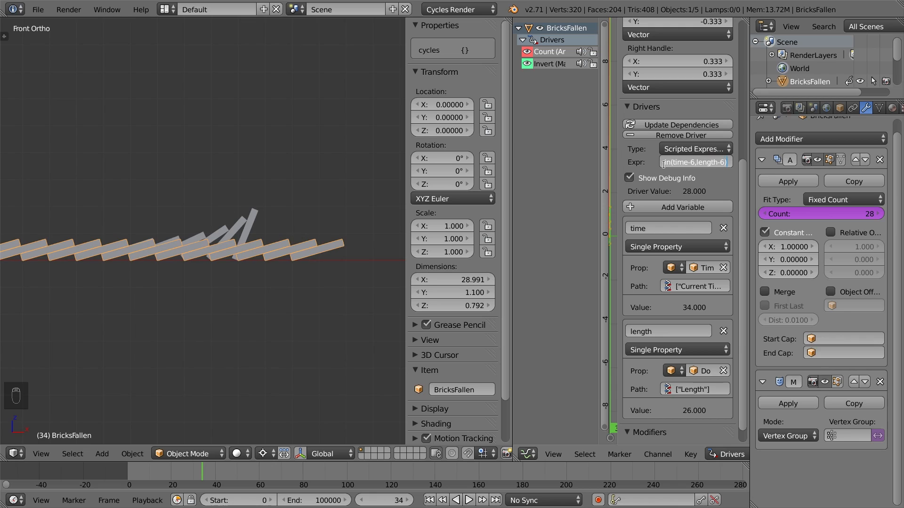
key(Return)
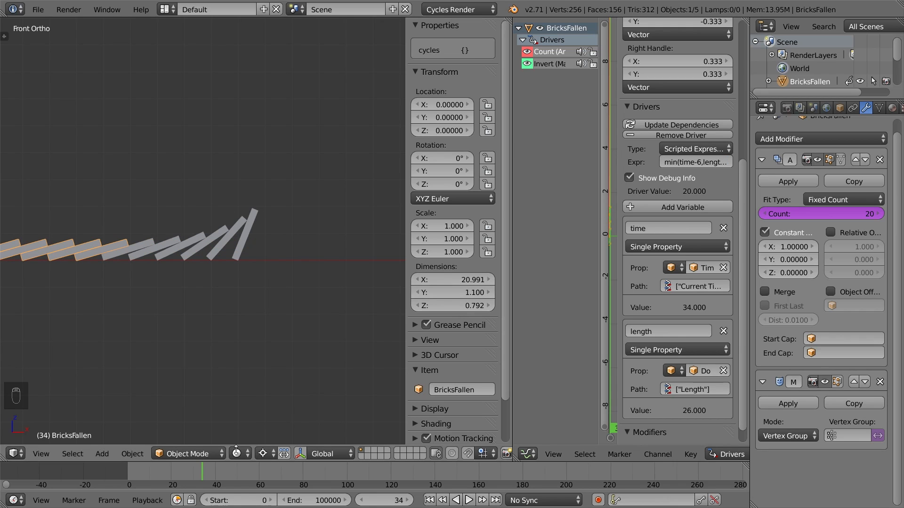
mouse_move(202, 470)
mouse_down()
mouse_move(169, 470)
mouse_move(245, 473)
mouse_move(186, 471)
mouse_up()
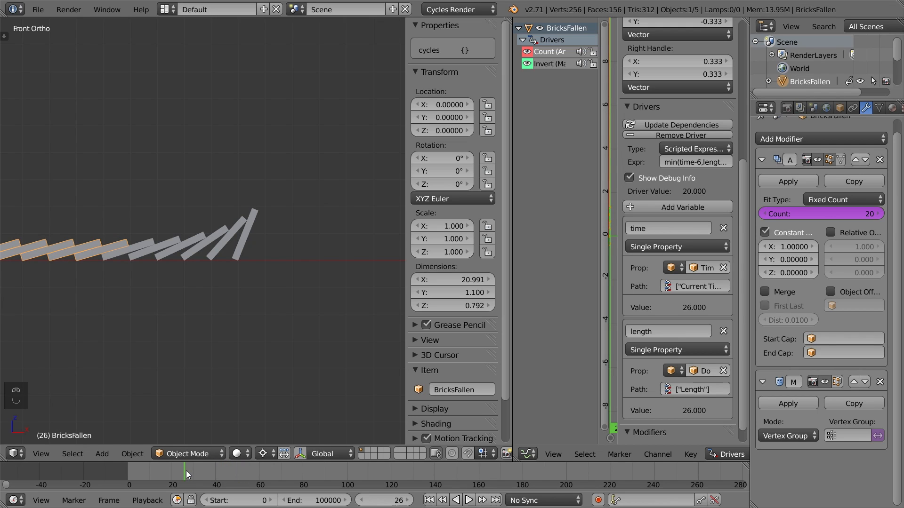
- Duplicate BricksFalling in place and move the copy 2 units along Y
right_click(235, 254)
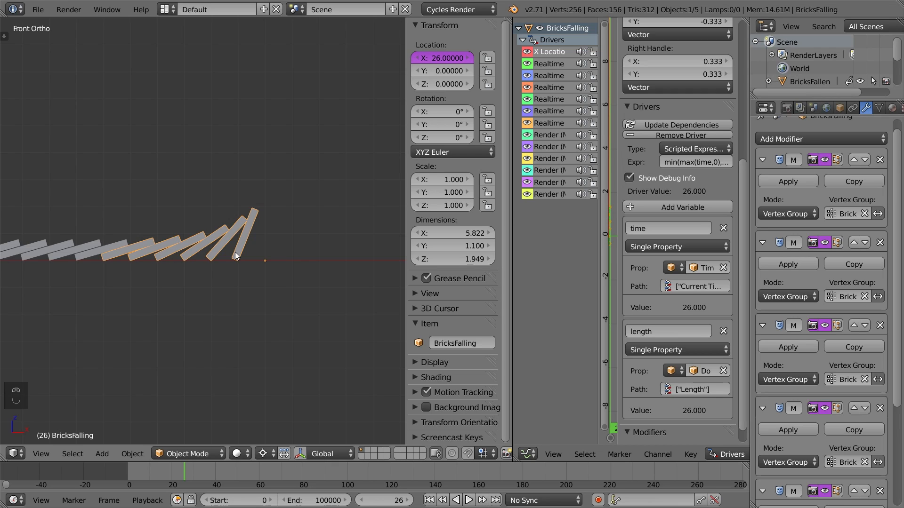
middle_drag(322, 250, 278, 289)
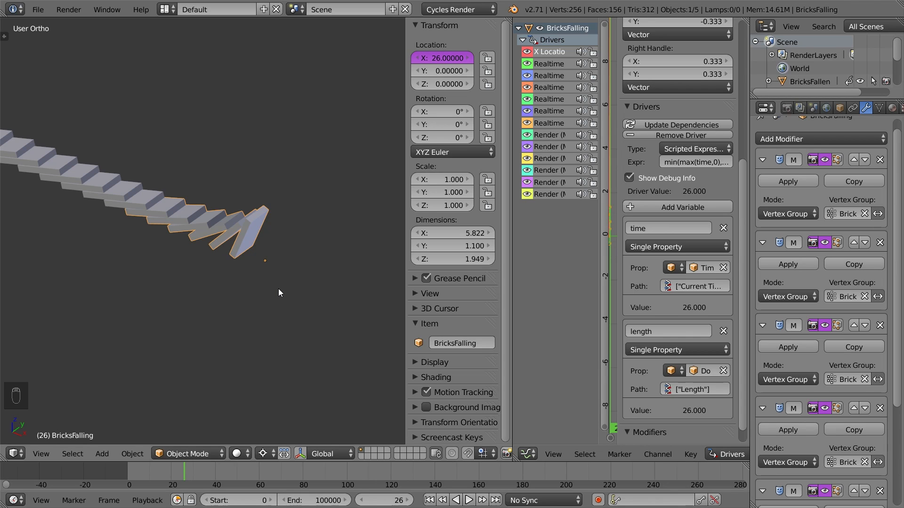
key(shift+d)
right_click(293, 287)
text(gy2)
key(Return)
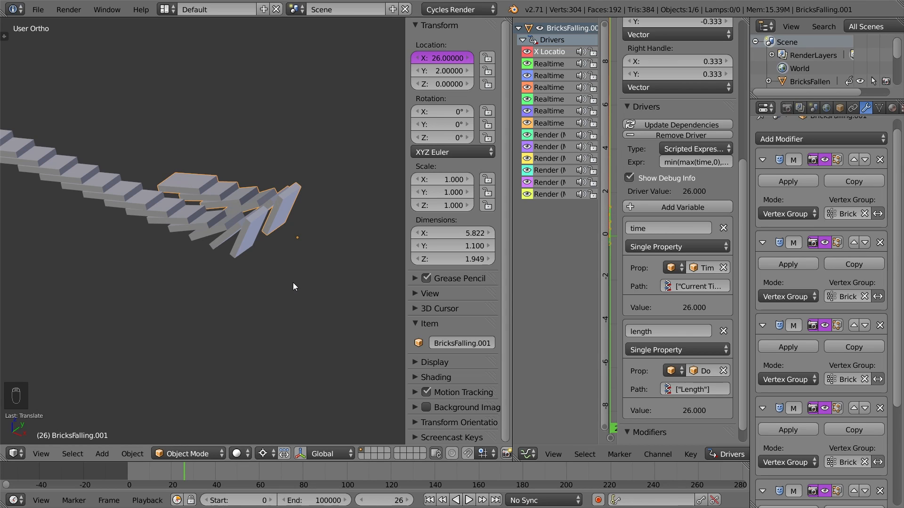
- Delete the location drivers from the BricksFalling duplicate and parent it to the original BricksFalling
right_click(445, 59)
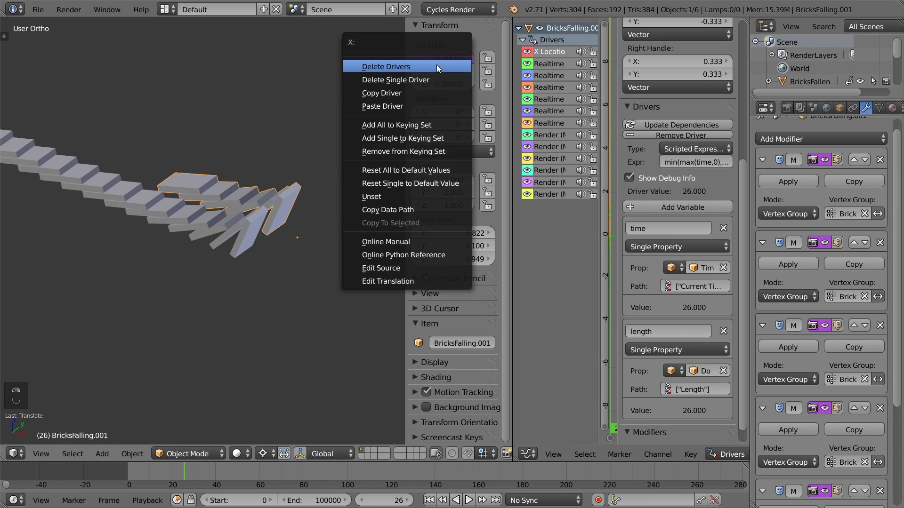
click(437, 65)
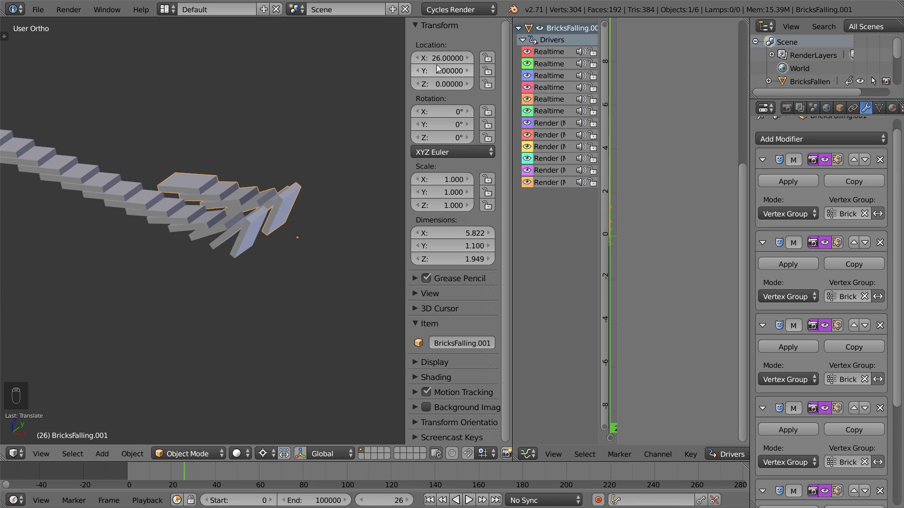
shift+right_click(221, 223)
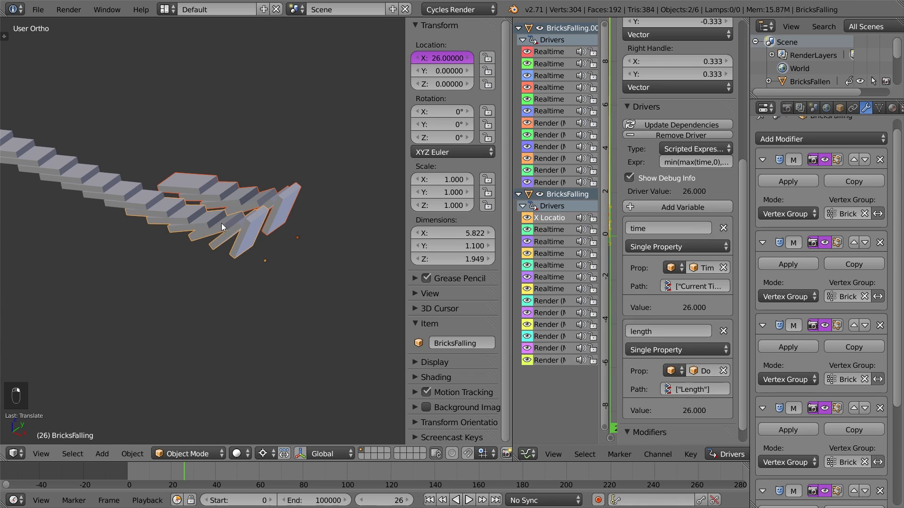
key(ctrl+p)
click(221, 223)
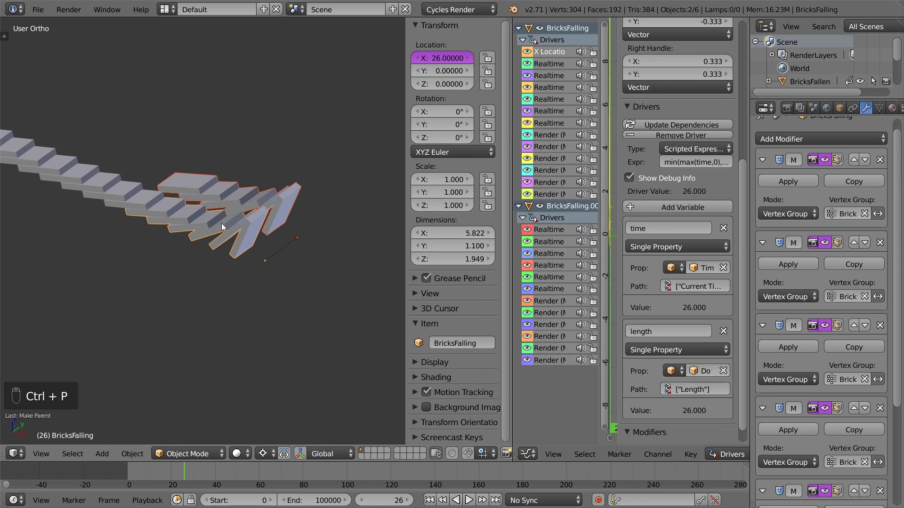
- Remove all six Mask modifiers from BricksFalling.001 and delete its leftover driver channels
right_click(278, 200)
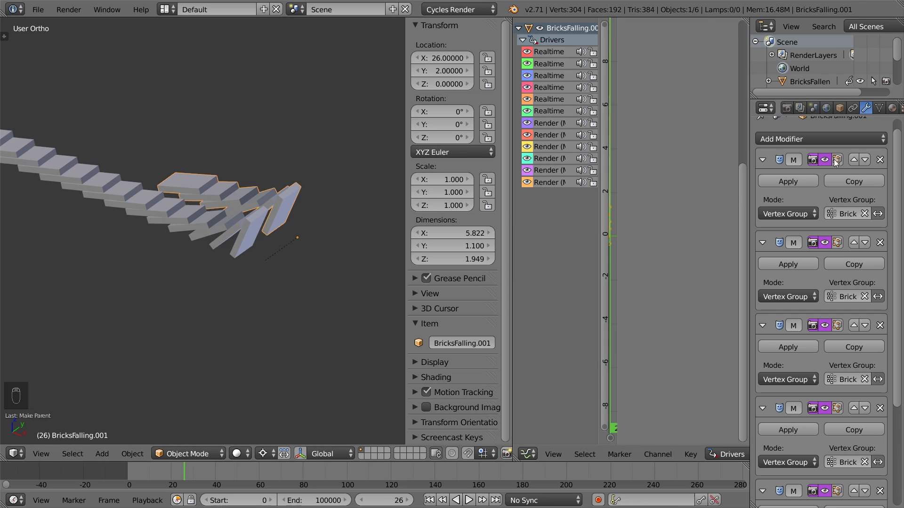
click(880, 160)
click(880, 160)
click(879, 160)
click(879, 160)
click(879, 160)
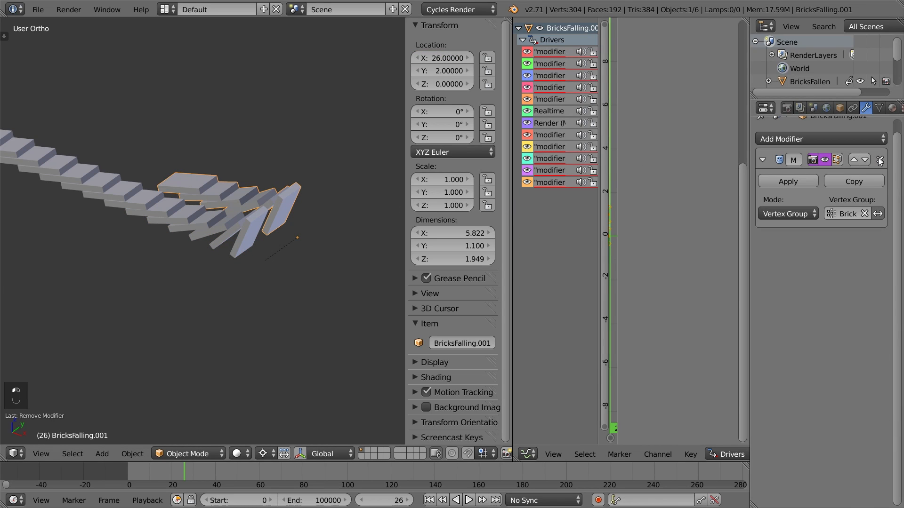
click(879, 160)
key(b)
drag(558, 198, 553, 50)
key(Delete)
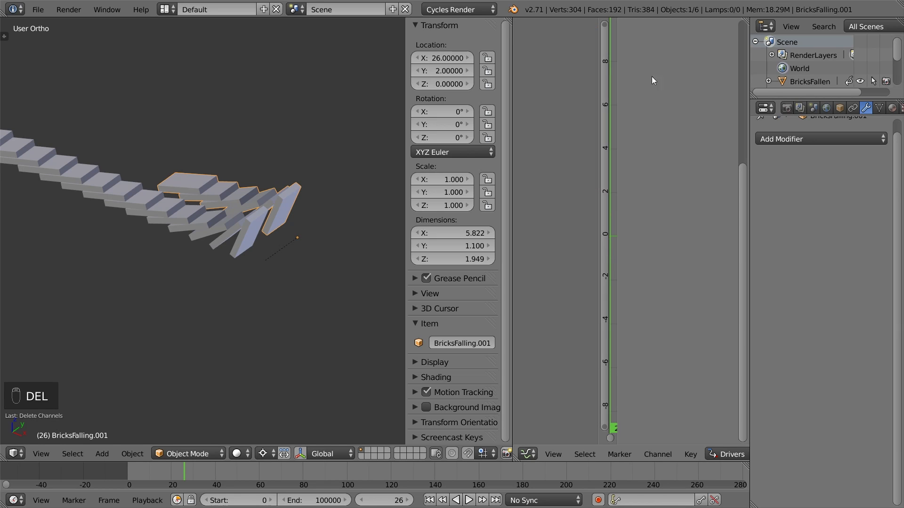
- Delete all vertex groups from BricksFalling.001
click(879, 108)
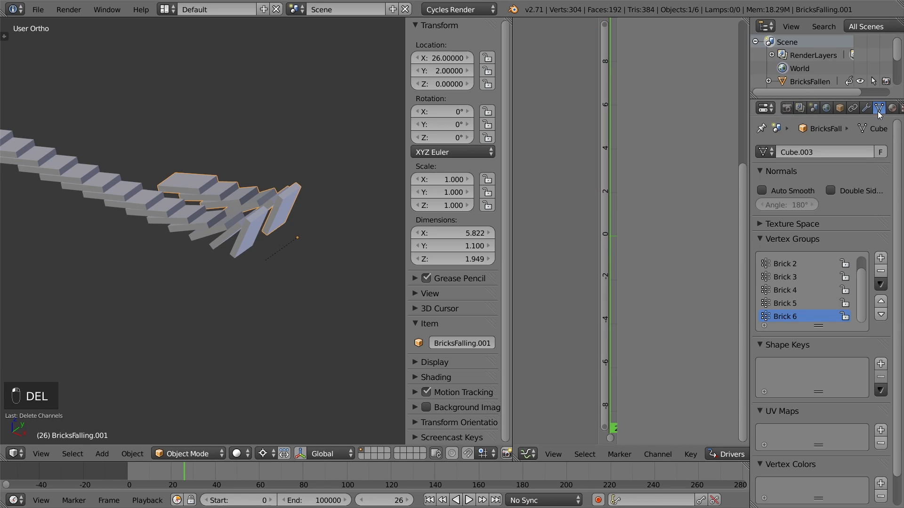
click(880, 283)
click(803, 406)
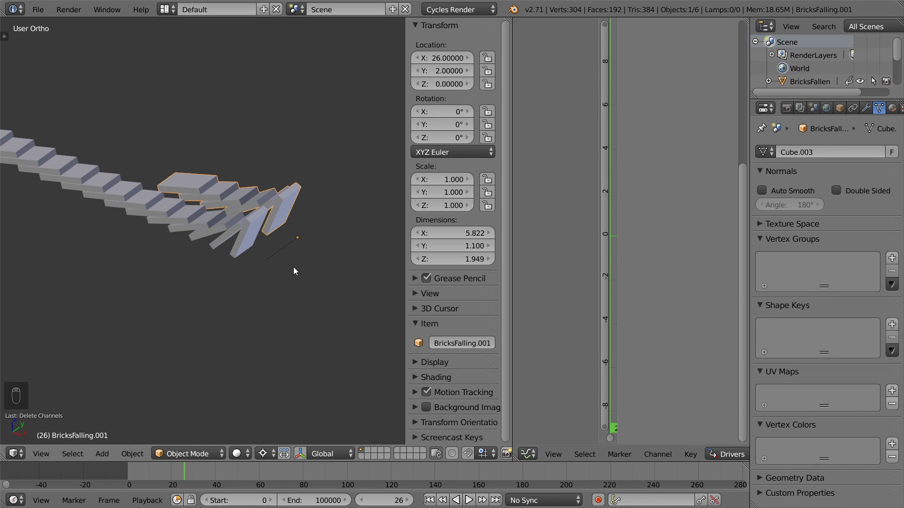
- Hide the original BricksFalling, and in BricksFalling.001's mesh rotate the frontmost domino about 34° forward around its lower front corner
key(h)
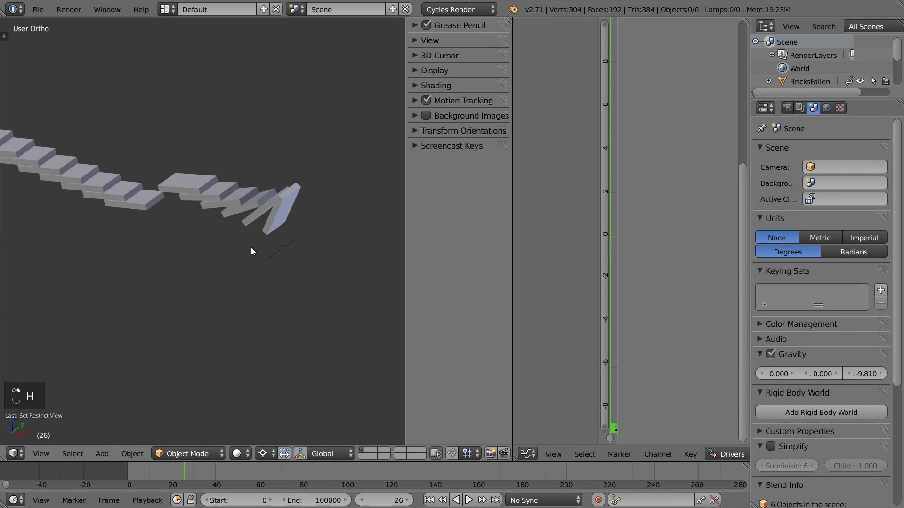
key(KP_1)
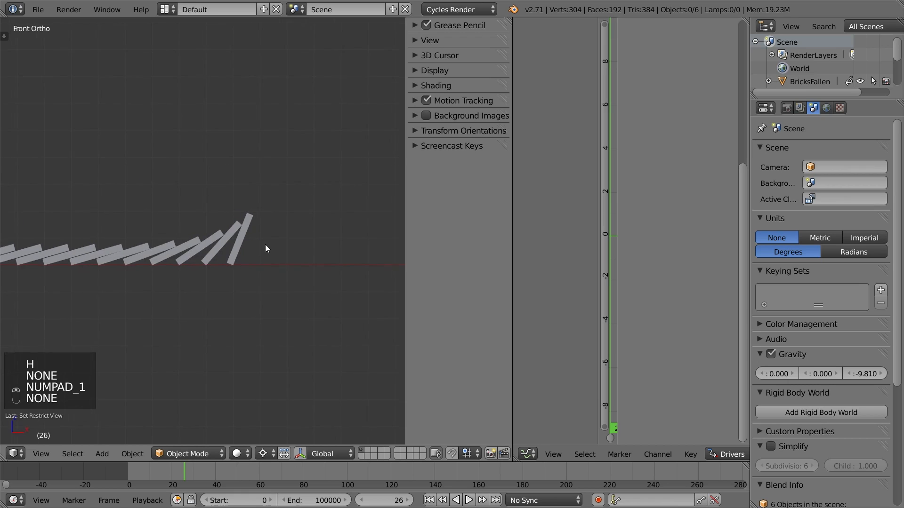
right_click(268, 232)
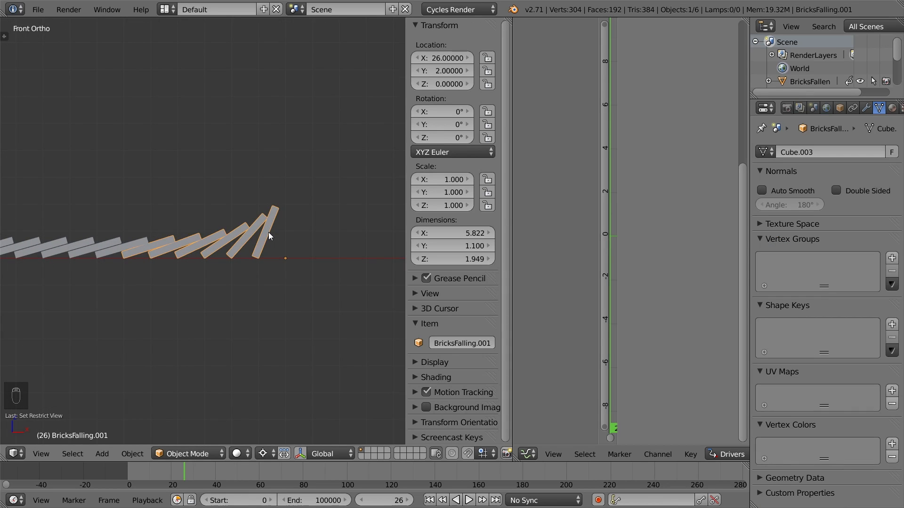
key(Tab)
scroll(268, 232, up, 5)
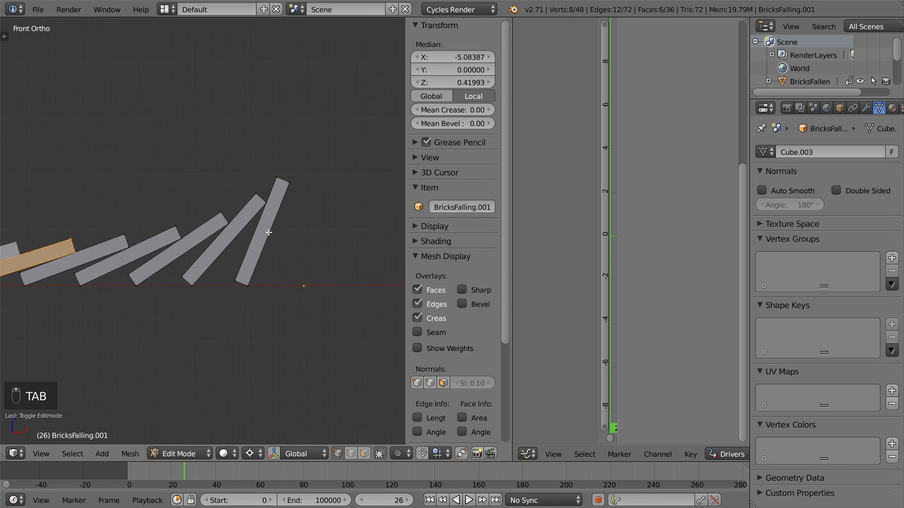
right_click(244, 296)
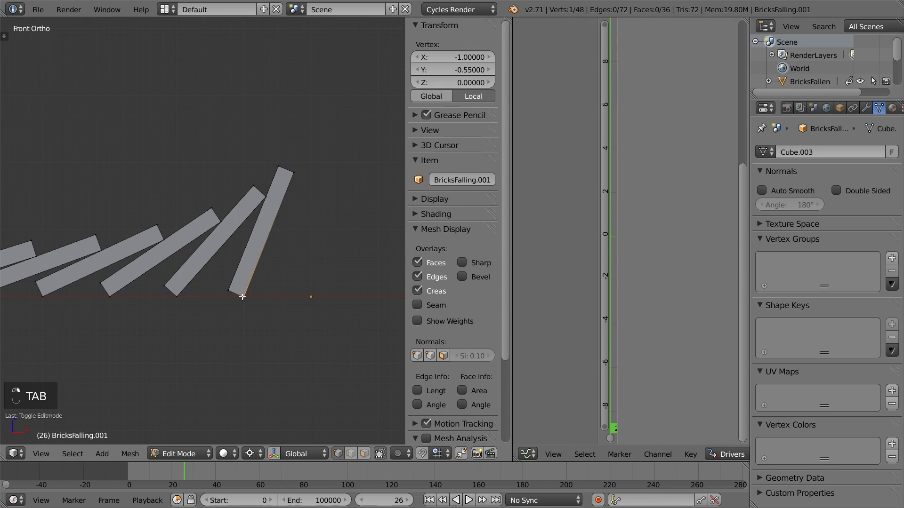
key(shift+s)
click(233, 337)
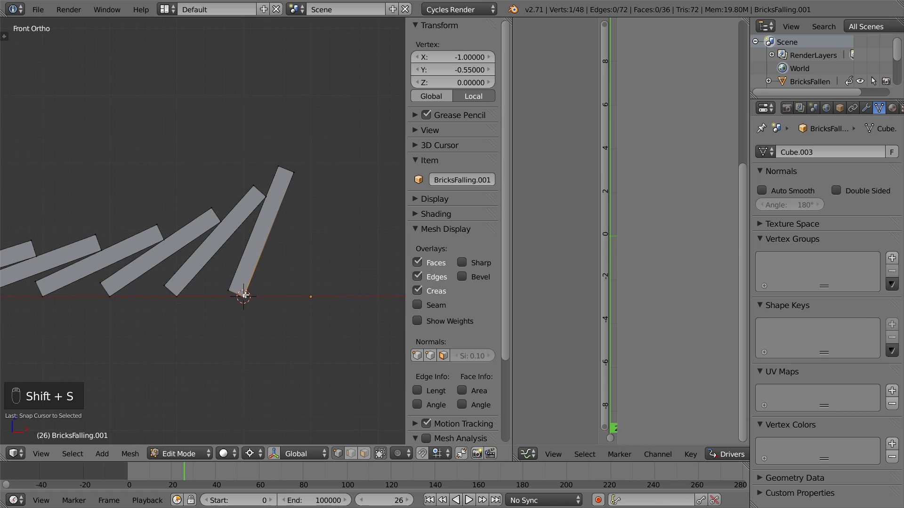
key(ctrl+l)
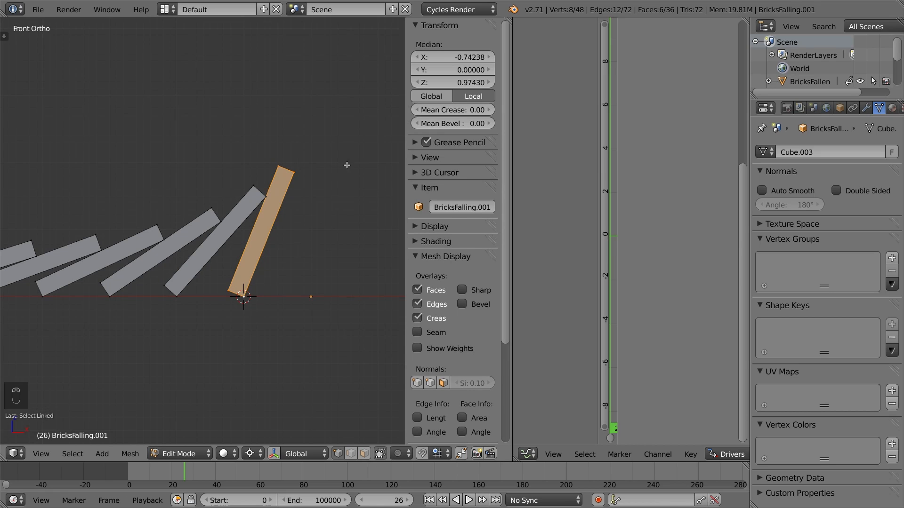
key(r)
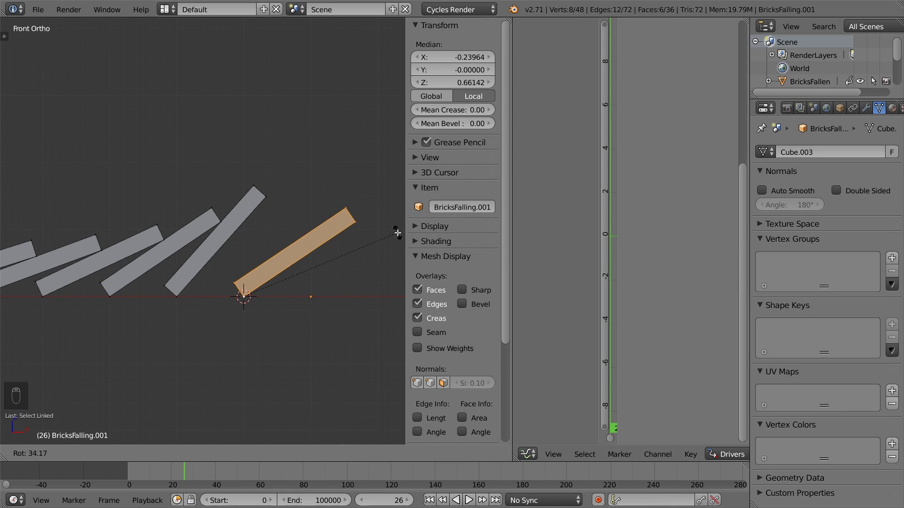
click(398, 230)
- Rotate the second domino from the front around its lower front corner until it leans on the frontmost domino
right_click(177, 297)
key(shift+s)
click(178, 296)
key(l)
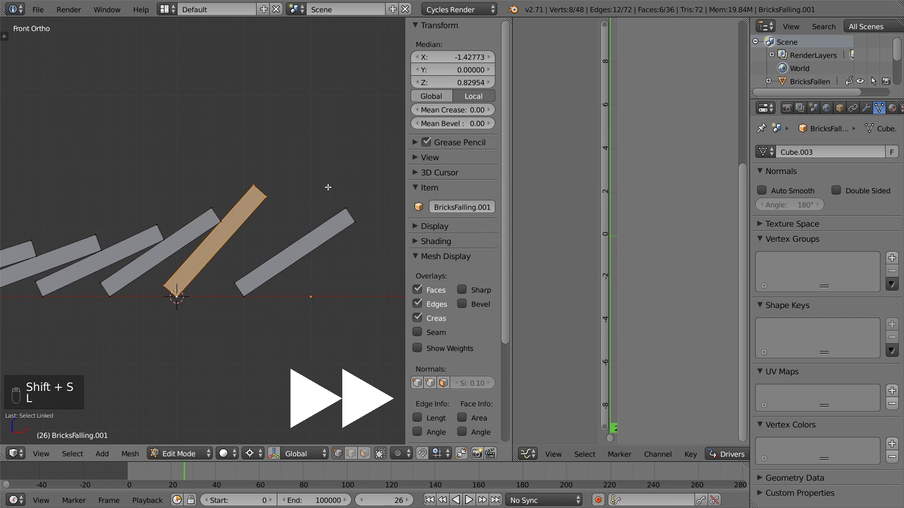
key(r)
click(351, 254)
- Rotate the third domino from the front around its lower front corner until it rests on the second one
right_click(109, 296)
key(shift+s)
click(109, 296)
key(l)
key(r)
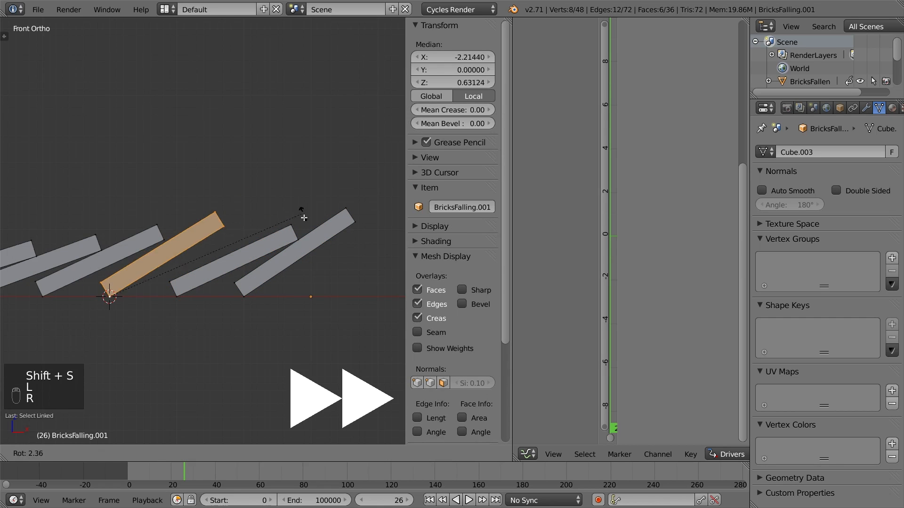
click(307, 255)
- Rotate the fourth domino from the front down around its lower front corner onto the third one
shift+middle_drag(111, 283, 271, 286)
right_click(203, 300)
key(shift+s)
click(203, 299)
key(l)
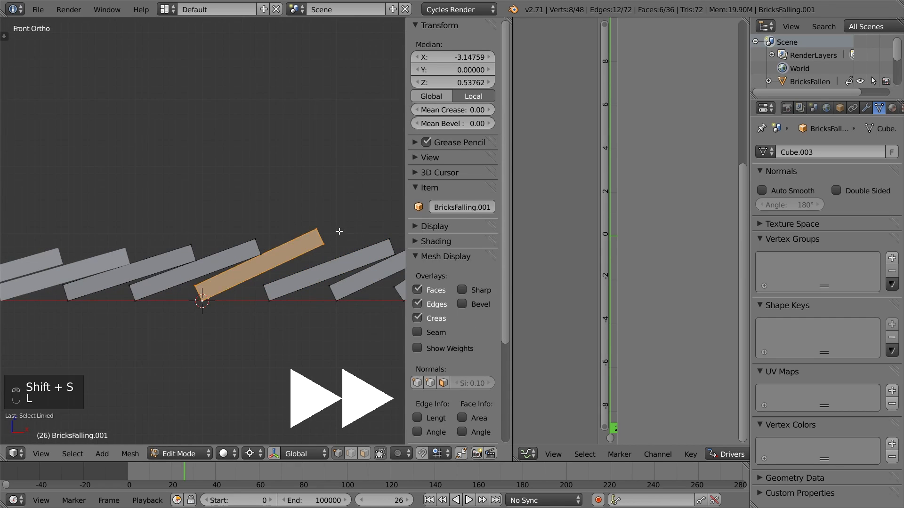
key(r)
click(365, 238)
- Rotate the fifth domino from the front slightly down around its lower front corner to rest on the fourth
right_click(135, 300)
key(shift+s)
click(136, 300)
key(l)
key(r)
click(285, 257)
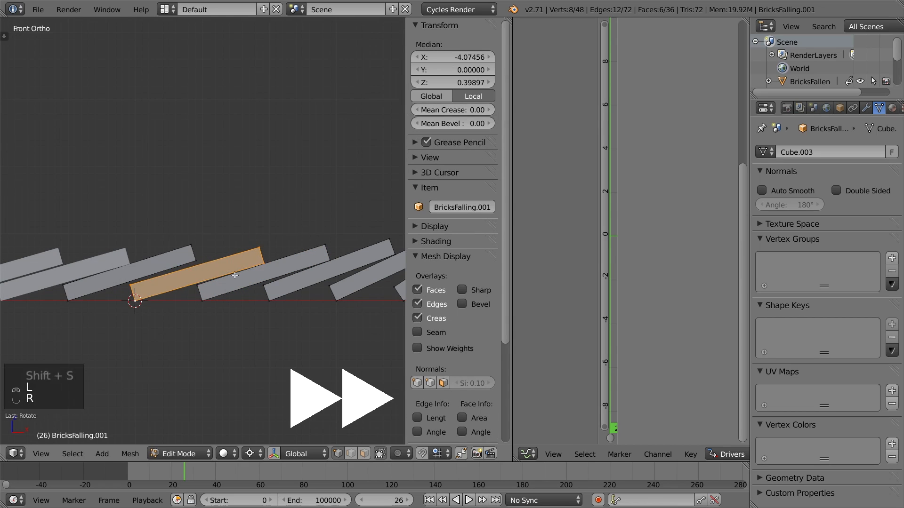
- Rotate the rearmost domino of BricksFalling.001 slightly down around its lower front corner to rest on the fifth
right_click(71, 300)
key(shift+s)
click(72, 300)
key(l)
key(r)
click(296, 230)
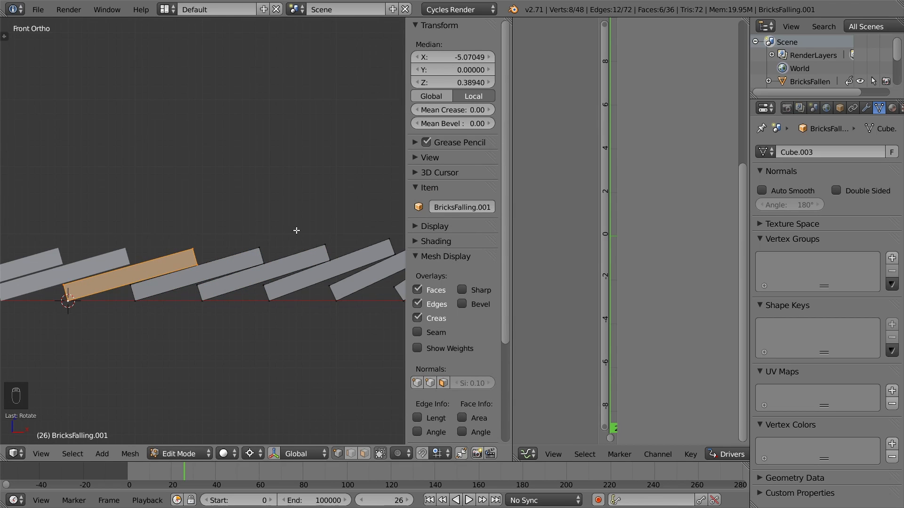
- Leave mesh editing, duplicate BricksFalling.001 and move the new copy 2 units along Y
key(Tab)
scroll(296, 230, down, 2)
middle_drag(296, 230, 253, 306)
key(shift+d)
right_click(260, 303)
key(g)
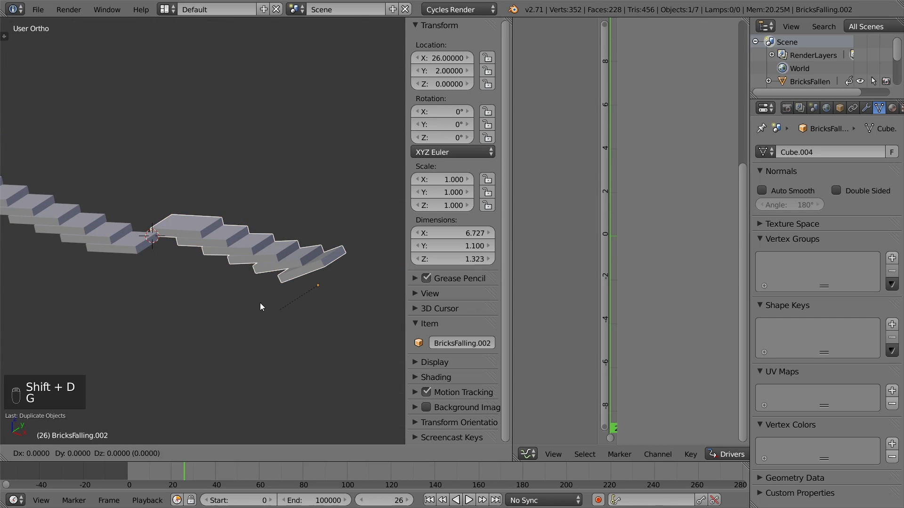
key(y)
key(2)
click(260, 303)
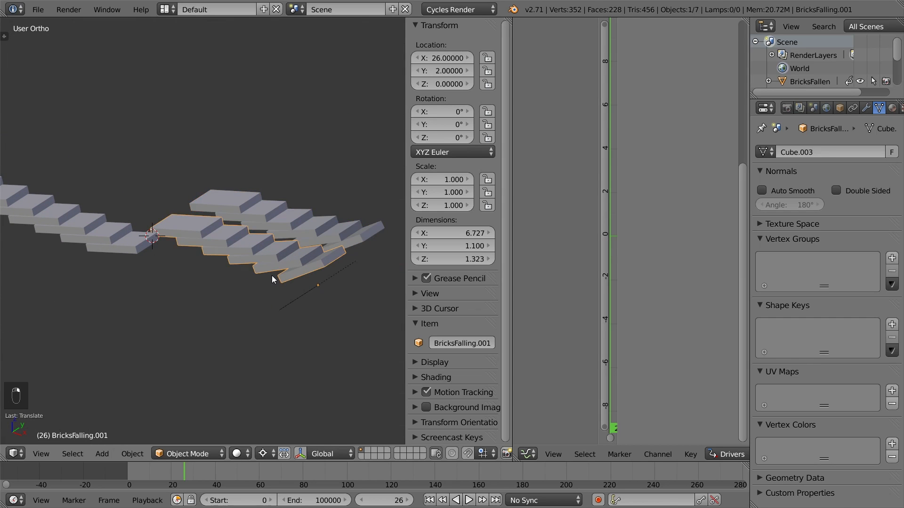
- Hide BricksFalling.001 and open the BricksFalling.002 mesh for editing in front view
key(h)
key(KP_1)
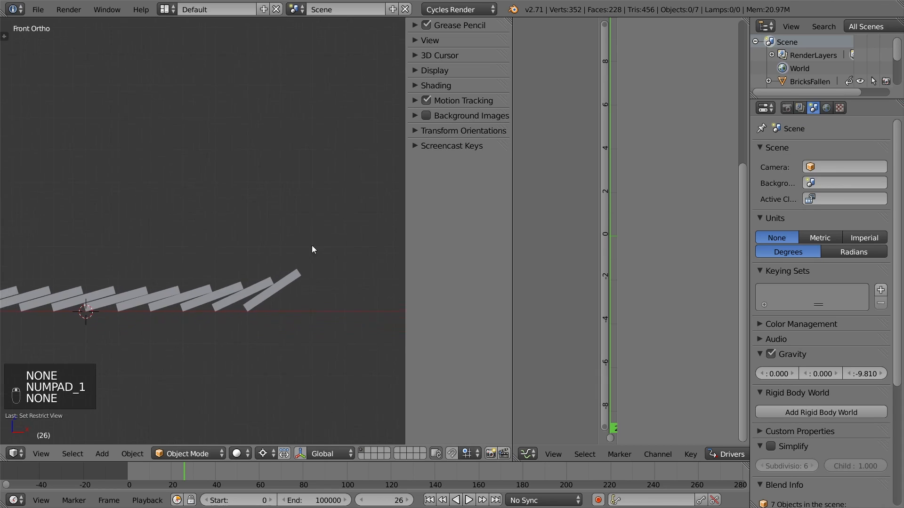
key(alt+h)
key(Tab)
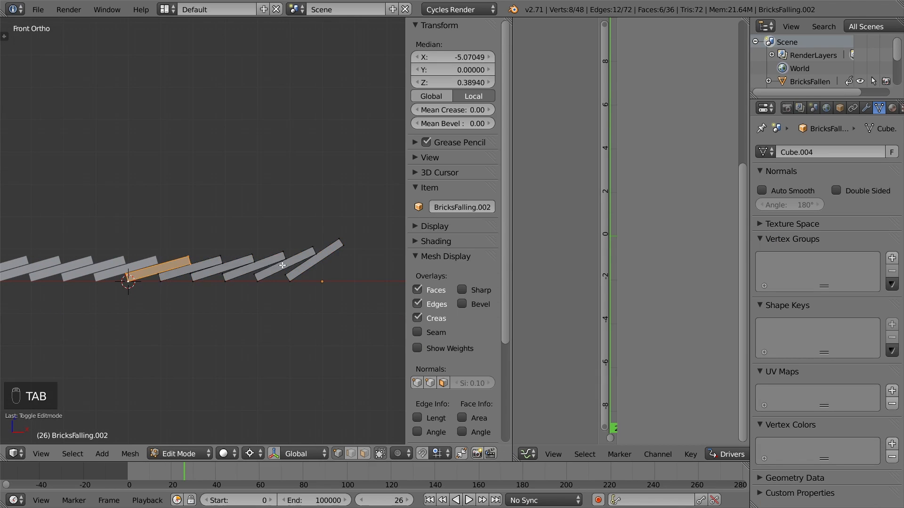
- Rotate the front domino of BricksFalling.002 around its lower corner until it lies flat on the ground line
scroll(282, 265, up, 4)
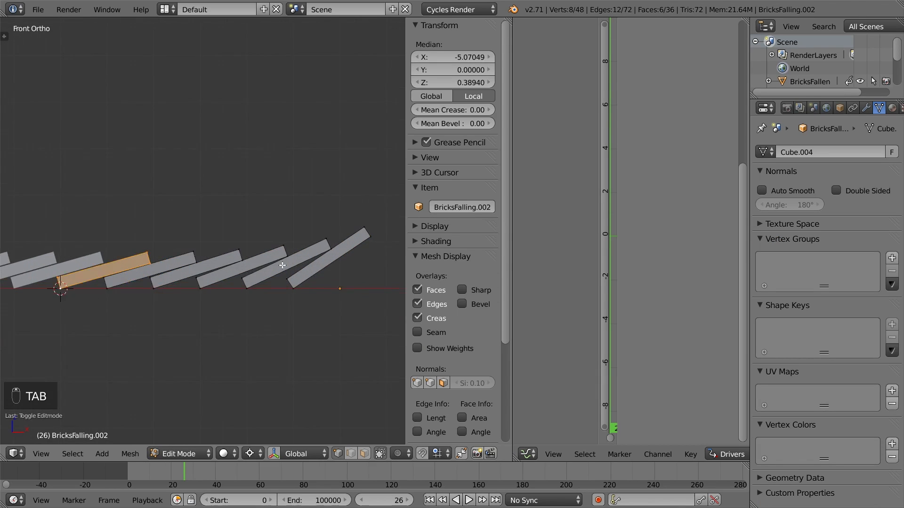
right_click(216, 279)
key(shift+s)
click(218, 282)
key(l)
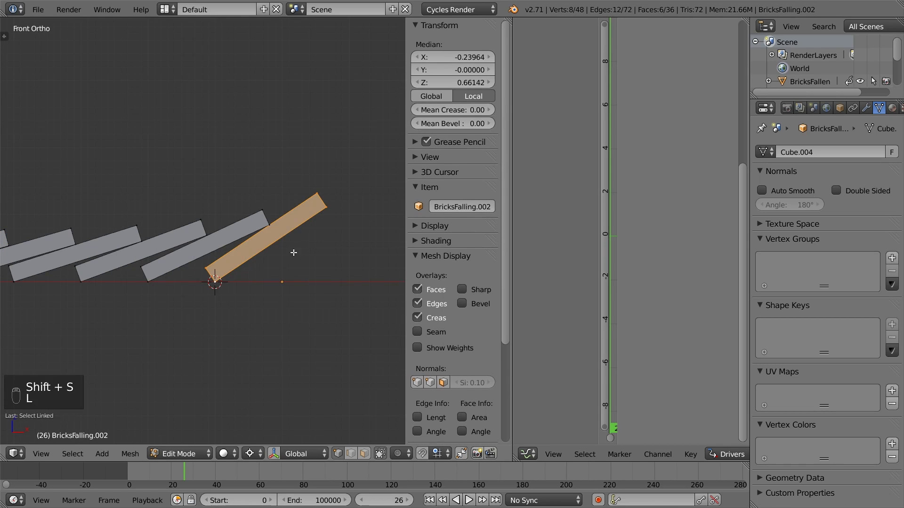
key(r)
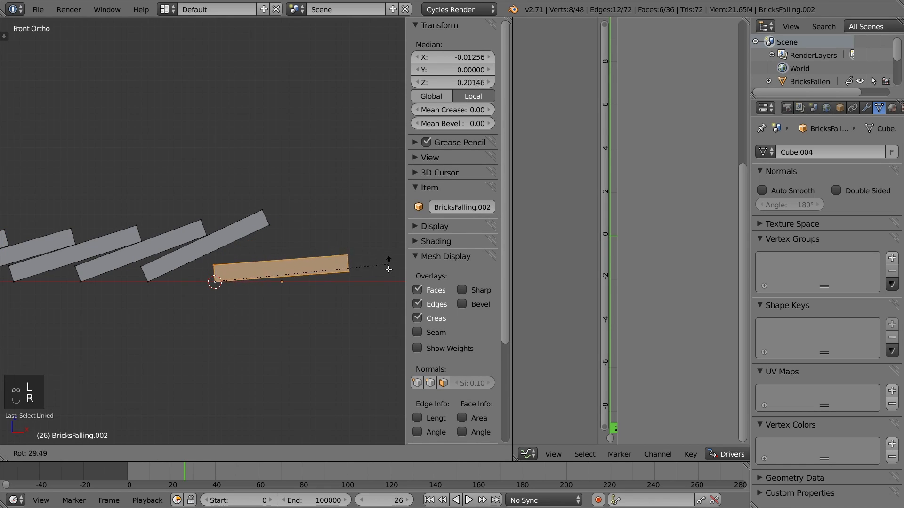
click(387, 277)
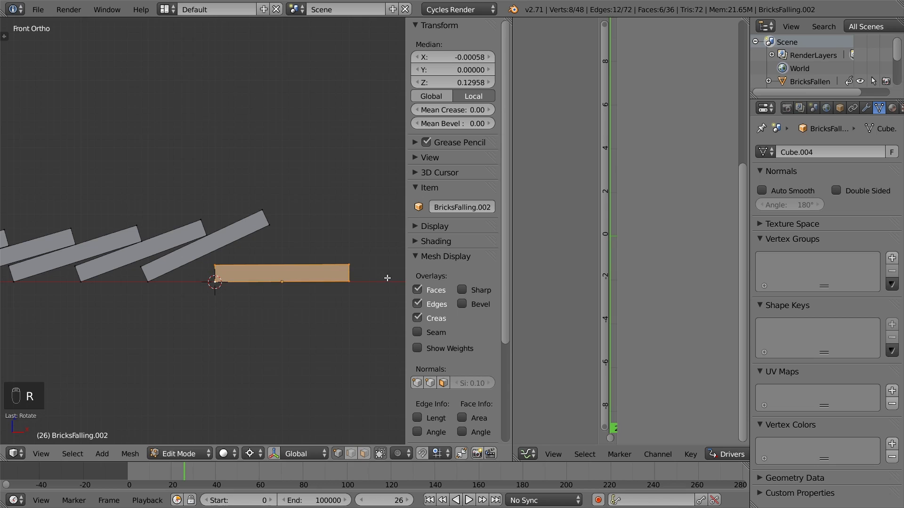
- Rotate the second domino from the front down around its lower front corner onto the flat one
right_click(148, 280)
key(shift+s)
click(149, 281)
key(l)
key(r)
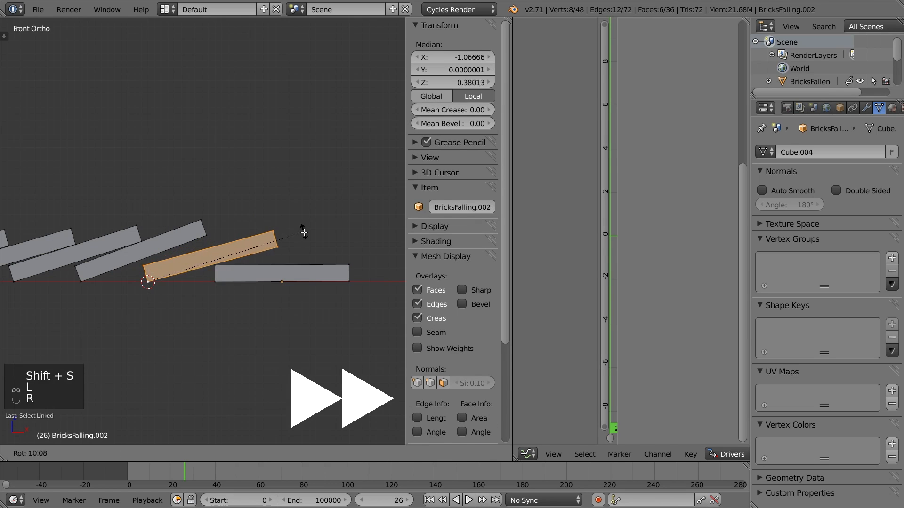
click(304, 232)
- Rotate the third domino from the front down around its lower front corner to rest on the second
right_click(83, 282)
key(shift+s)
click(83, 282)
key(l)
key(r)
click(270, 229)
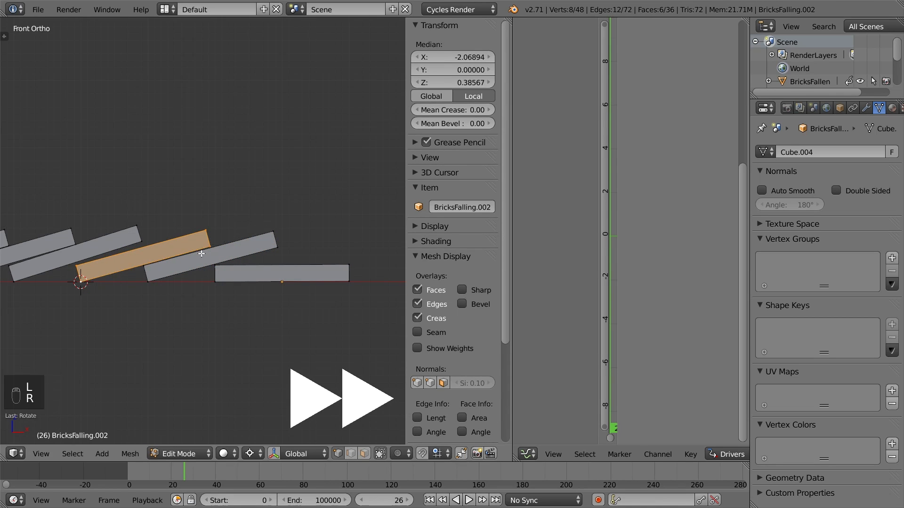
- Rotate the fourth domino from the front slightly down around its lower front corner to rest on the third
shift+middle_drag(117, 272, 302, 273)
right_click(199, 282)
key(shift+s)
click(199, 283)
key(l)
key(r)
click(333, 225)
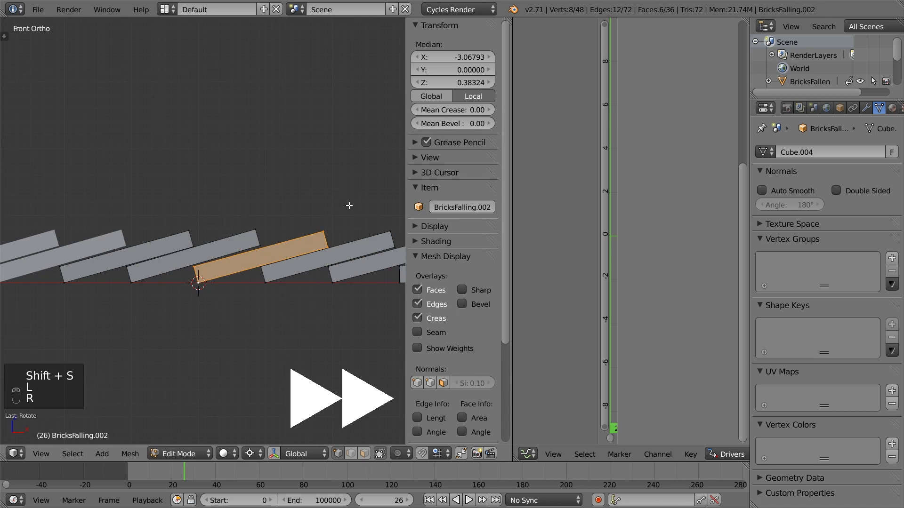
- Rotate the fifth domino of BricksFalling.002 slightly down around its lower front corner to rest on the fourth
right_click(132, 283)
key(shift+s)
click(131, 283)
key(l)
key(r)
click(307, 213)
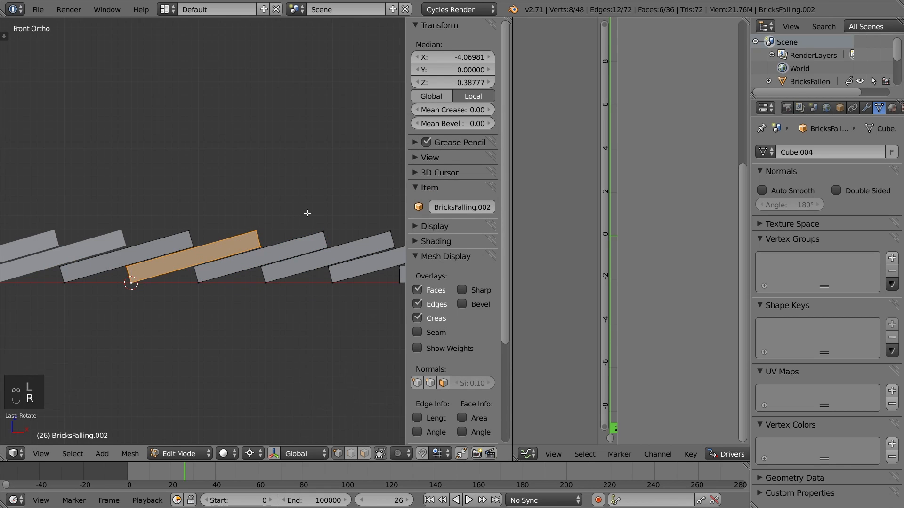
- Leave mesh editing, reveal all hidden objects and clear the selection
key(Tab)
scroll(307, 213, down, 3)
middle_drag(303, 233, 208, 274)
key(alt+h)
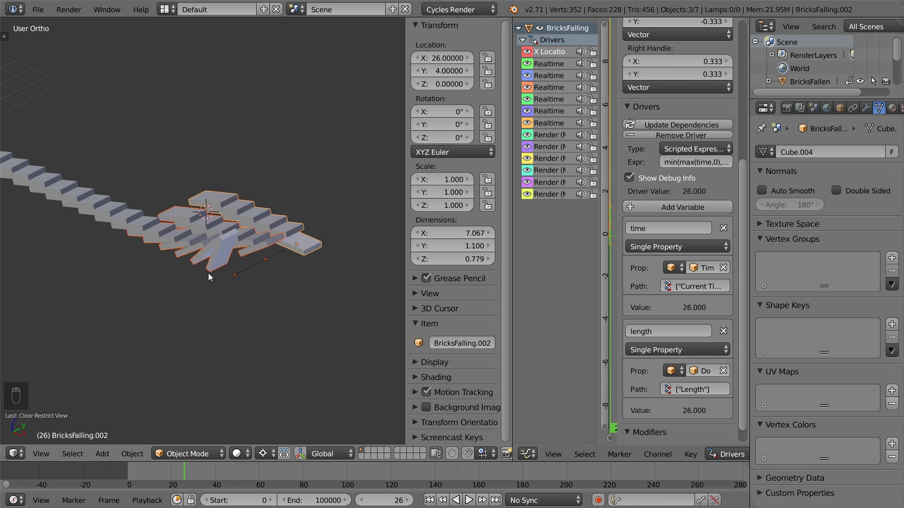
key(a)
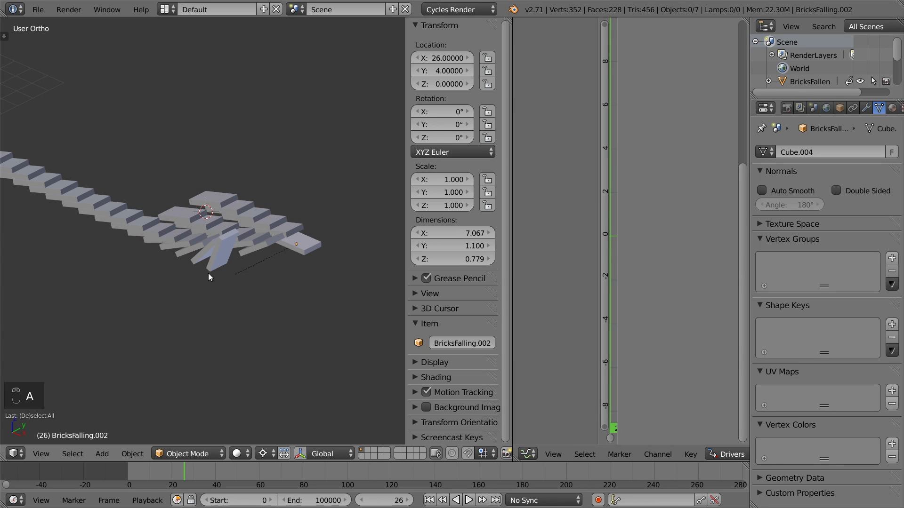
- Add another Mask modifier to BricksFalling at the end of its modifier stack
right_click(209, 270)
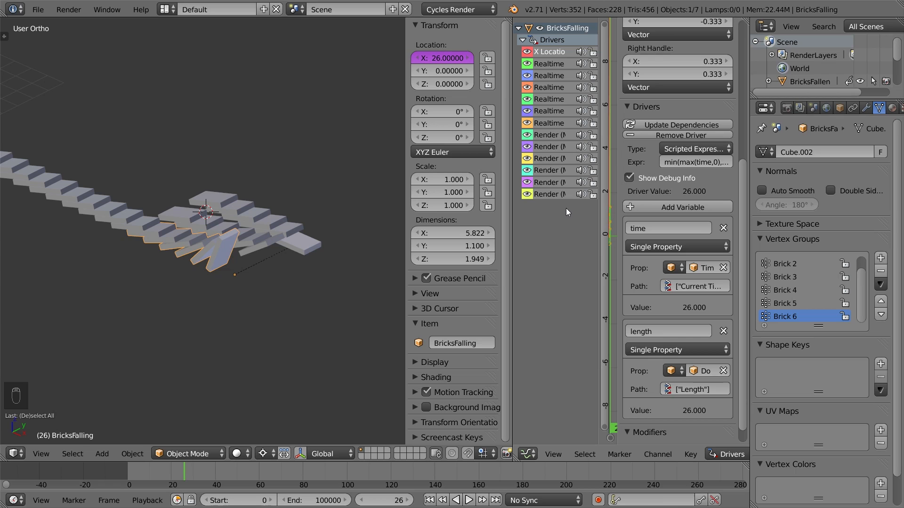
click(867, 109)
click(800, 134)
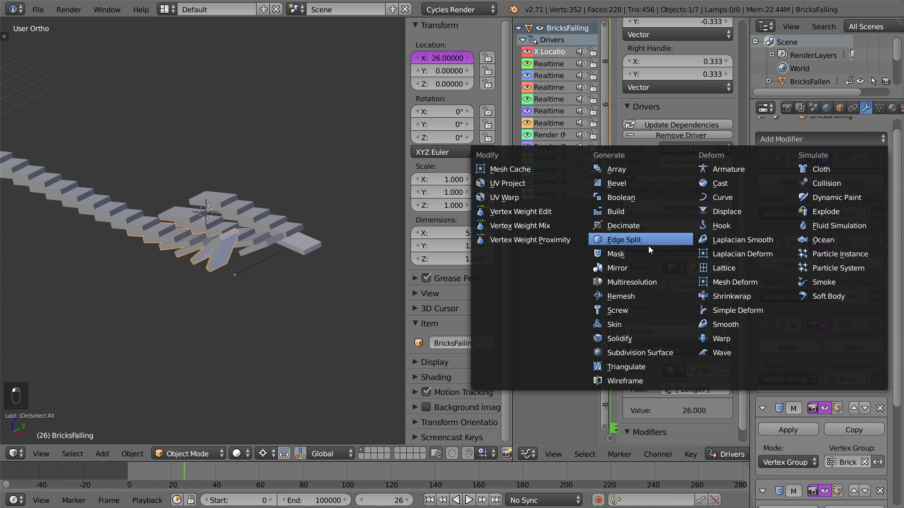
click(659, 255)
scroll(860, 345, down, 3)
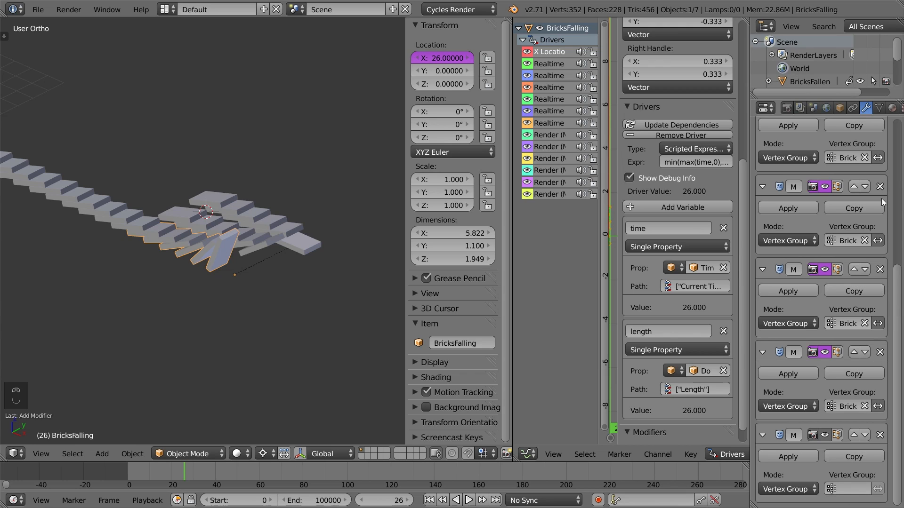
- Create a vertex group named All on BricksFalling and assign every vertex of the mesh to it
click(878, 107)
click(879, 257)
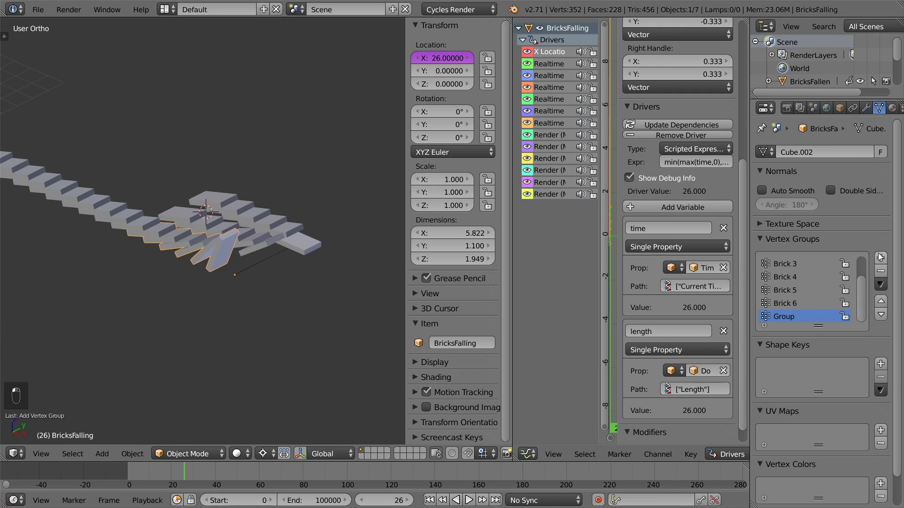
double_click(790, 314)
text(All)
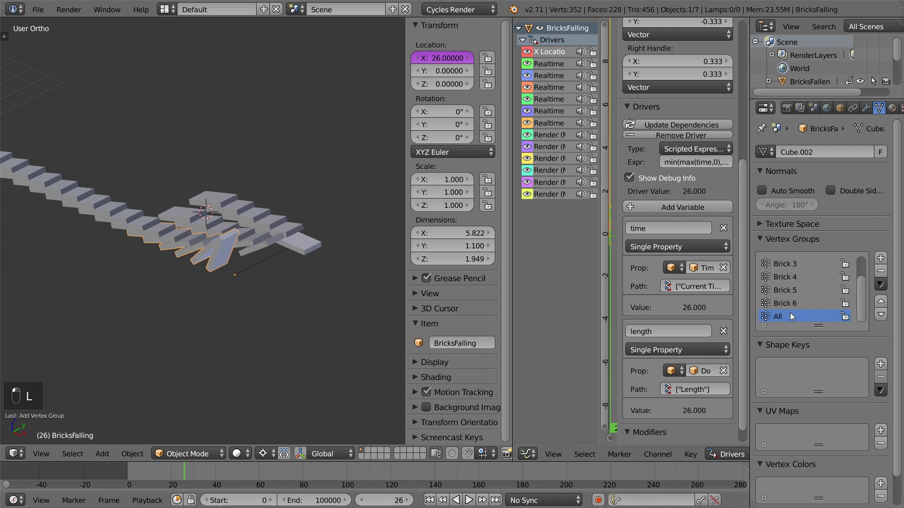
key(Tab)
key(a)
key(a)
key(a)
key(a)
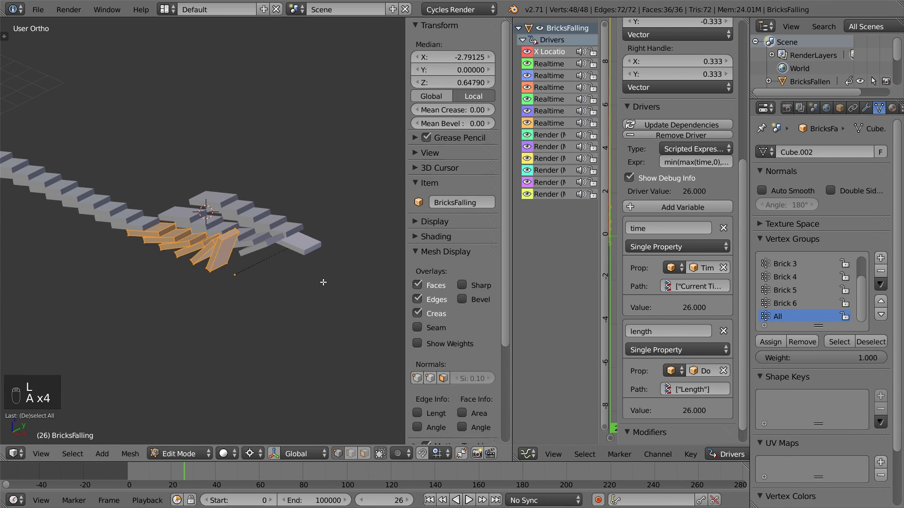
click(770, 341)
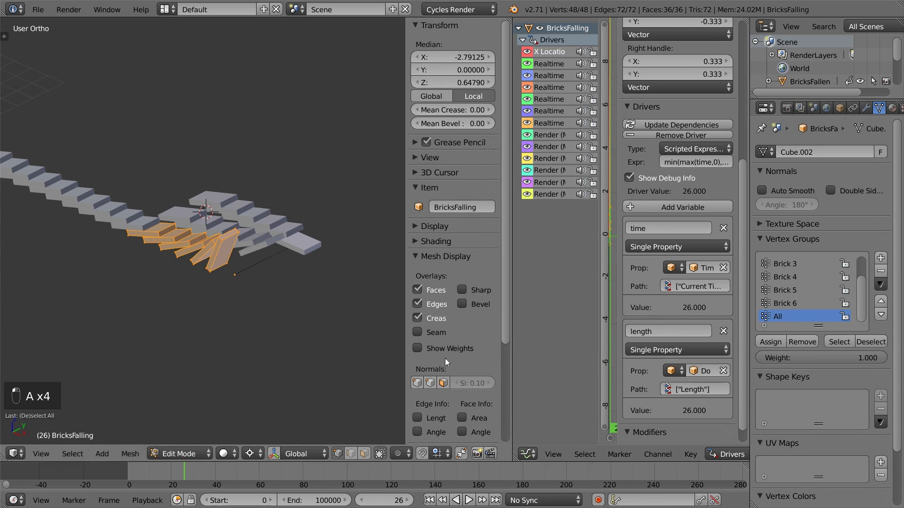
key(Tab)
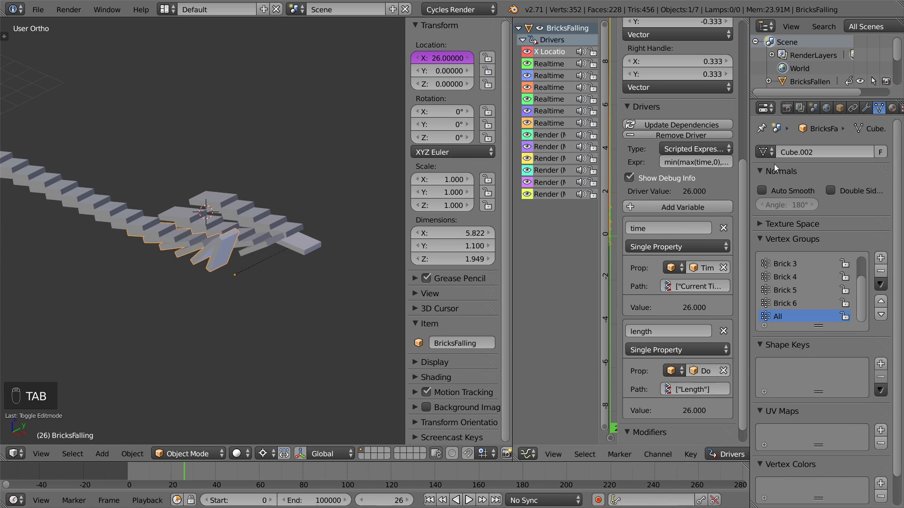
- Set the new Mask modifier's vertex group to All and toggle its inversion on and off to test it
click(866, 108)
click(854, 488)
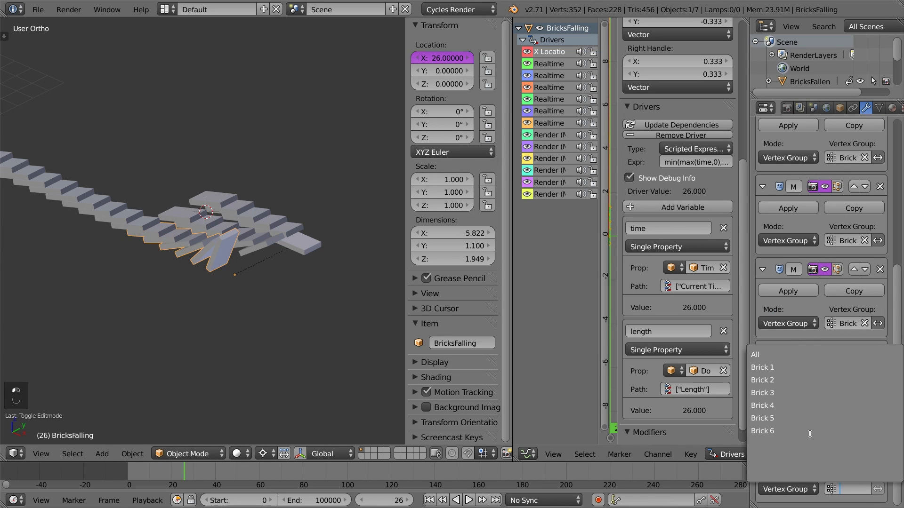
click(779, 354)
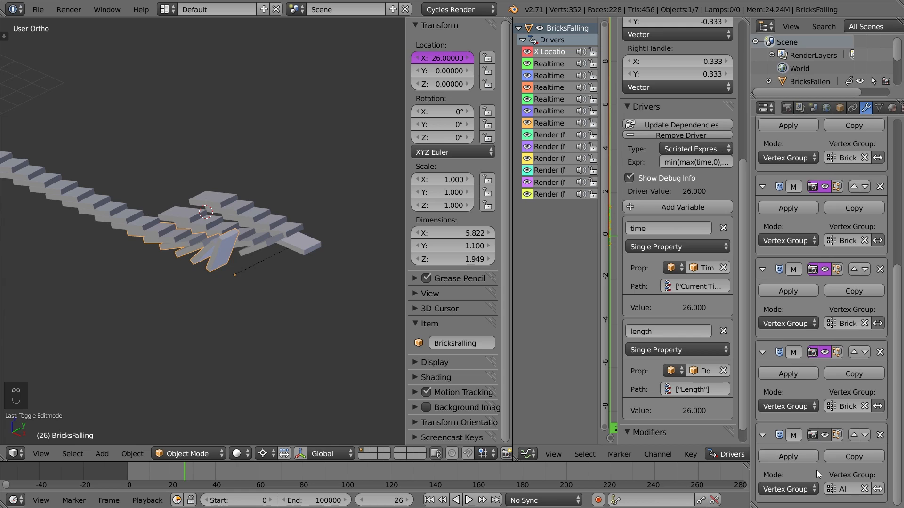
click(877, 488)
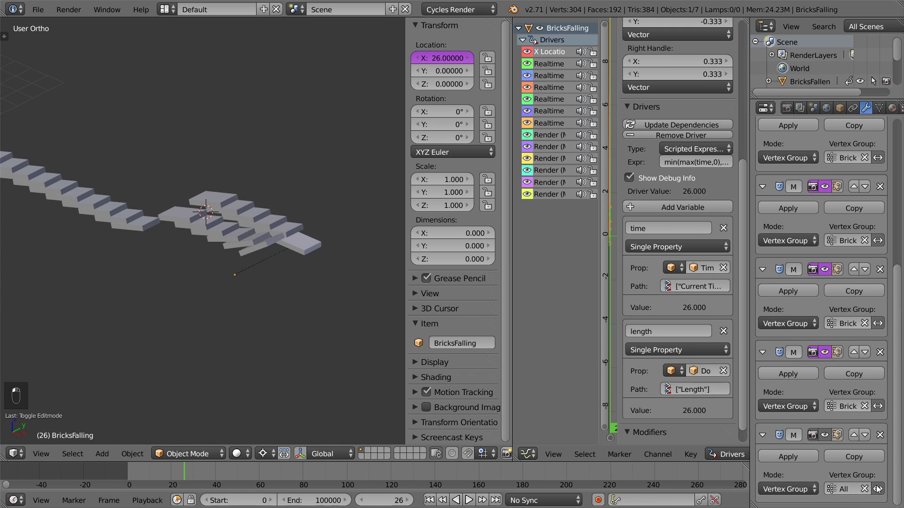
click(878, 489)
click(877, 489)
click(877, 489)
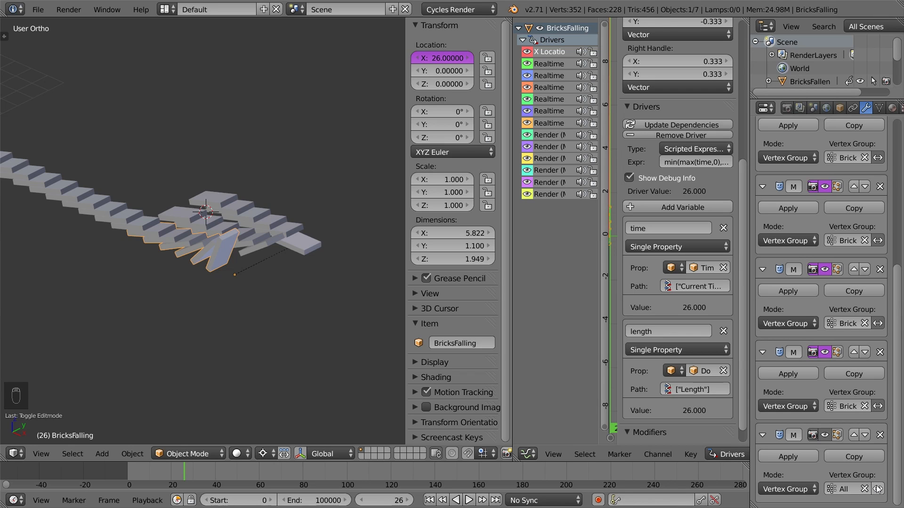
- Paste the copied driver onto the new mask's invert option, set its expression to time-length and check it at frame 26
right_click(877, 489)
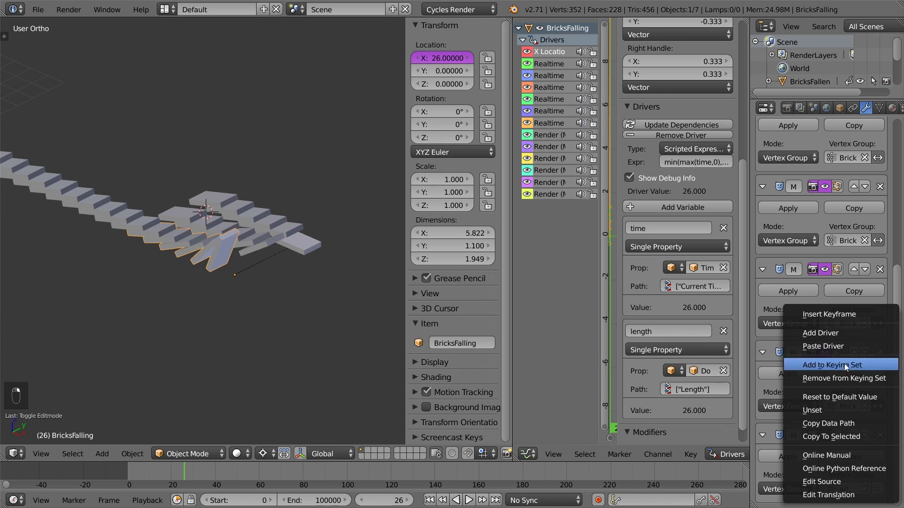
click(843, 351)
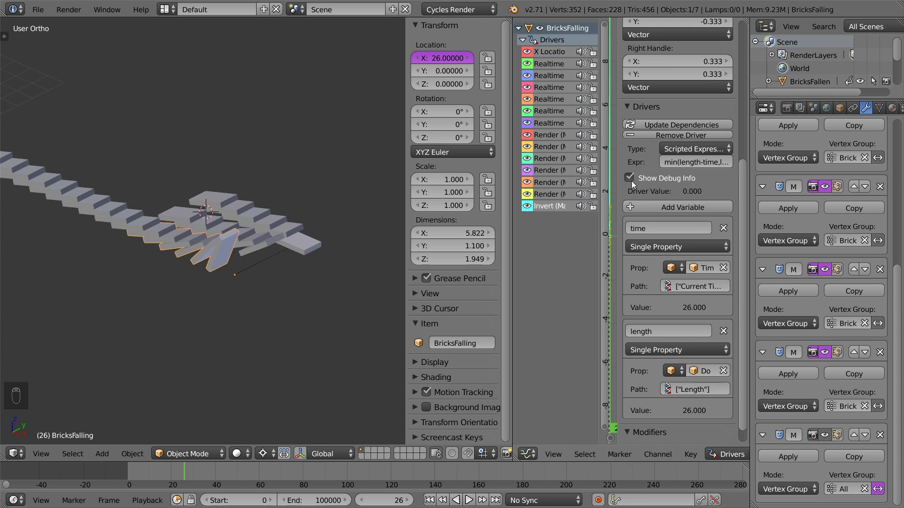
click(668, 162)
text(time-length)
key(Return)
mouse_move(177, 472)
mouse_down()
mouse_move(195, 474)
mouse_move(173, 474)
mouse_move(184, 477)
mouse_up()
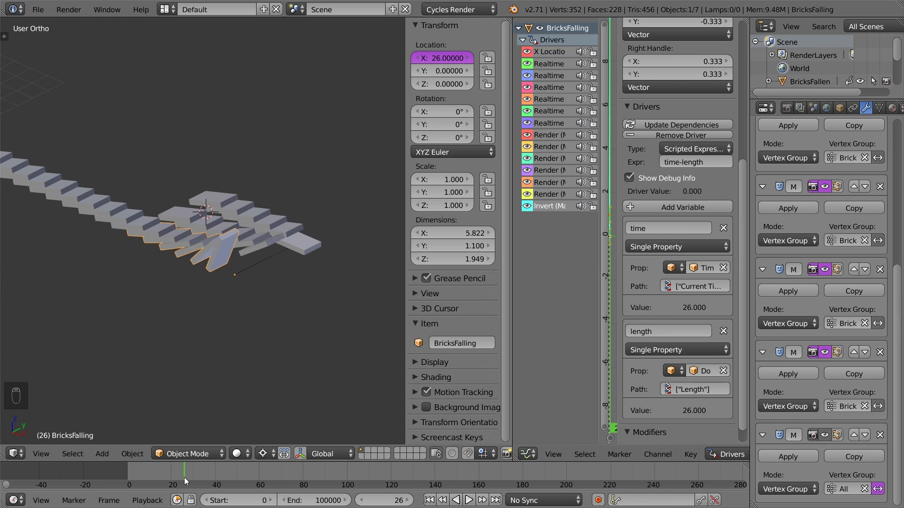
- Copy the invert driver to a new Mask modifier on BricksFalling.001 and check it at frame 27
right_click(878, 489)
click(830, 348)
right_click(281, 258)
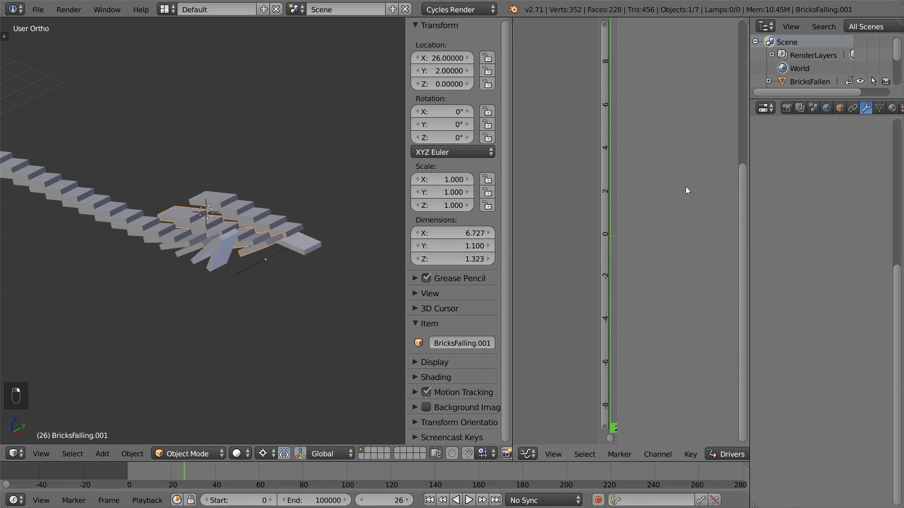
click(806, 146)
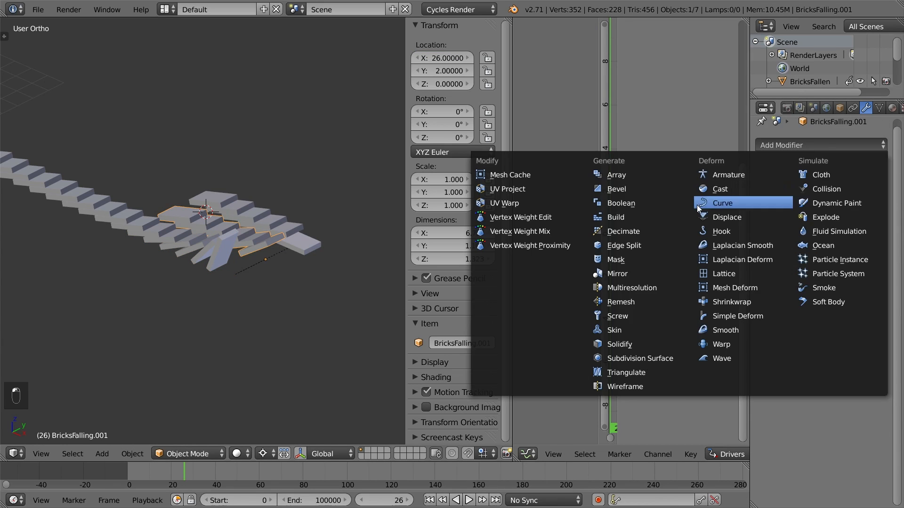
click(628, 257)
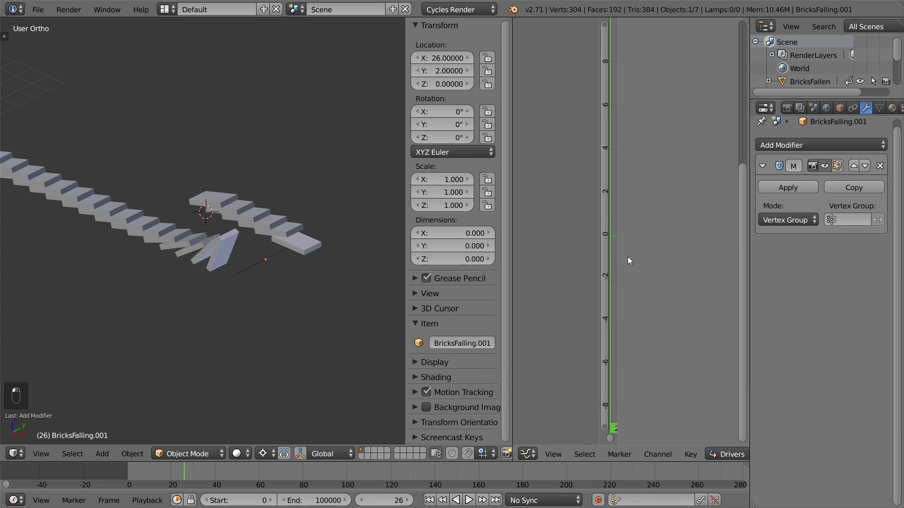
right_click(879, 220)
click(853, 233)
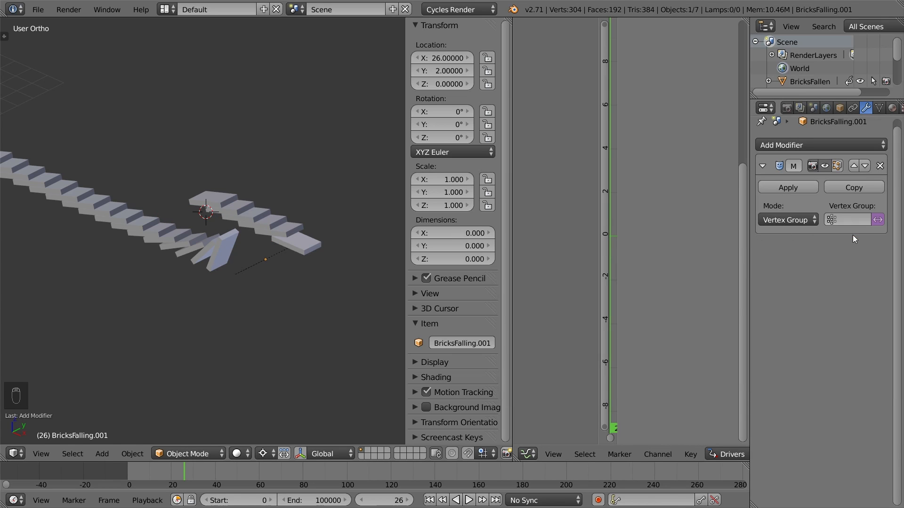
mouse_move(187, 472)
mouse_down()
mouse_move(180, 473)
mouse_move(197, 471)
mouse_move(176, 473)
mouse_move(186, 474)
mouse_up()
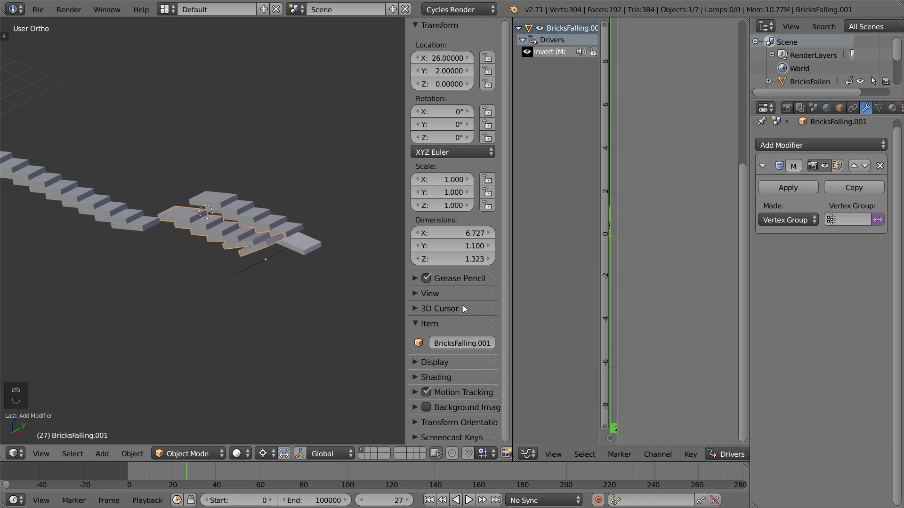
- Duplicate the zero-value keyframe of BricksFalling.001's invert driver curve and offset the copy by 2 along X
click(547, 52)
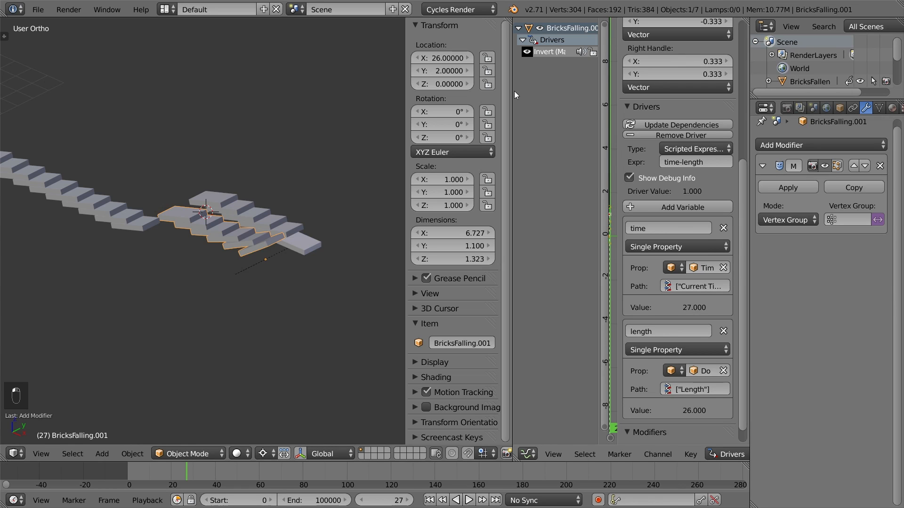
drag(513, 92, 276, 127)
middle_drag(405, 212, 509, 210)
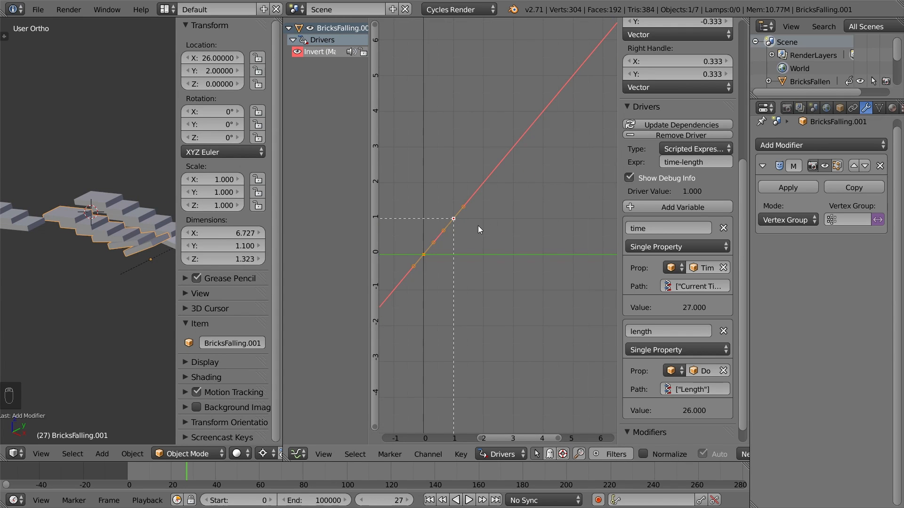
key(shift+d)
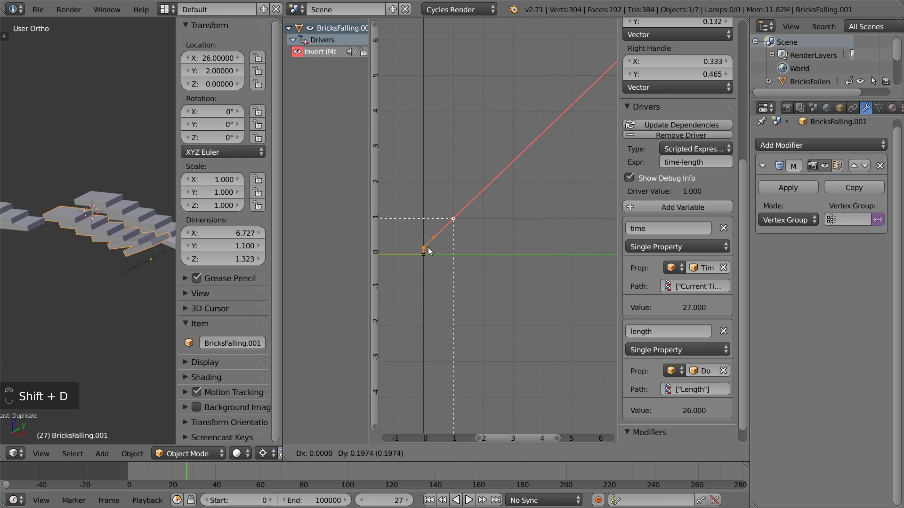
key(2)
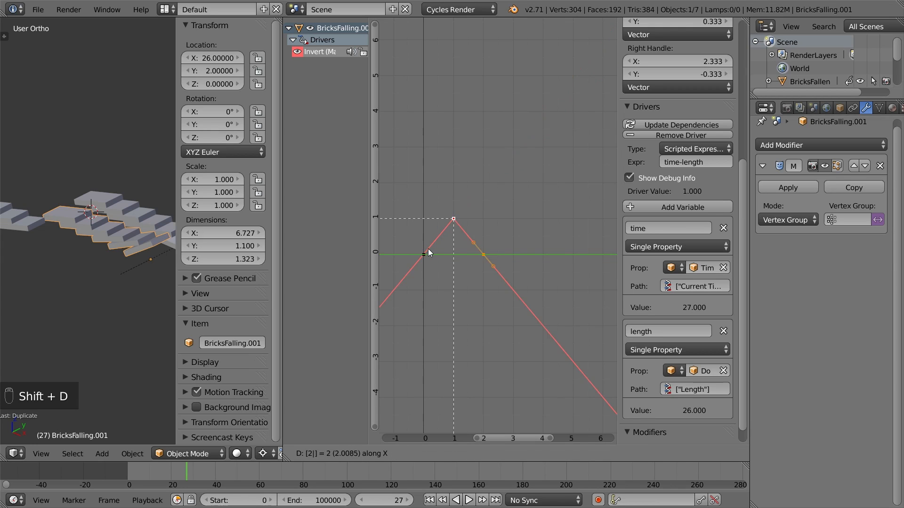
key(Return)
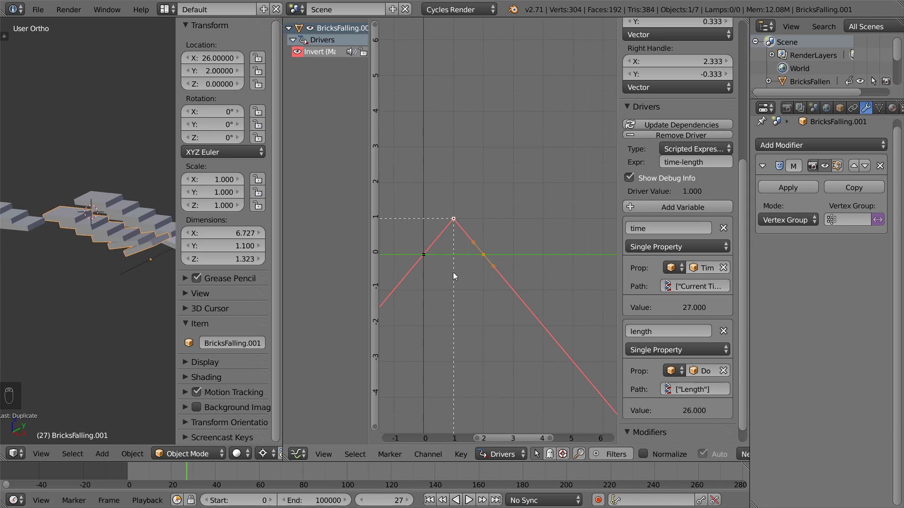
drag(283, 261, 511, 208)
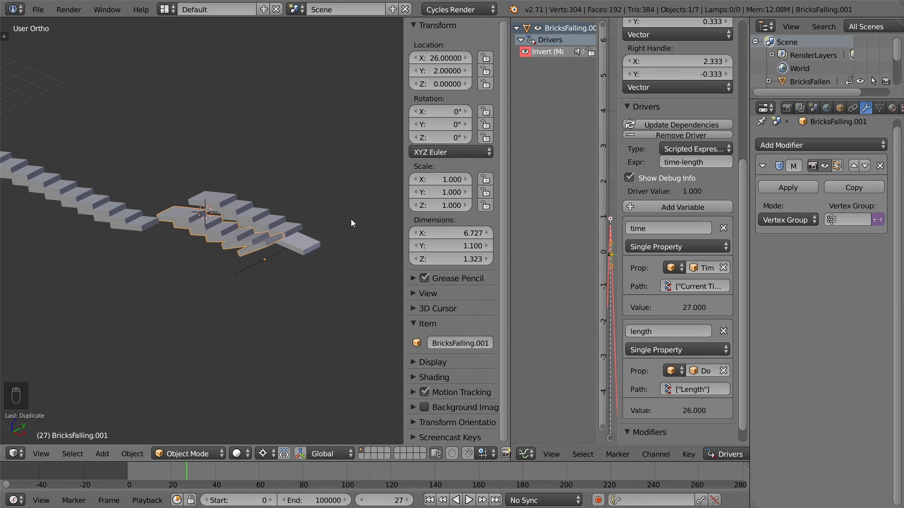
- Add a Mask modifier to BricksFalling.002 and paste the copied driver onto its invert option
key(shift+r)
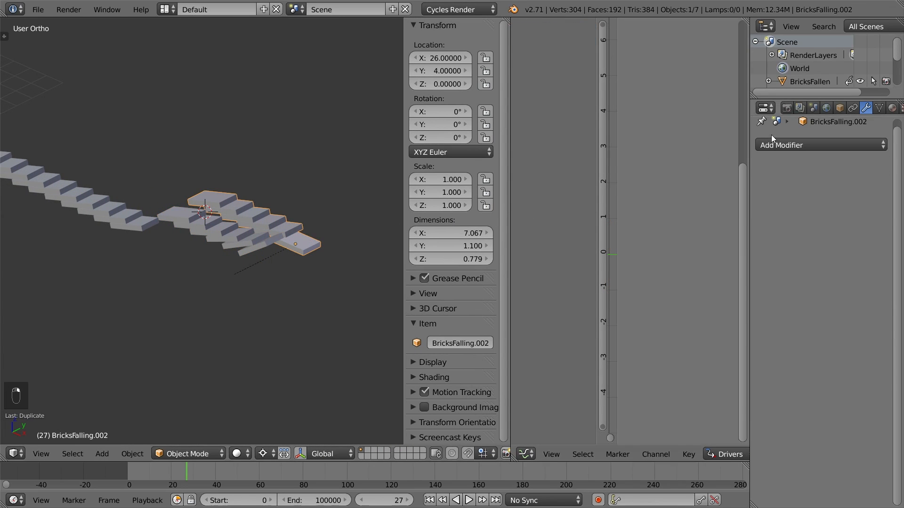
click(779, 144)
click(651, 258)
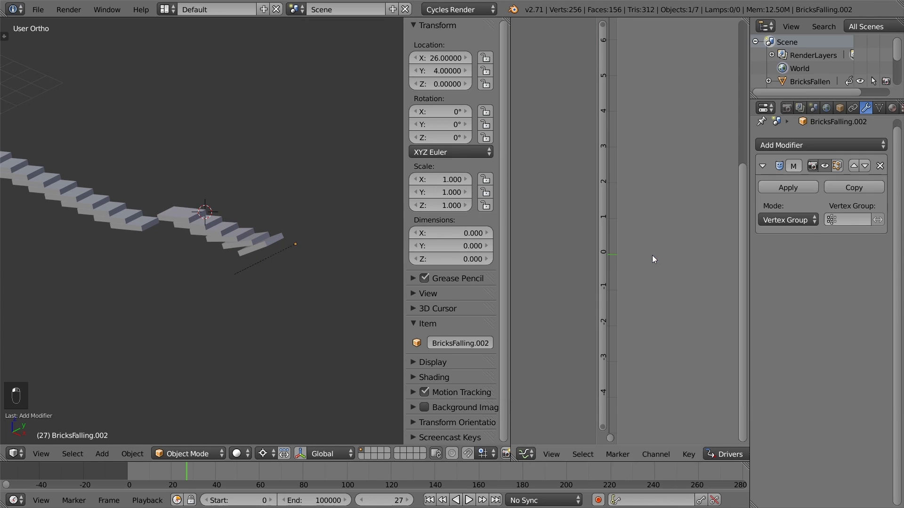
right_click(874, 221)
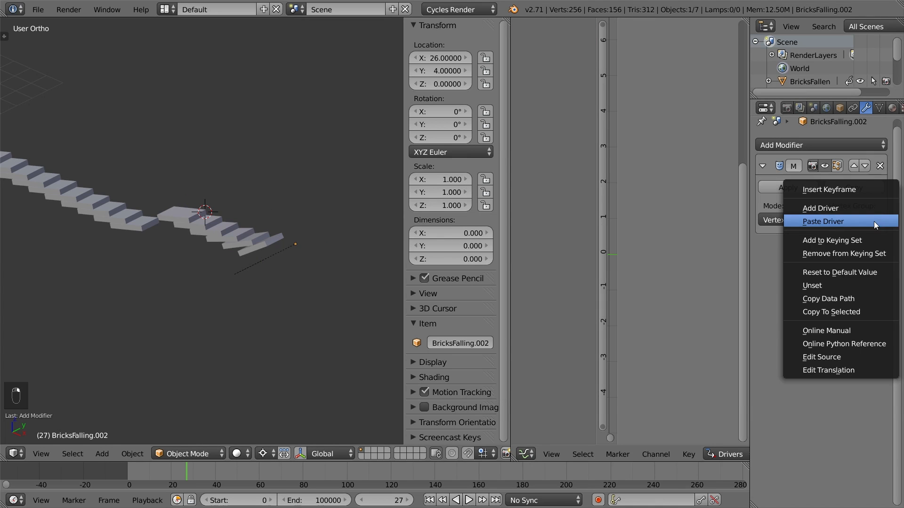
click(874, 222)
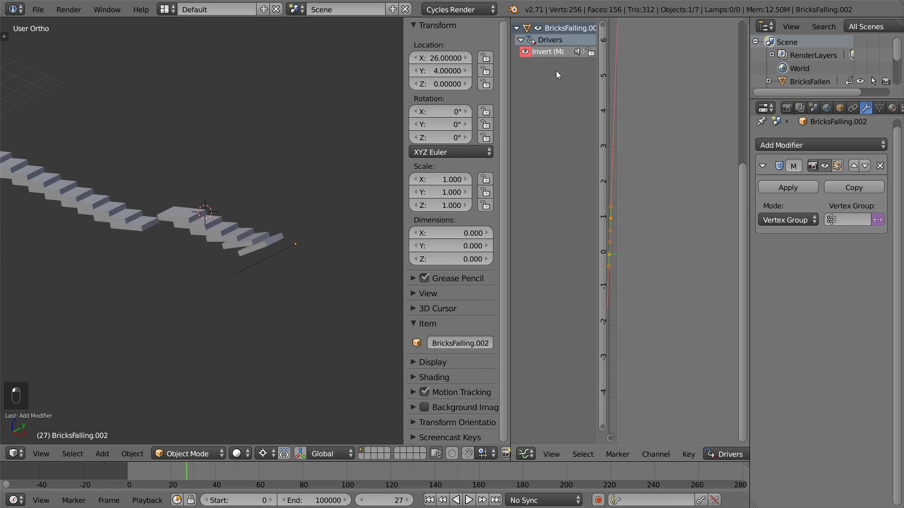
- Set the expression of BricksFalling.002's invert driver to time-length-1 and check the mask between frames 26 and 28
click(550, 52)
click(711, 162)
key(End)
text(-1)
key(Return)
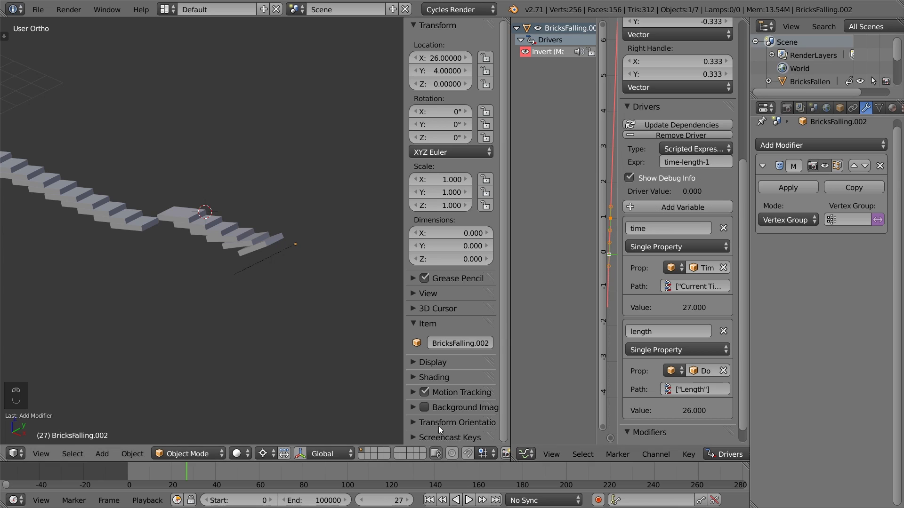
click(363, 500)
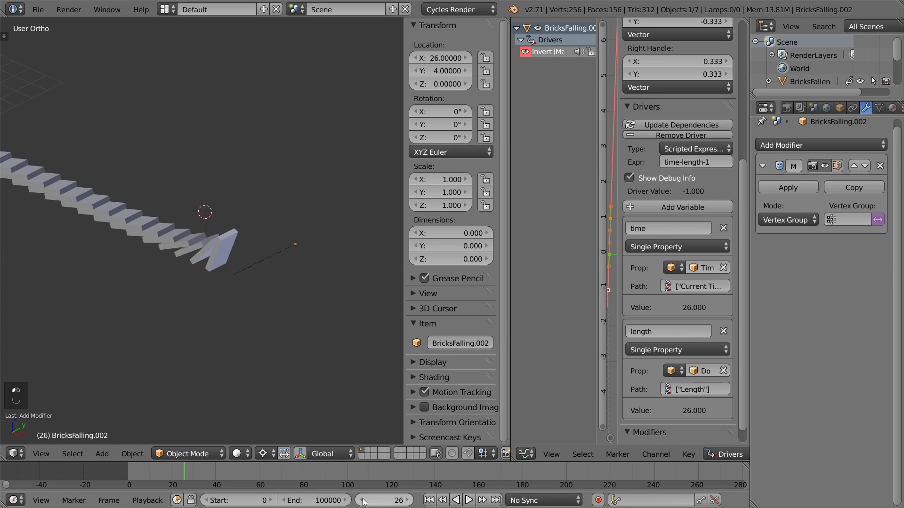
click(405, 501)
click(405, 501)
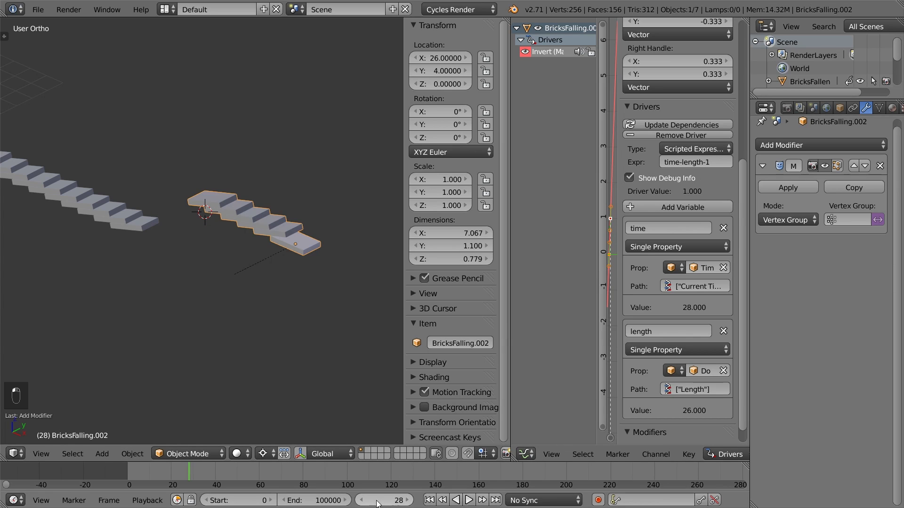
click(363, 501)
click(363, 500)
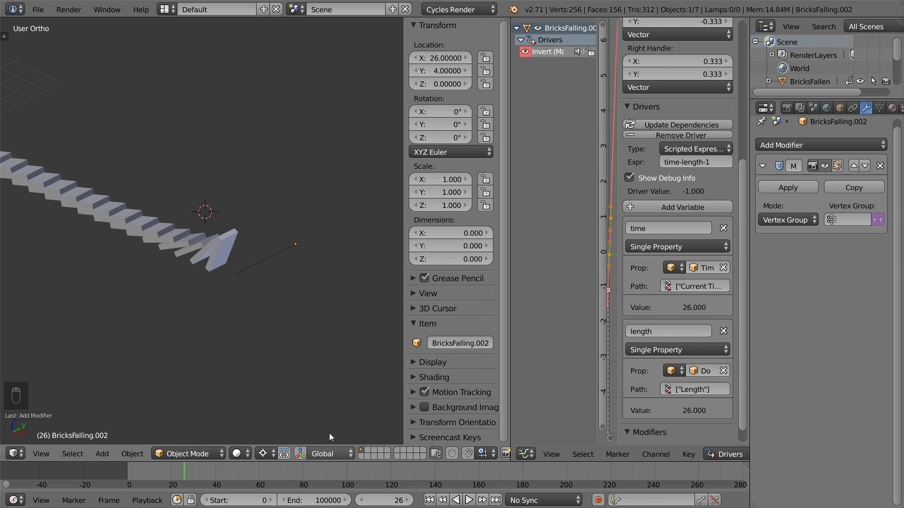
- Move BricksFalling.001 by -2 and BricksFalling.002 by -4 along the Y axis to line them up with the domino row
key(Right)
right_click(255, 248)
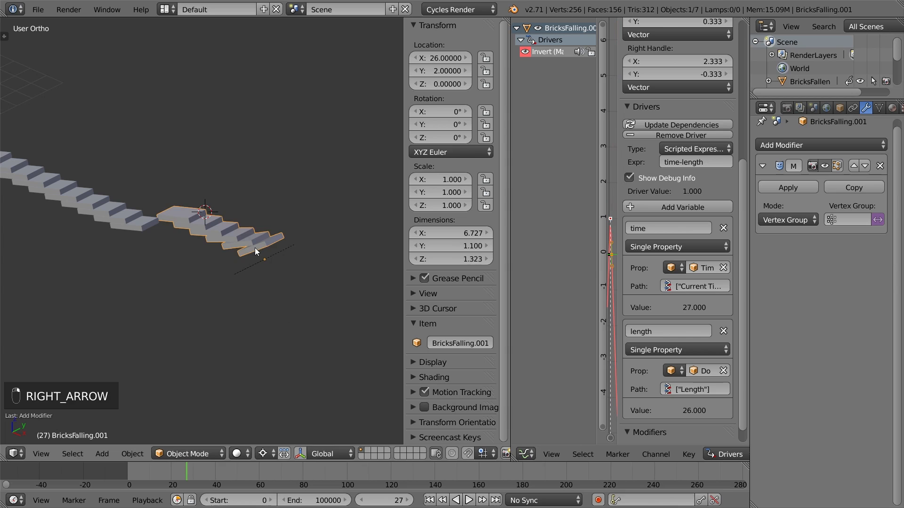
text(gy-2)
key(Return)
key(Right)
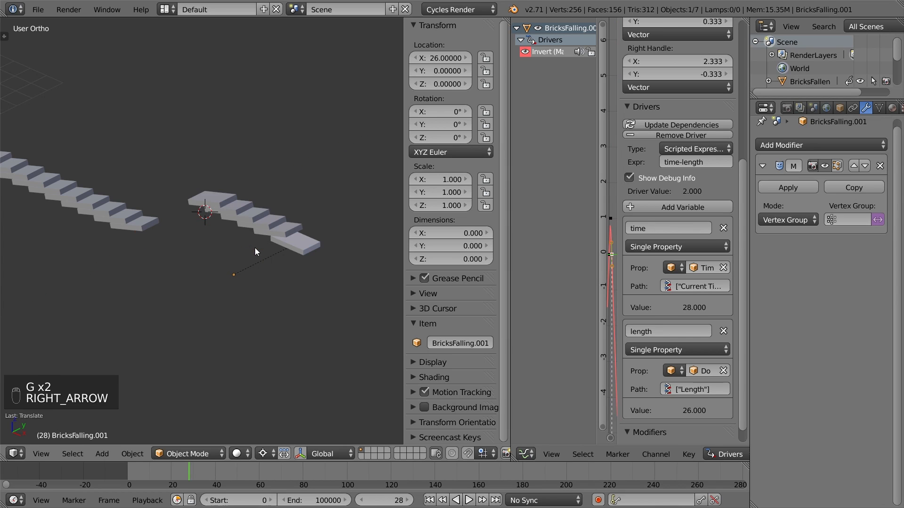
right_click(261, 230)
text(gy-4)
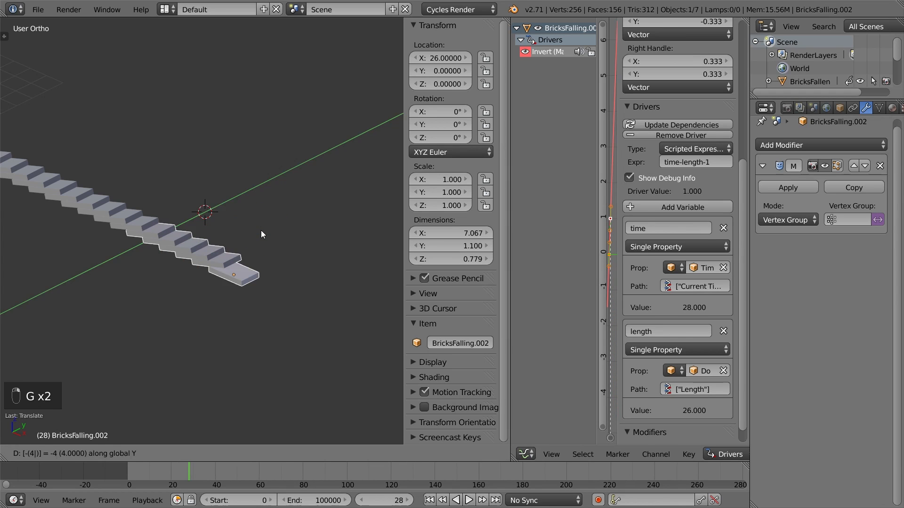
key(Return)
- Deselect everything and scrub back to frame 14 in front view to check the whole domino row
key(KP_1)
scroll(216, 248, down, 2)
shift+middle_drag(171, 267, 330, 236)
key(a)
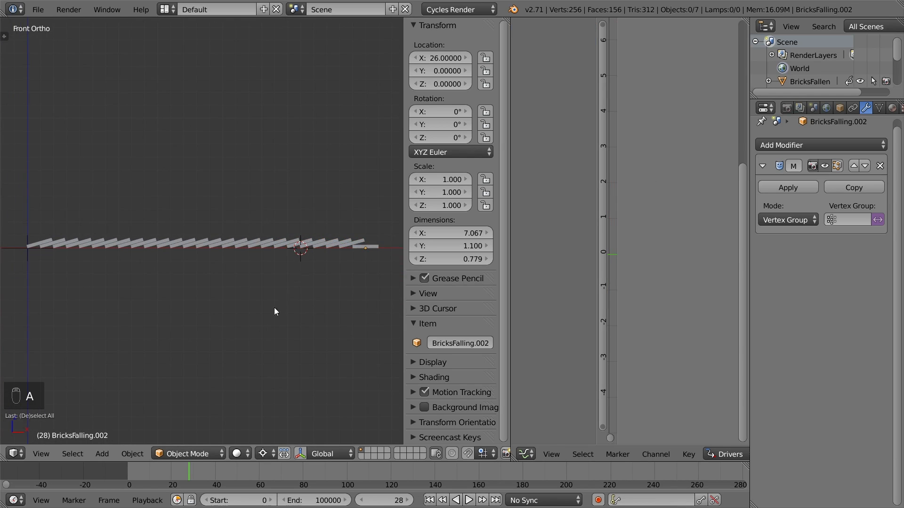
drag(186, 475, 158, 475)
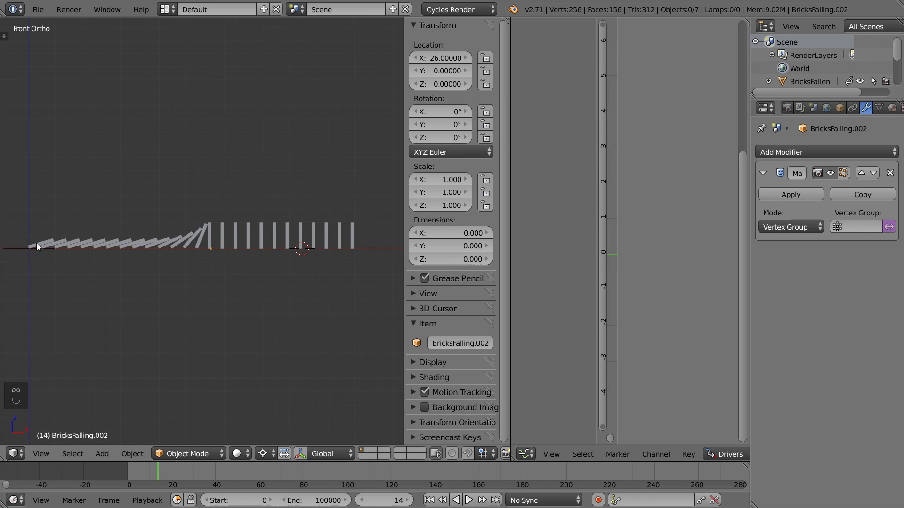
- Move all points of the Domino curve by 2 along the X axis in Edit Mode
right_click(22, 248)
key(Tab)
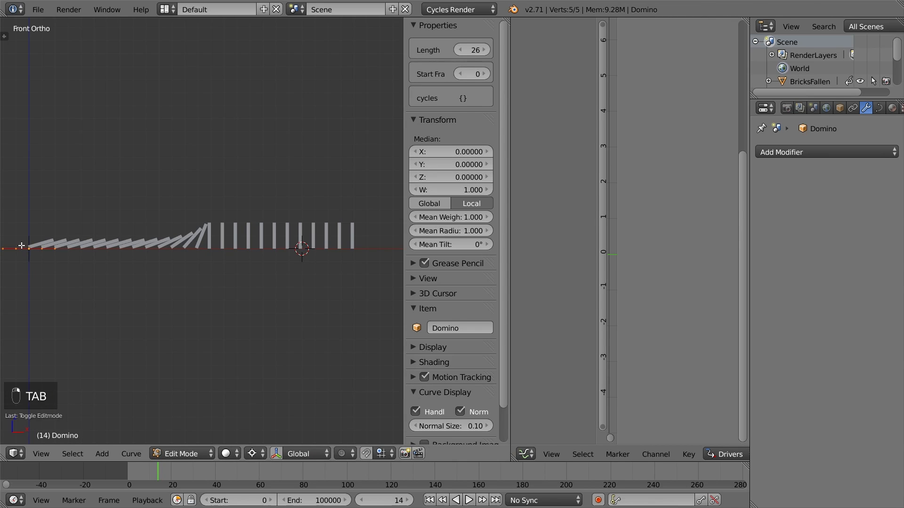
key(g)
key(x)
key(2)
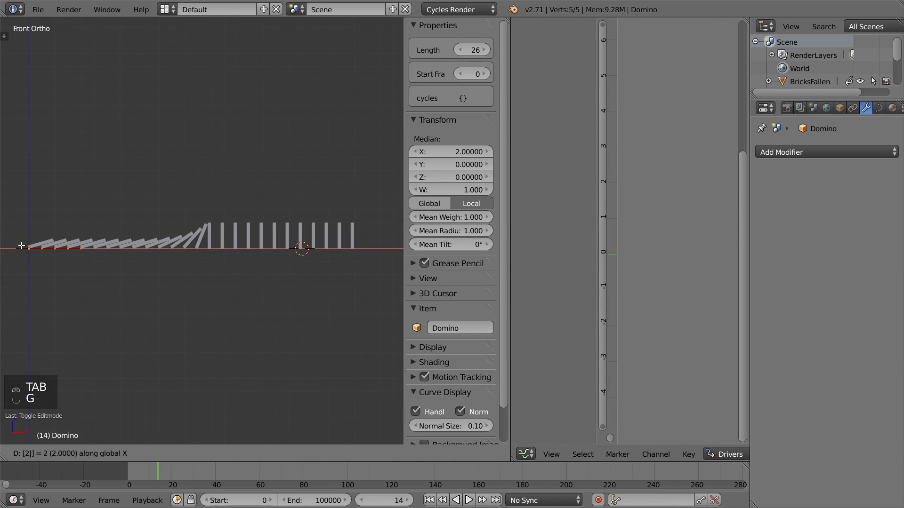
key(Return)
- Snap the 3D cursor to the scene centre and scale the Domino curve's points from there to about 25.3 units long
key(shift+s)
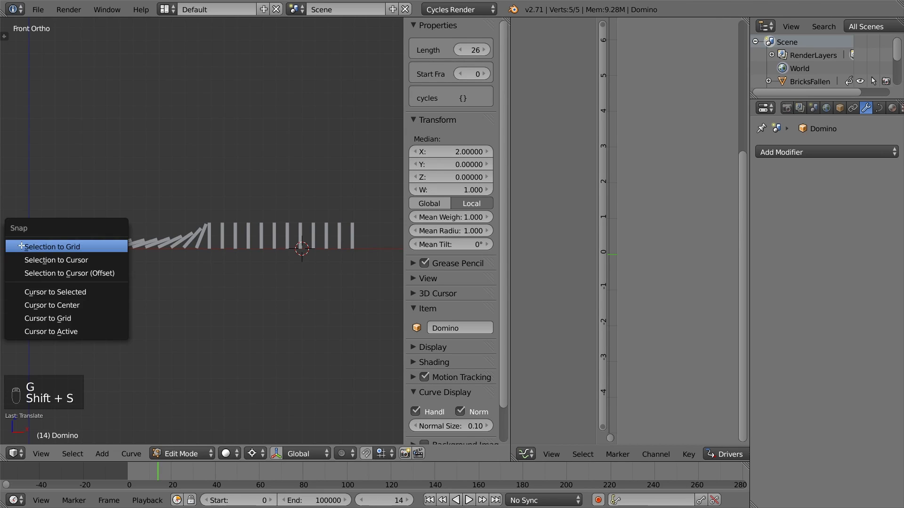
click(29, 301)
key(s)
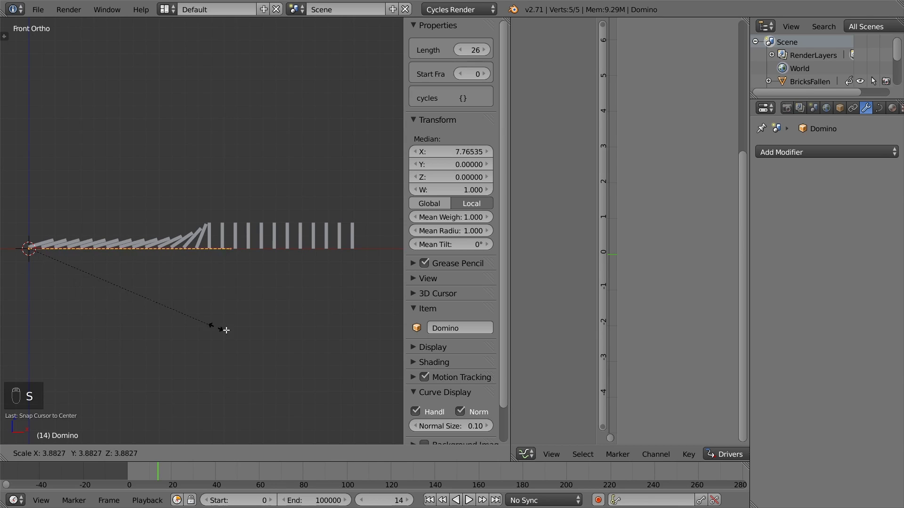
click(341, 349)
key(Tab)
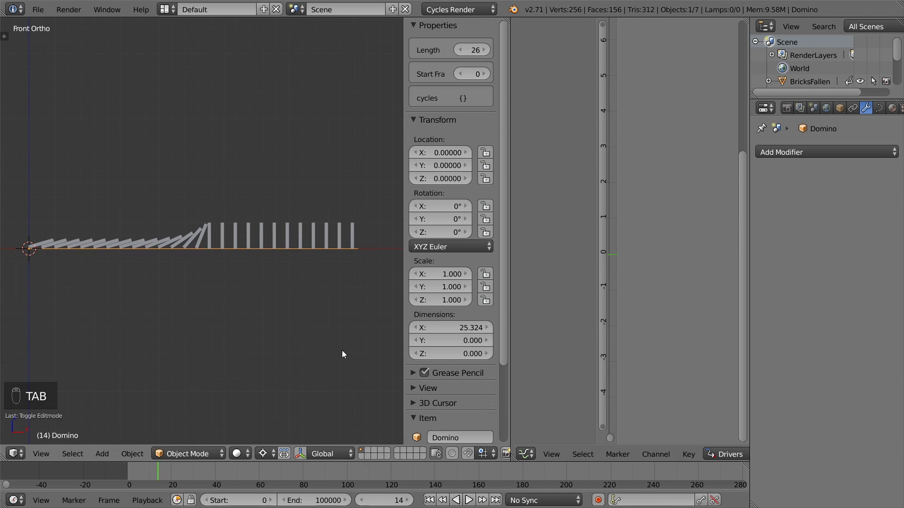
- Add a Curve modifier to BricksFallen with Domino as its object
right_click(108, 244)
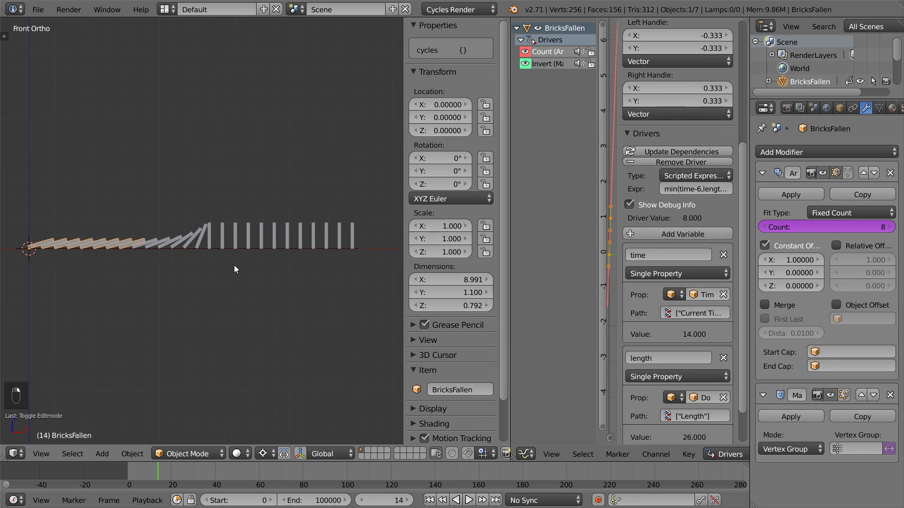
click(762, 152)
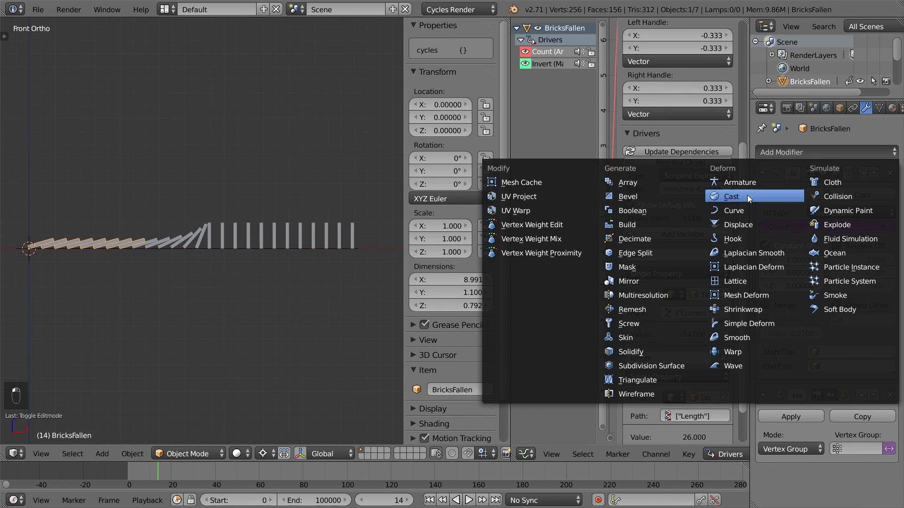
click(744, 208)
scroll(779, 247, down, 4)
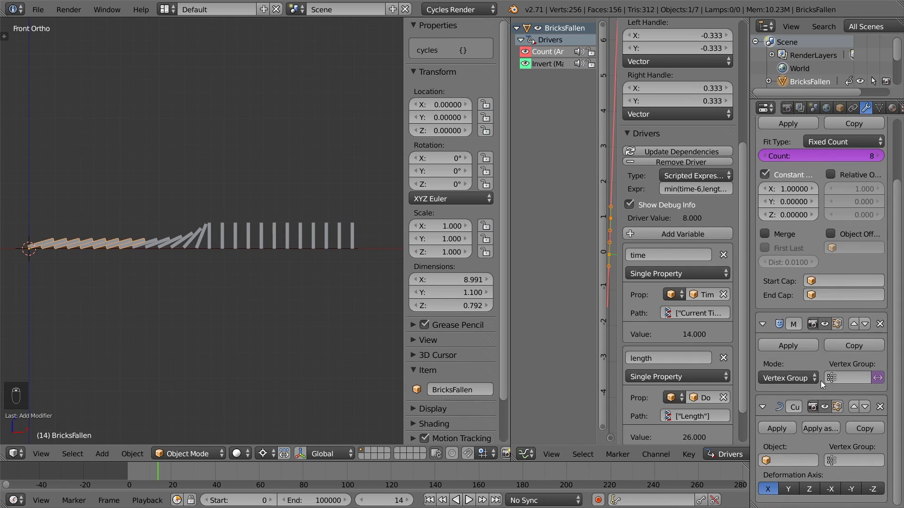
click(796, 461)
click(792, 327)
- Give BricksFalling a Curve modifier that deforms it along the Domino curve
right_click(182, 241)
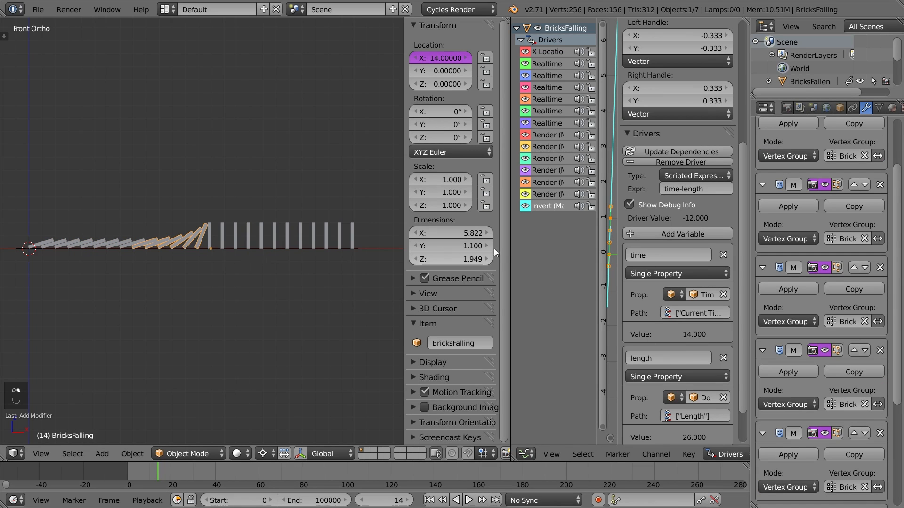
click(796, 147)
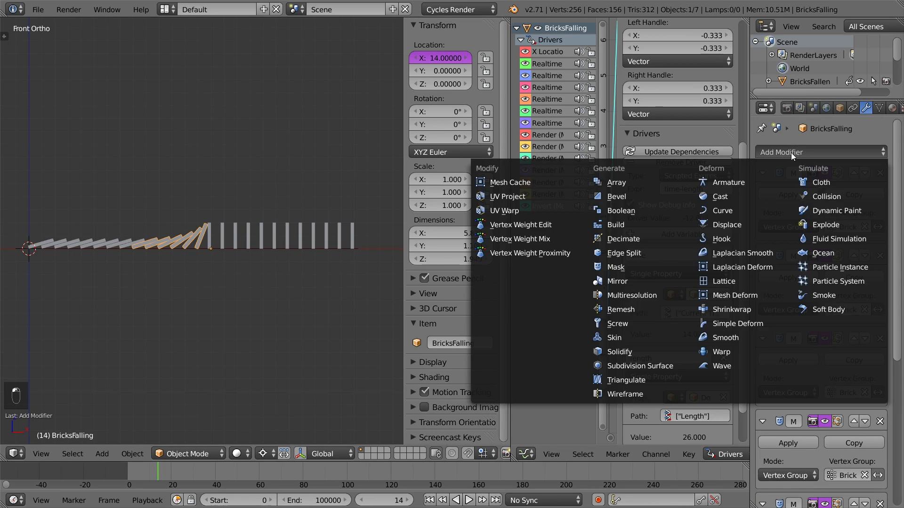
click(743, 207)
scroll(782, 330, down, 1)
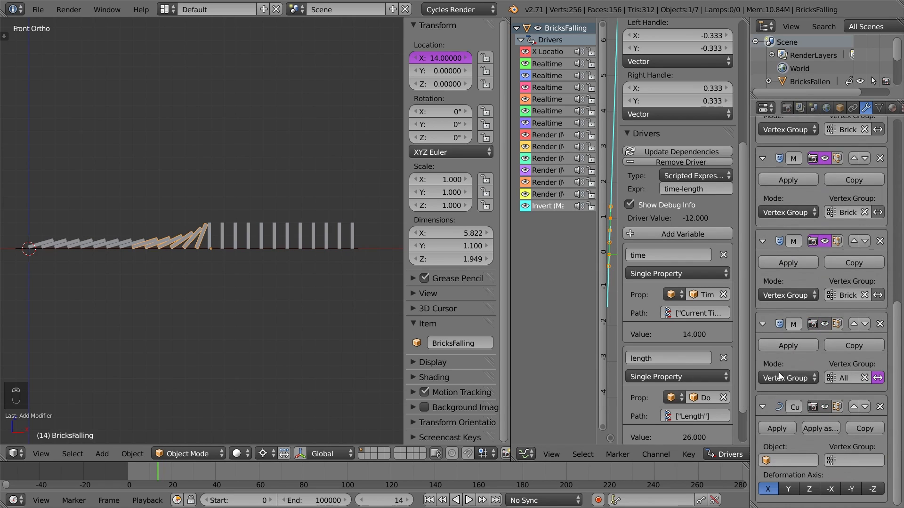
click(776, 460)
click(765, 326)
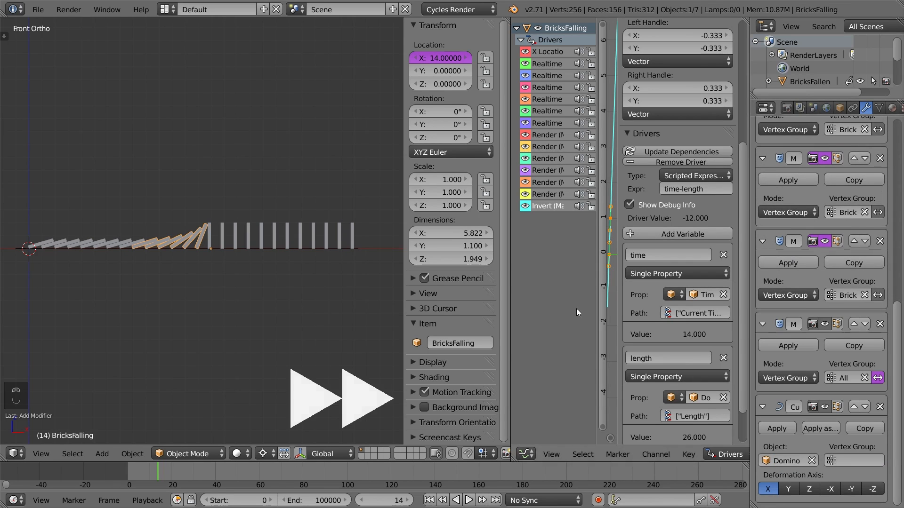
- Add a Curve modifier targeting the Domino curve to BricksStanding
right_click(352, 233)
click(781, 153)
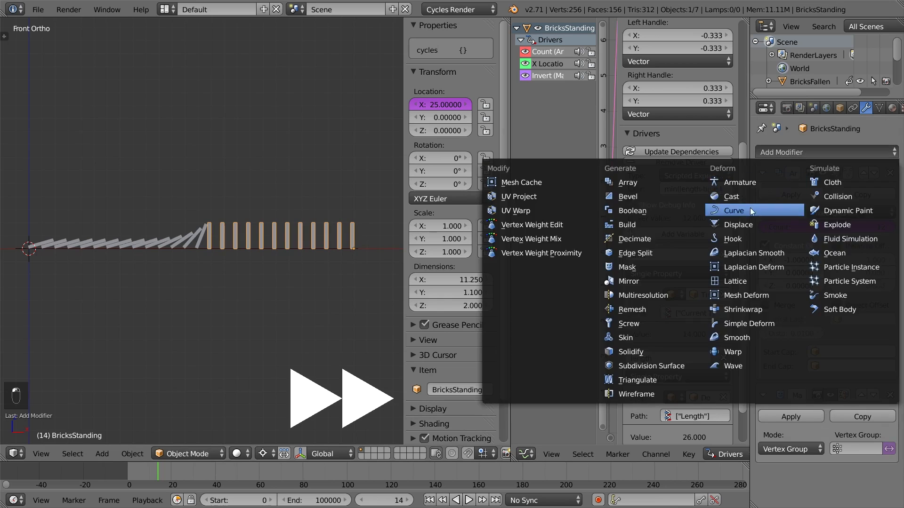
click(750, 207)
click(782, 461)
click(779, 330)
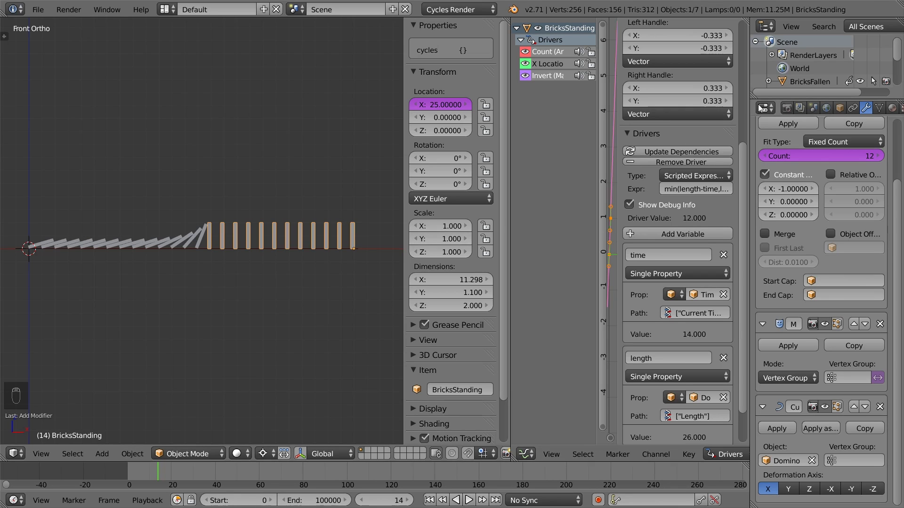
- Add a Curve modifier with Domino as its object to BricksFalling.001, a child of BricksFalling
drag(768, 97, 767, 214)
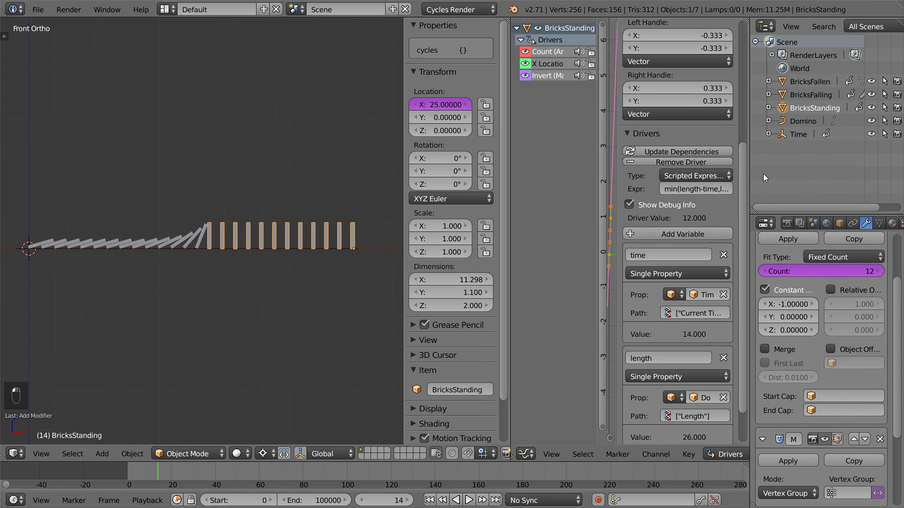
click(769, 95)
click(822, 161)
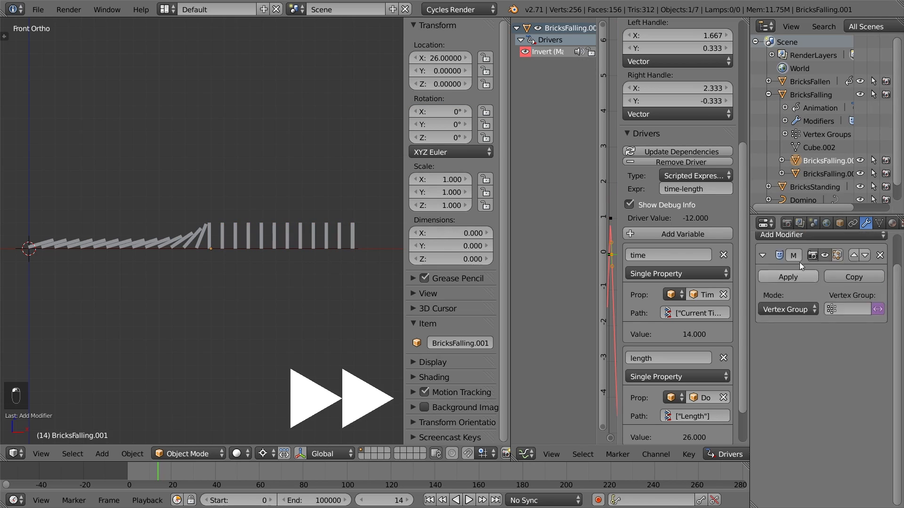
click(800, 267)
click(753, 69)
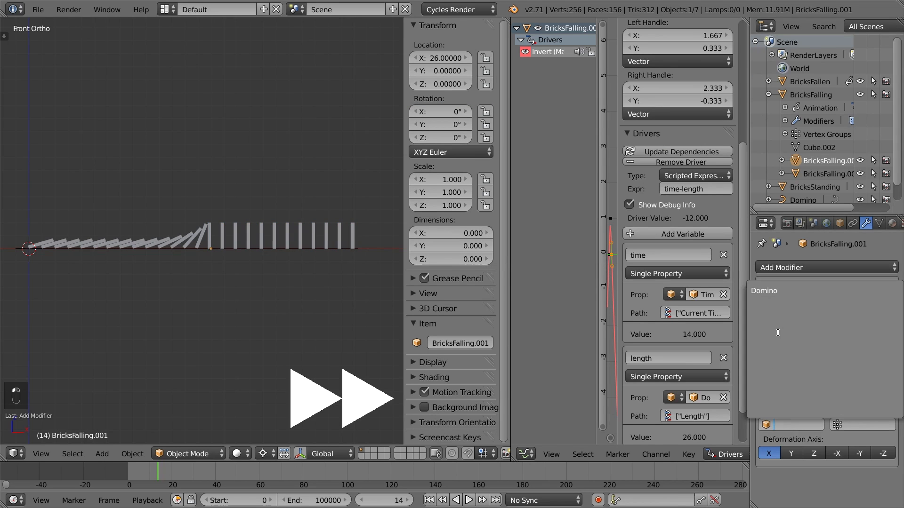
- Give BricksFalling.002 a Curve modifier that uses the Domino curve as its object
click(824, 173)
click(793, 267)
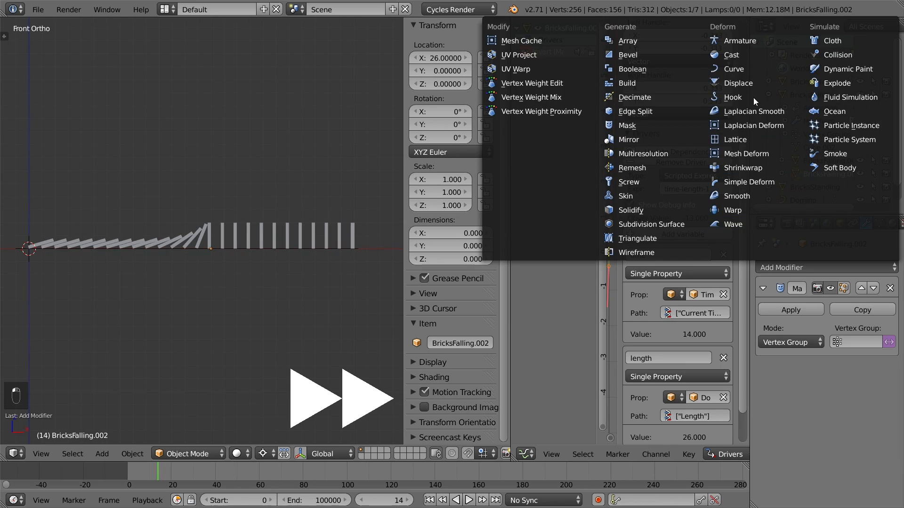
click(753, 69)
click(791, 424)
click(777, 297)
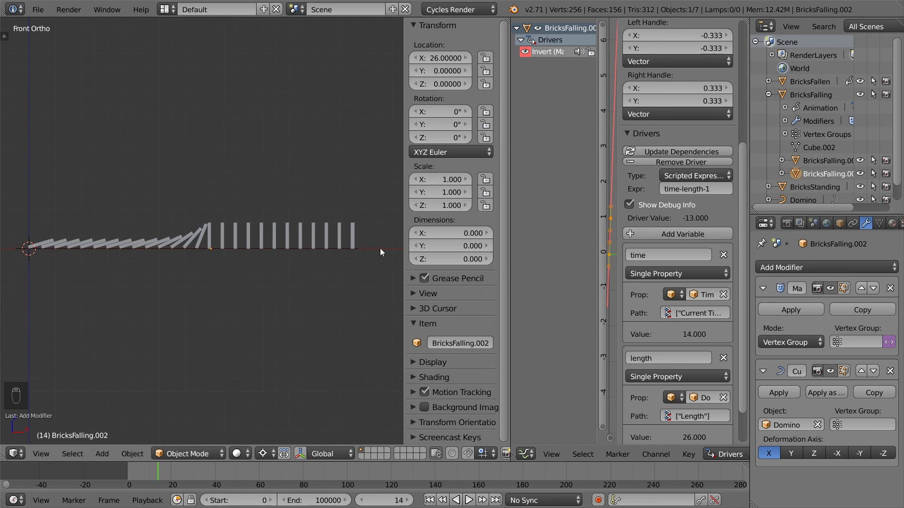
- Try moving the Domino curve's middle control point downward to test how the bricks follow the path, then cancel the move
right_click(359, 248)
key(Tab)
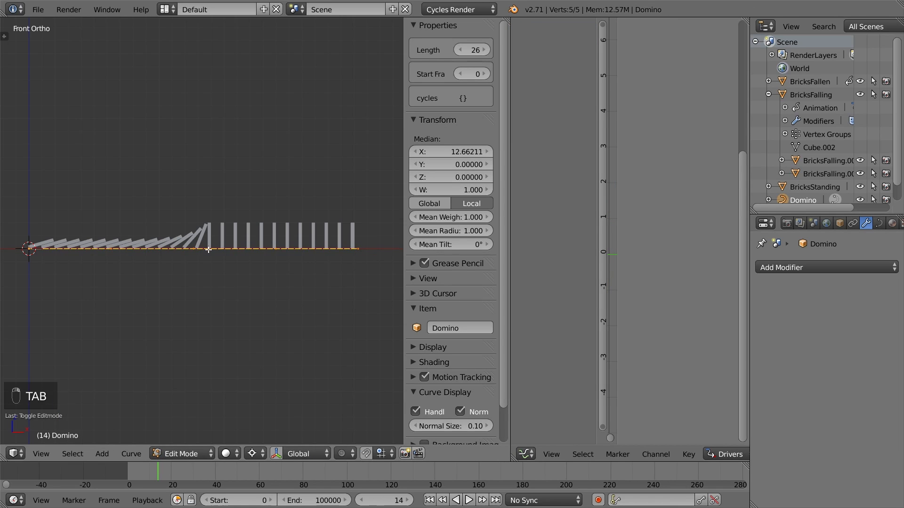
key(g)
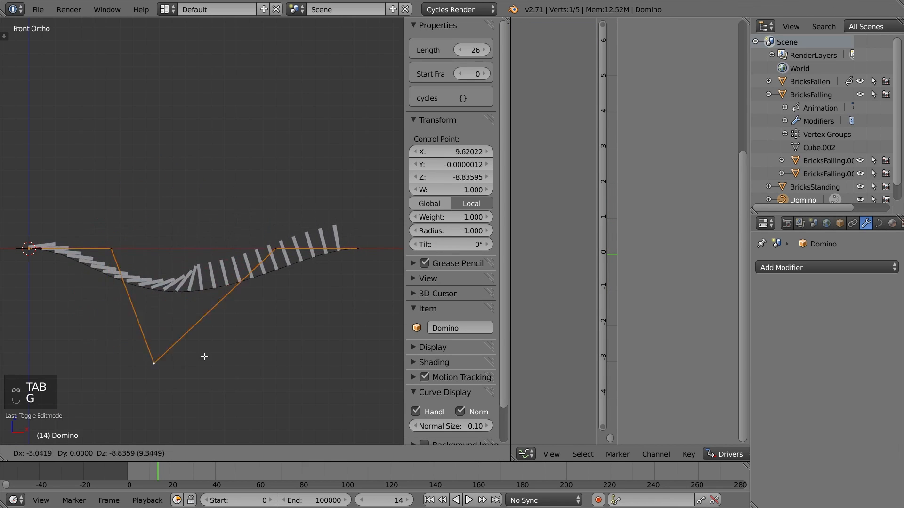
right_click(202, 189)
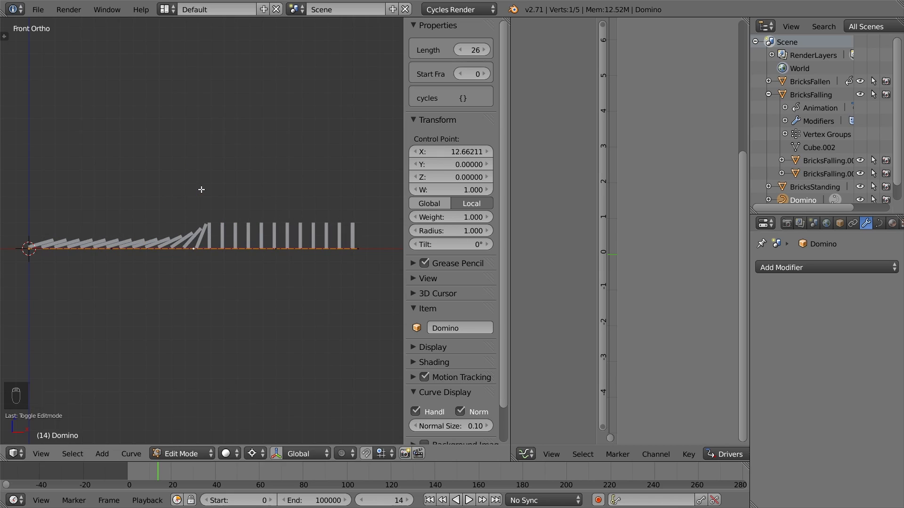
key(Tab)
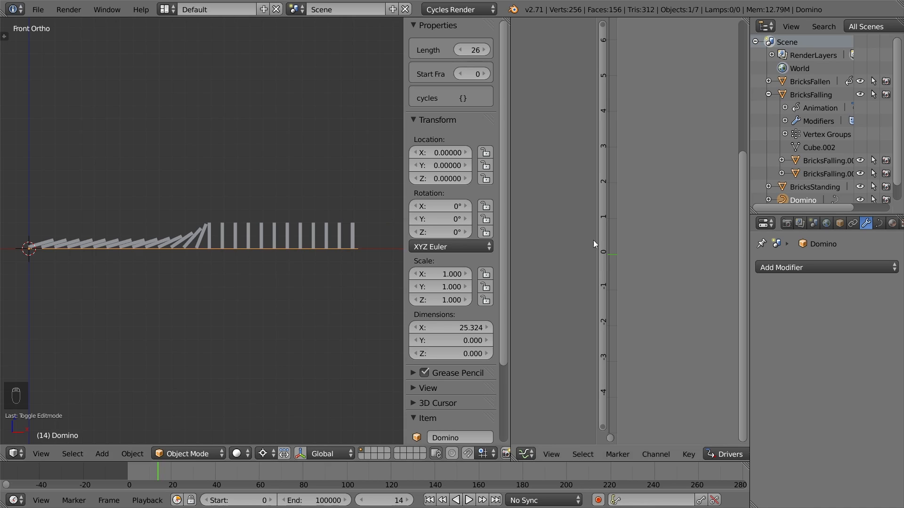
- Review the minimum and maximum limits of Domino's Length custom property
click(840, 223)
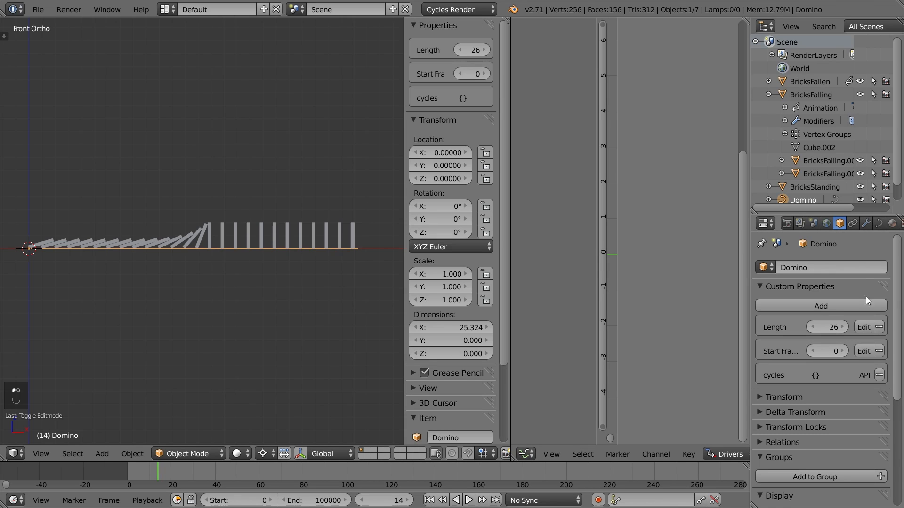
click(865, 327)
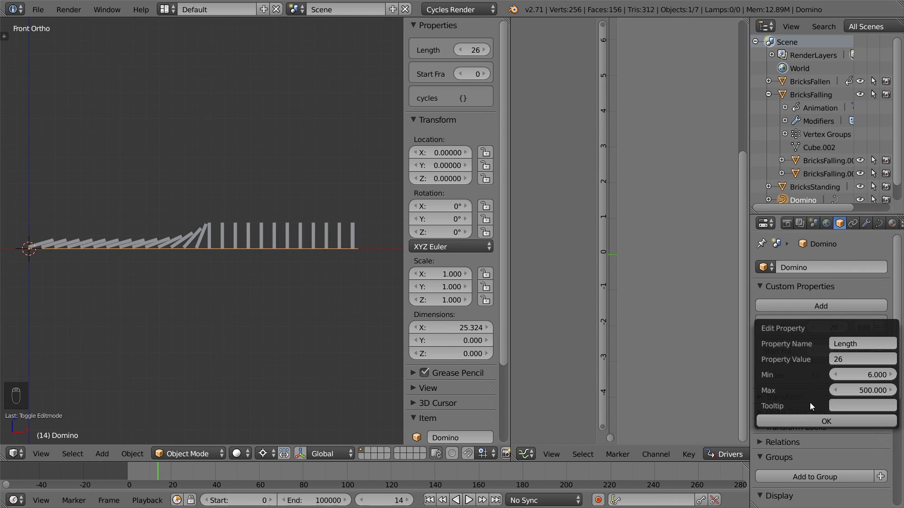
click(806, 419)
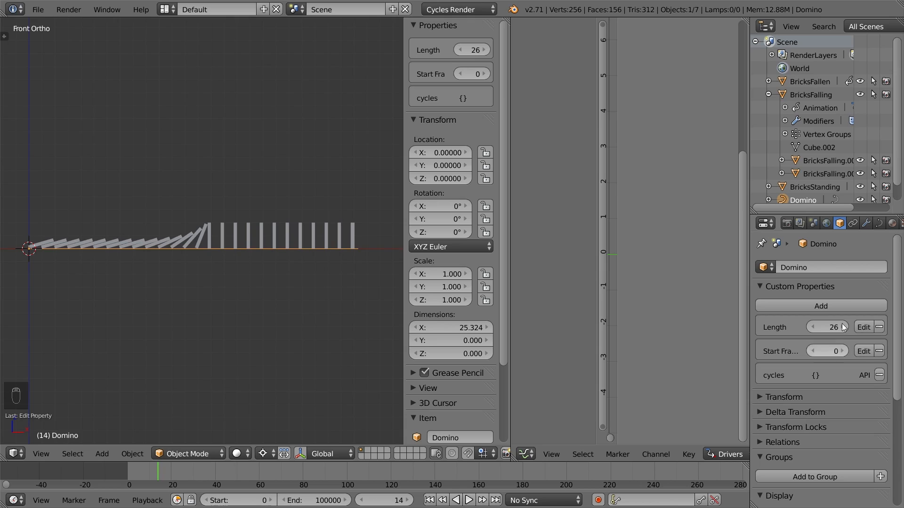
- Hide the Time object in the viewport and disable selection for Time and all the brick objects
scroll(831, 184, down, 1)
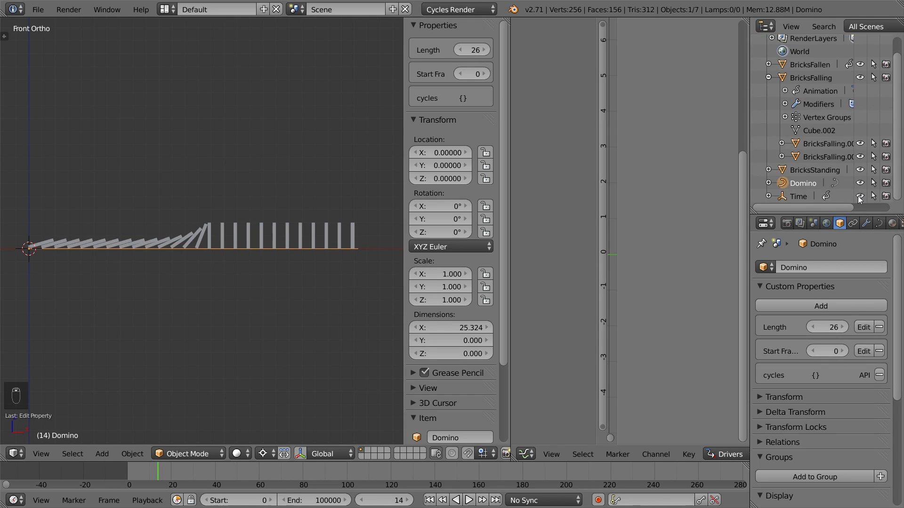
click(859, 196)
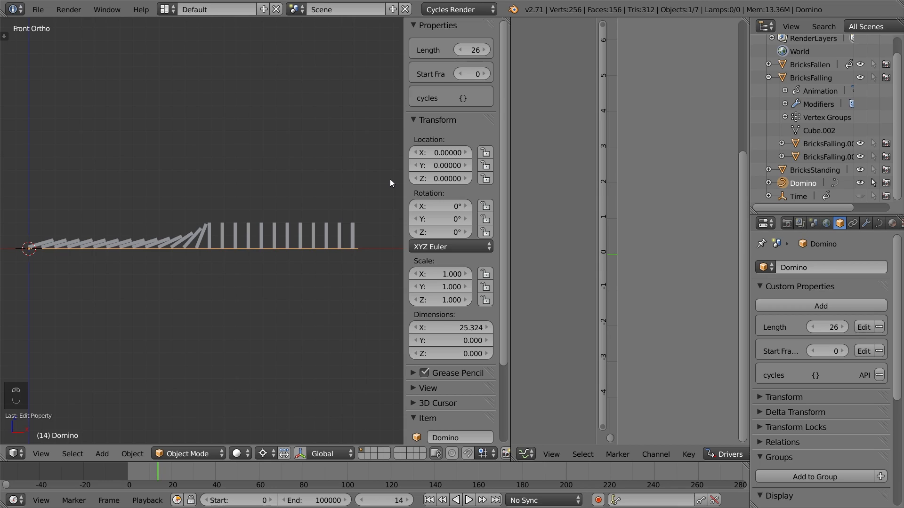
- Lock Domino's location, rotation and scale on all axes and collapse its transform settings
click(485, 152)
click(485, 166)
drag(486, 206, 485, 233)
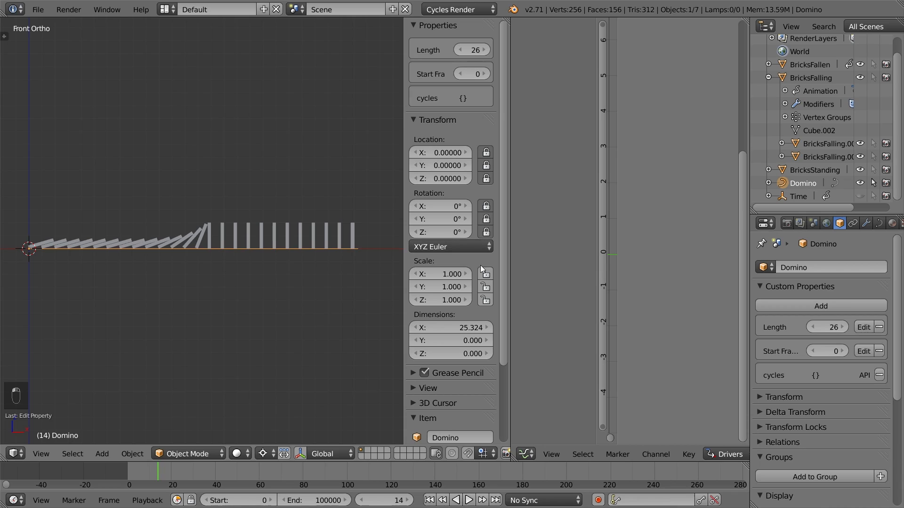
drag(485, 273, 485, 300)
click(413, 119)
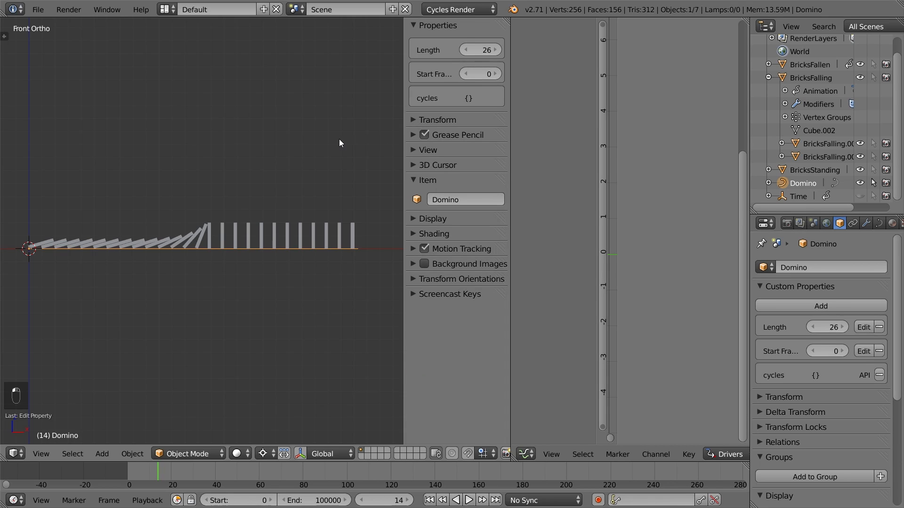